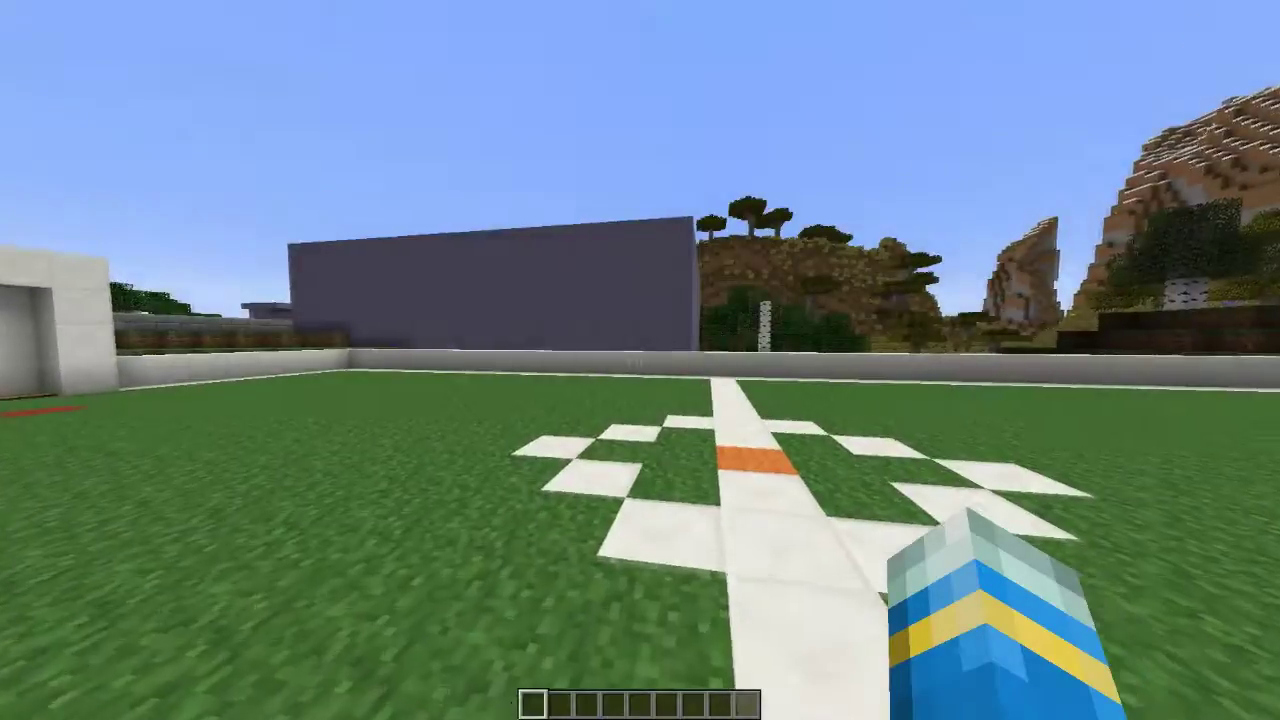
key(w)
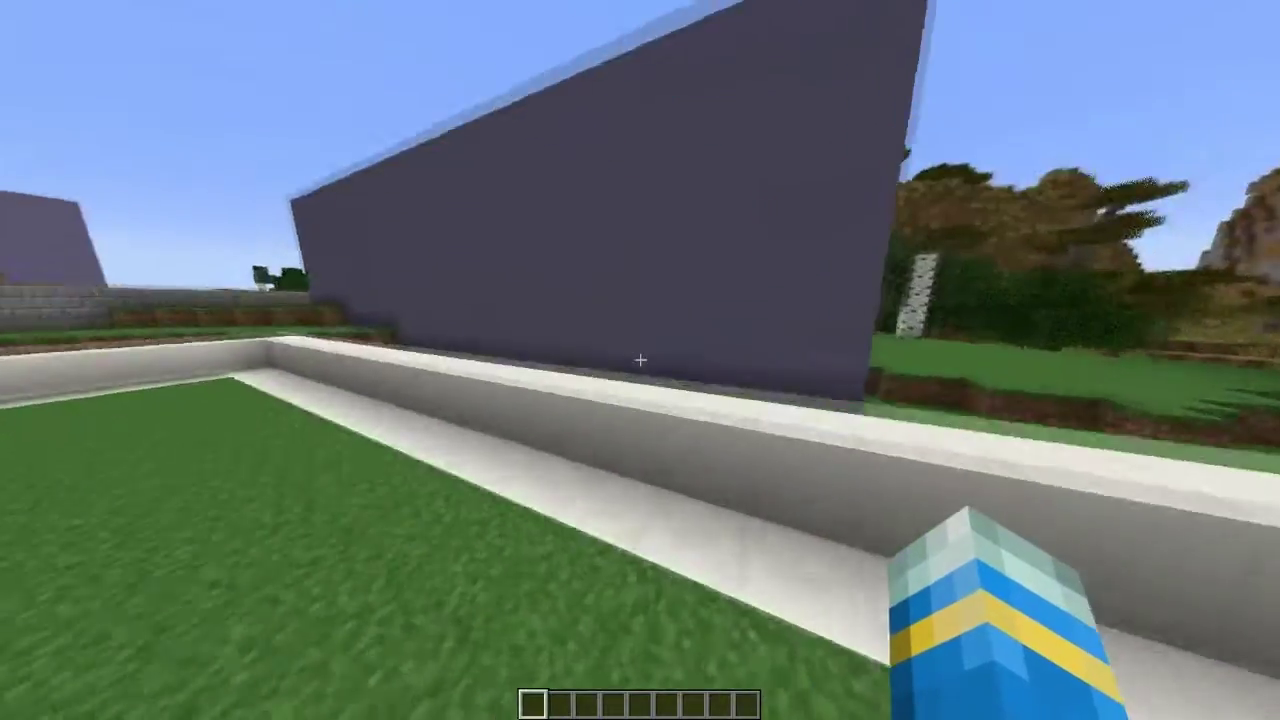
key(w)
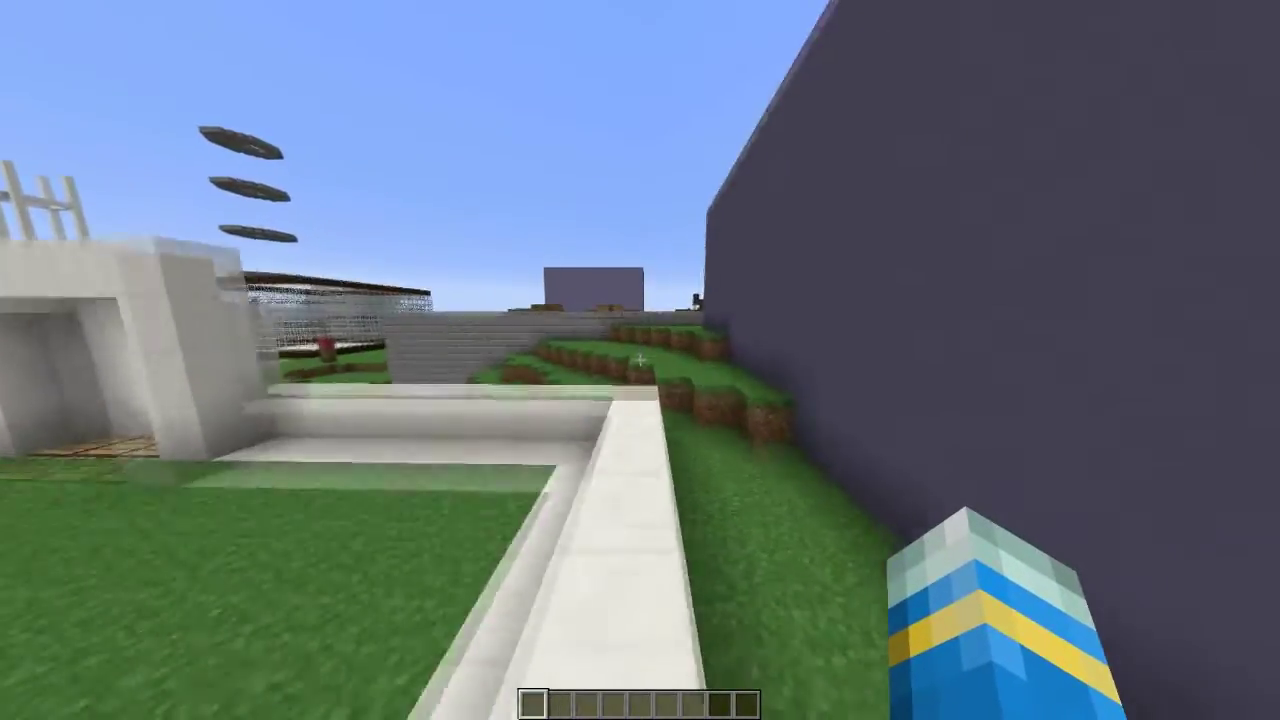
key(w)
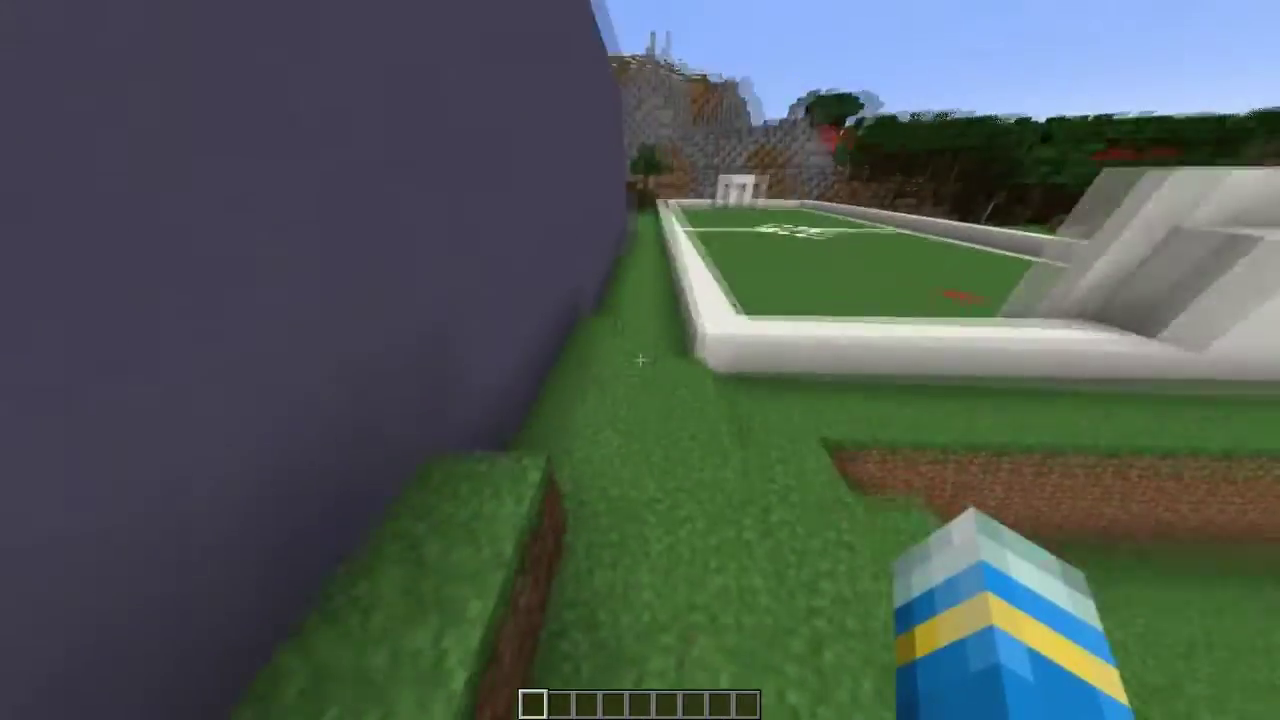
key(w)
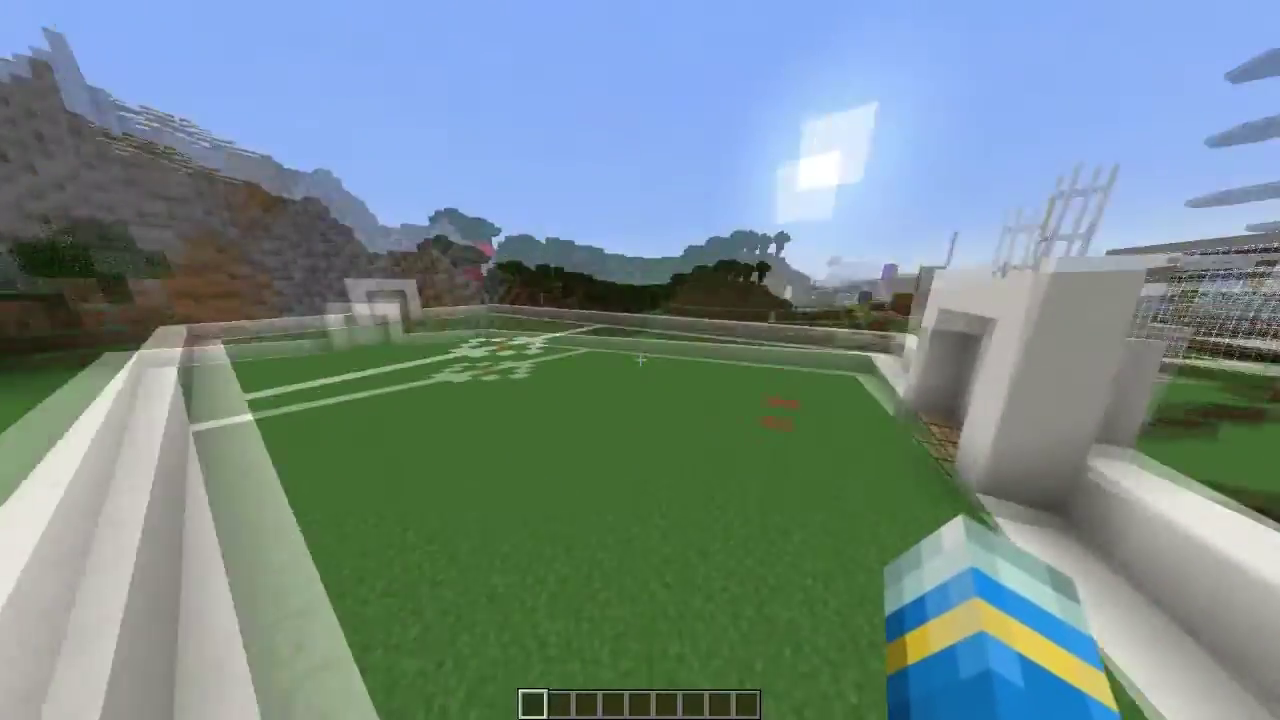
key(w)
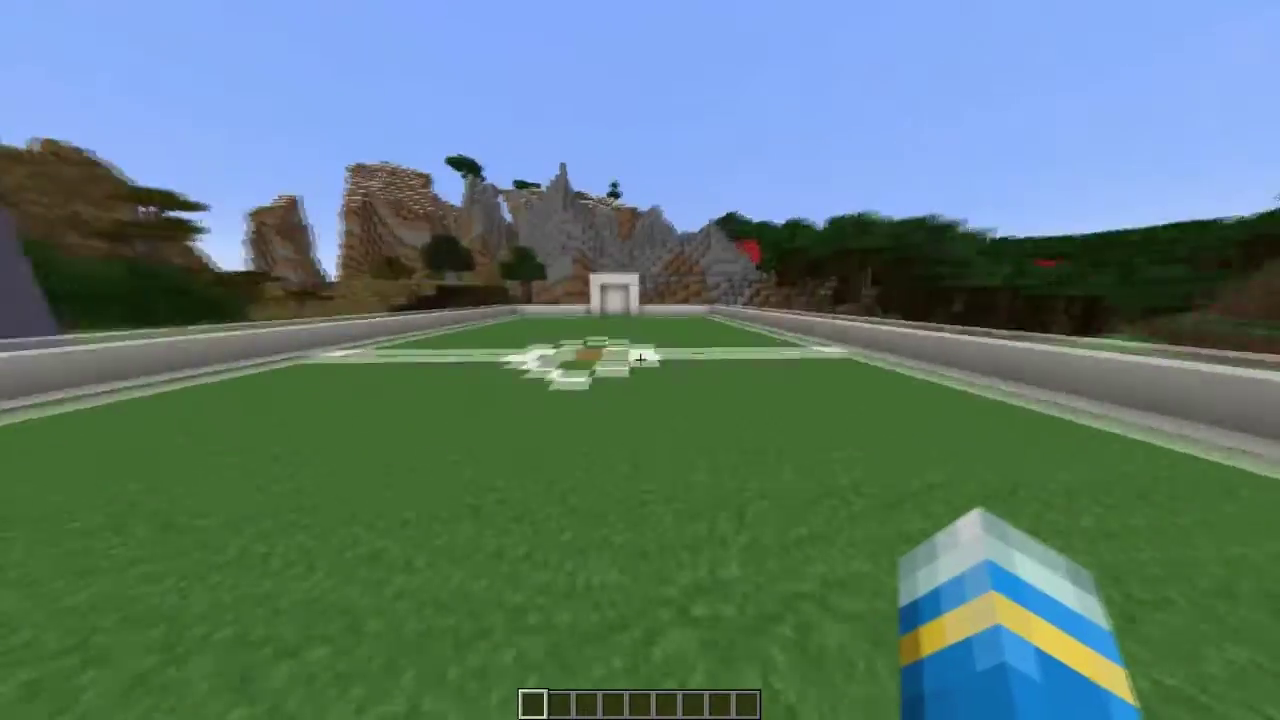
key(w)
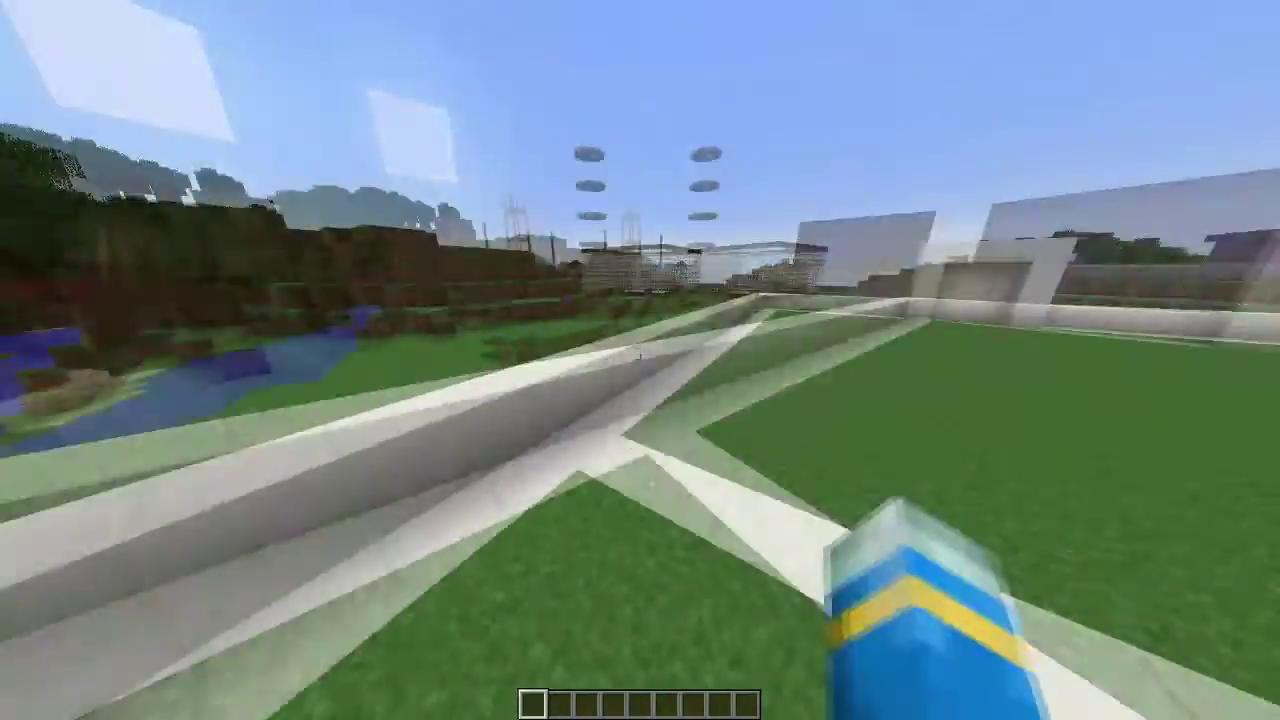
key(w)
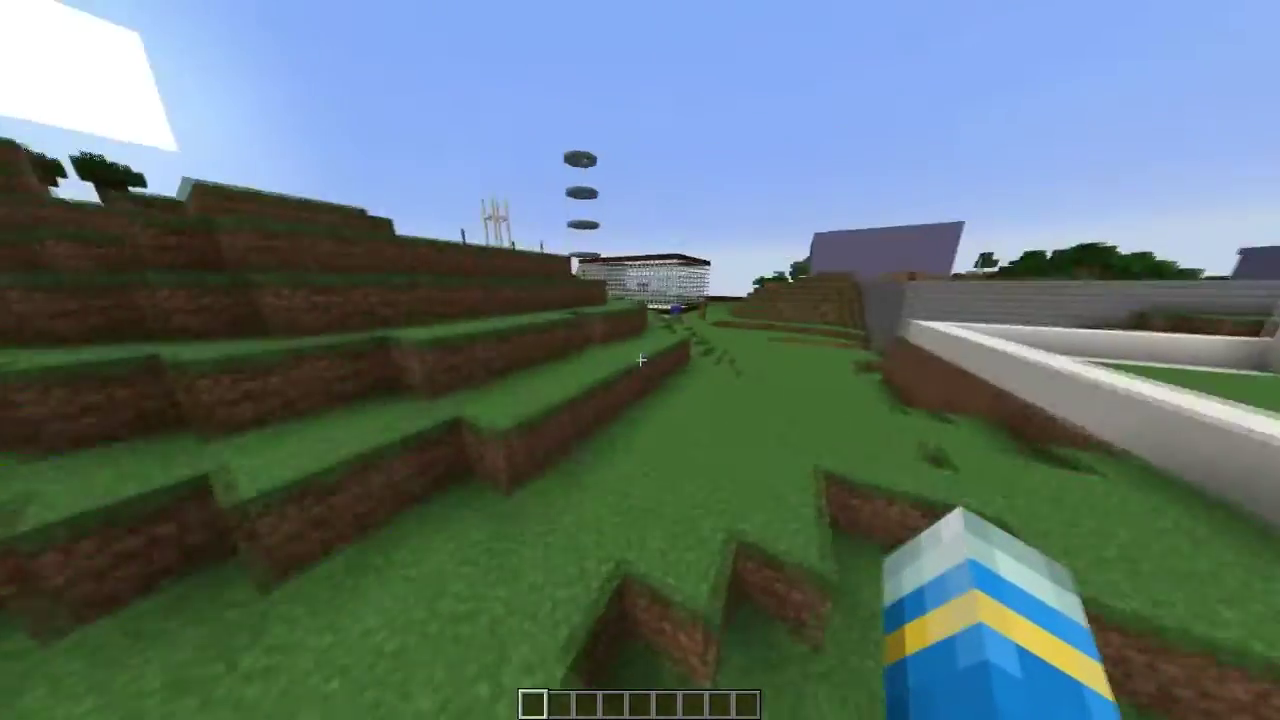
key(w)
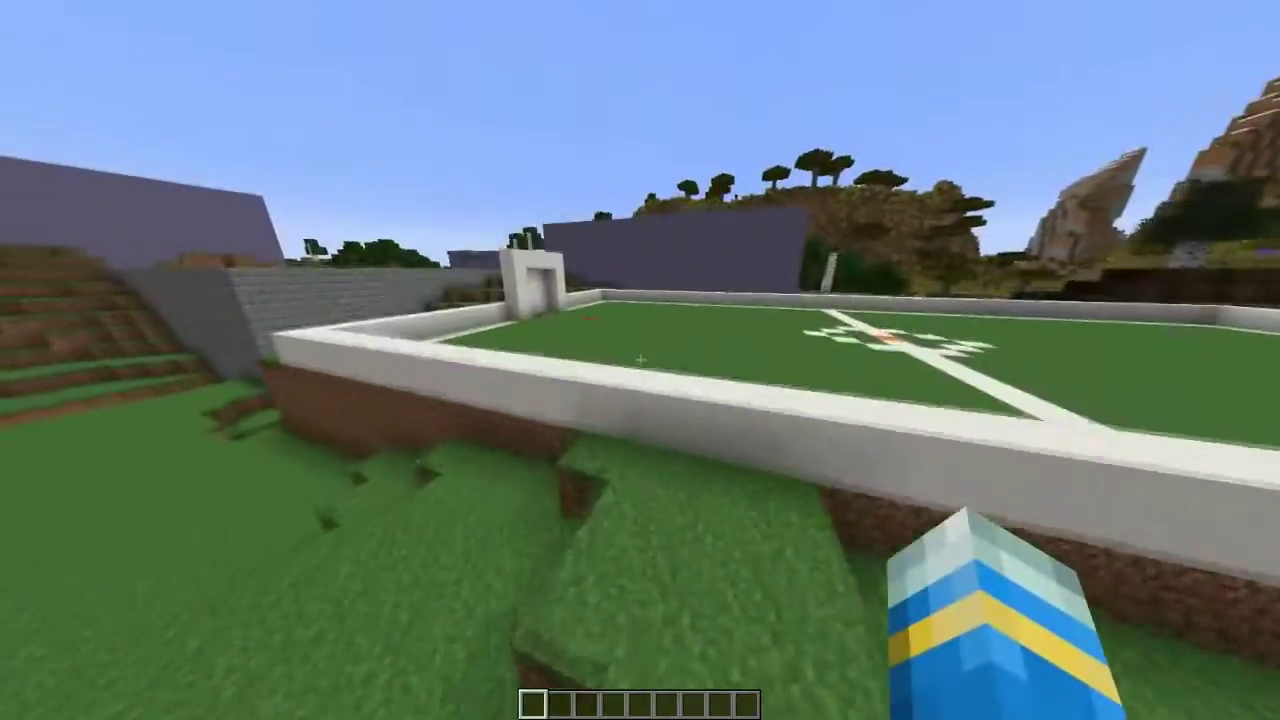
key(w)
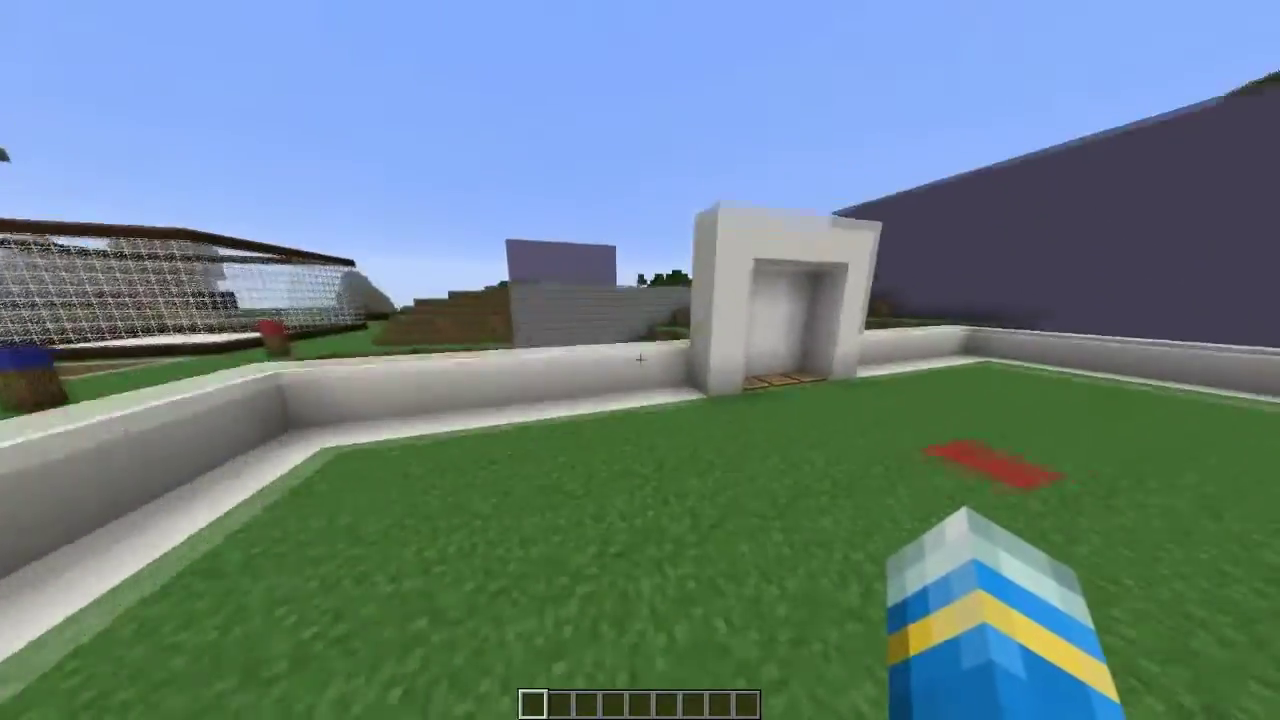
key(w)
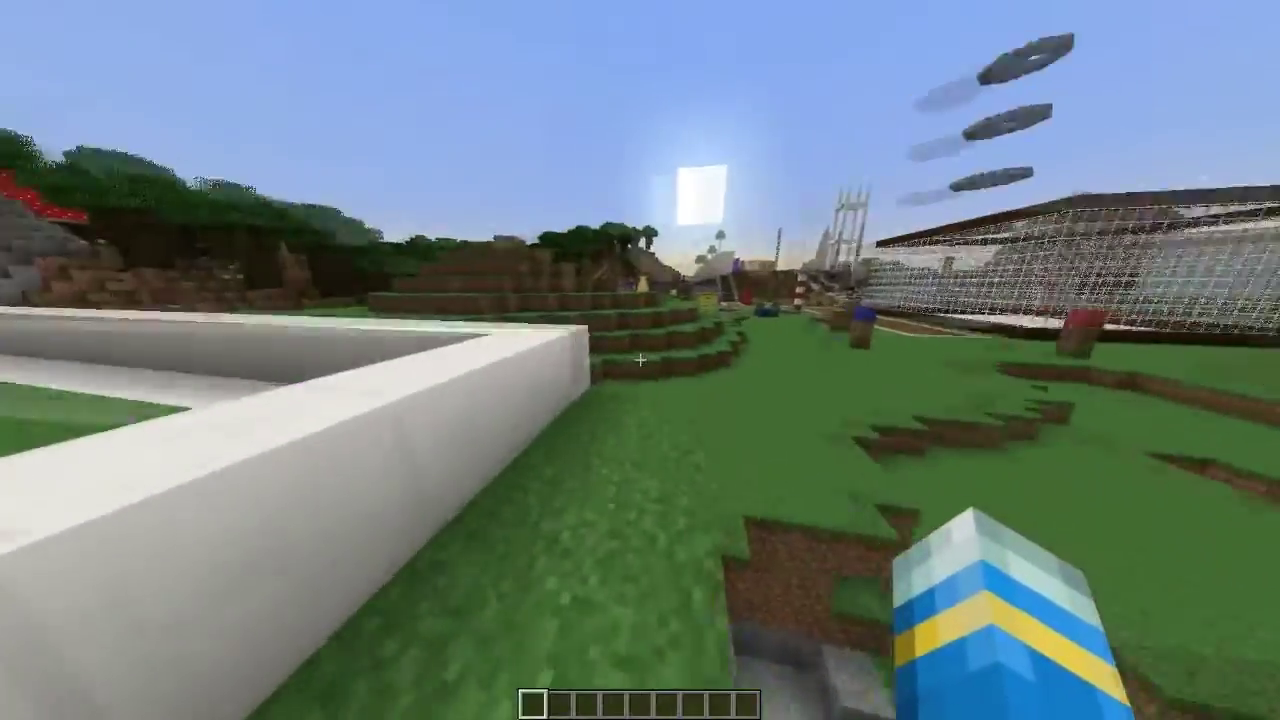
key(w)
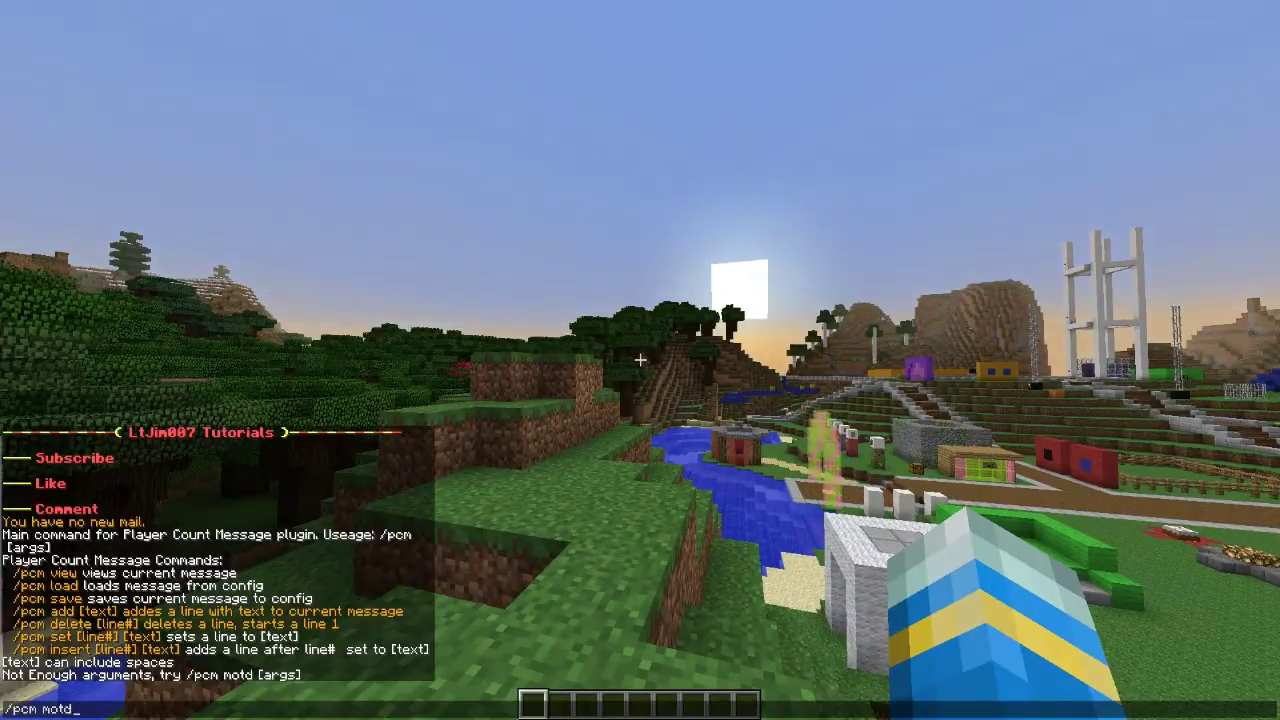
Step: Run /pcm motd help to show the plugin's MOTD subcommands
text(lp)
key(Return)
key(w)
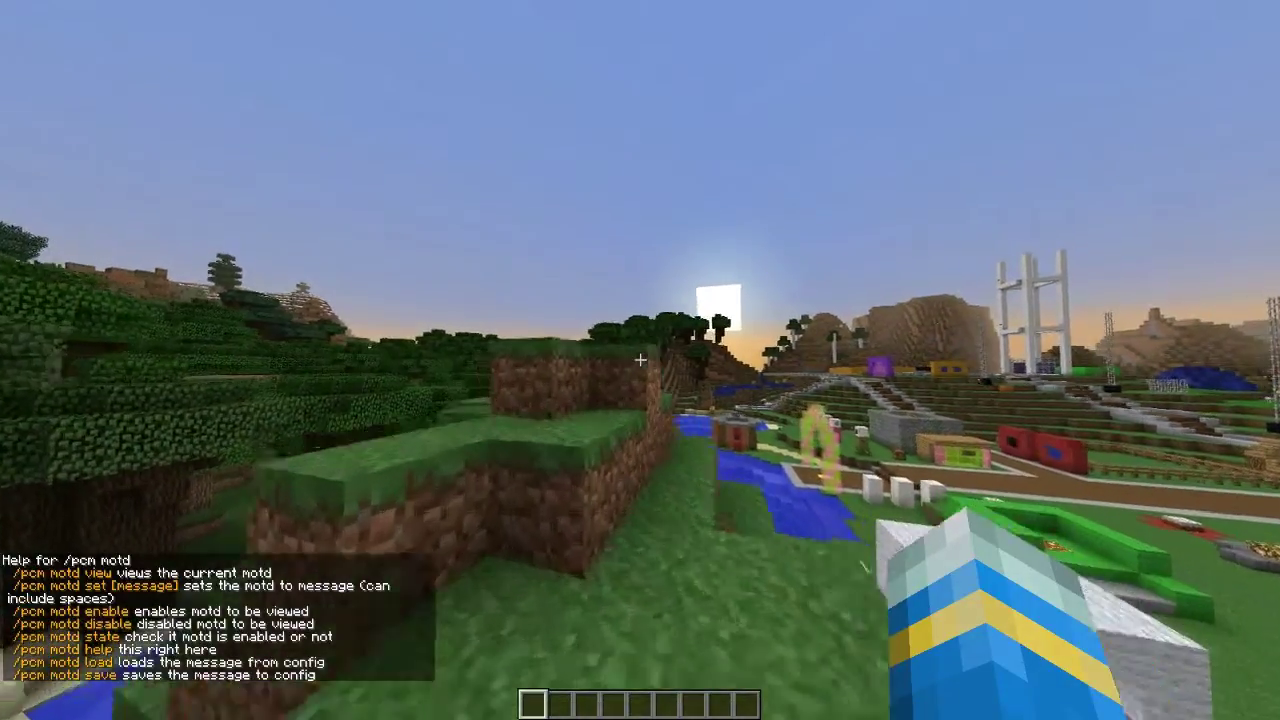
Step: Disable the Player Count Message MOTD with the command /pcm motd disable
key(t)
key(Up)
key(BackSpace)
key(BackSpace)
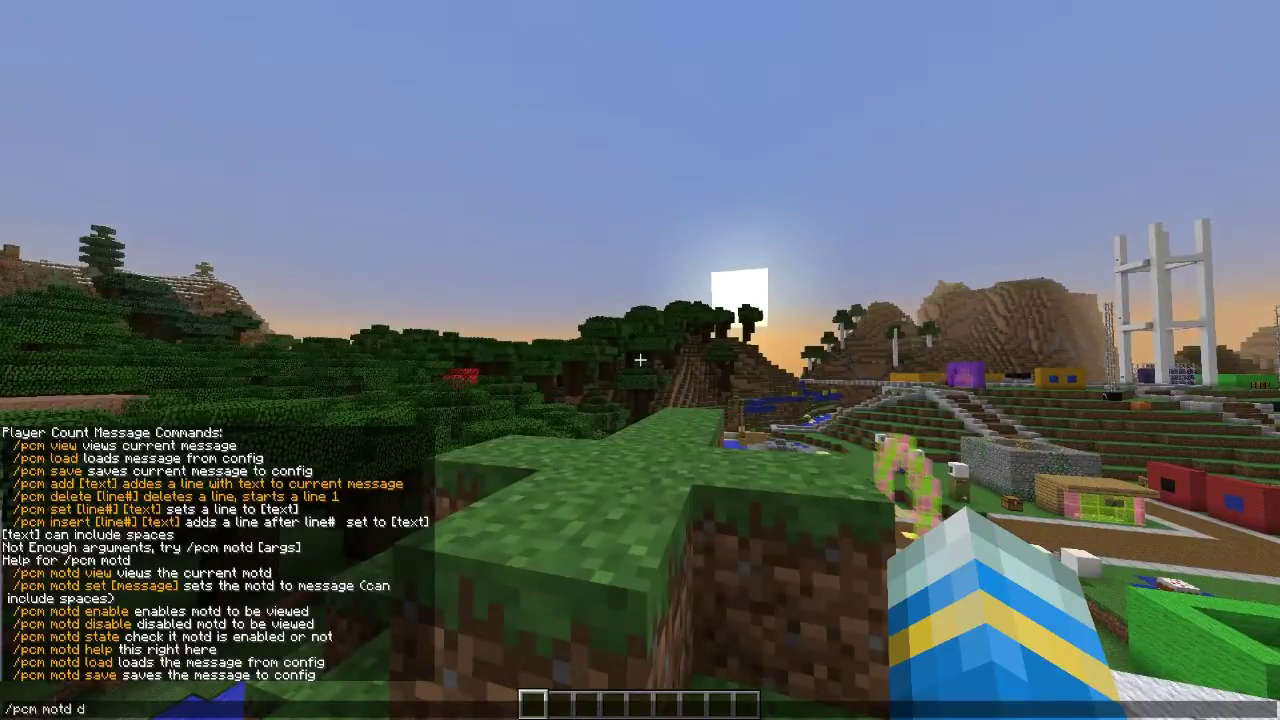
text(disable)
key(Return)
Step: Disconnect to check the MOTD in the multiplayer server list, and rejoin the Plugin Tutorials server
key(Escape)
click(640, 340)
click(640, 291)
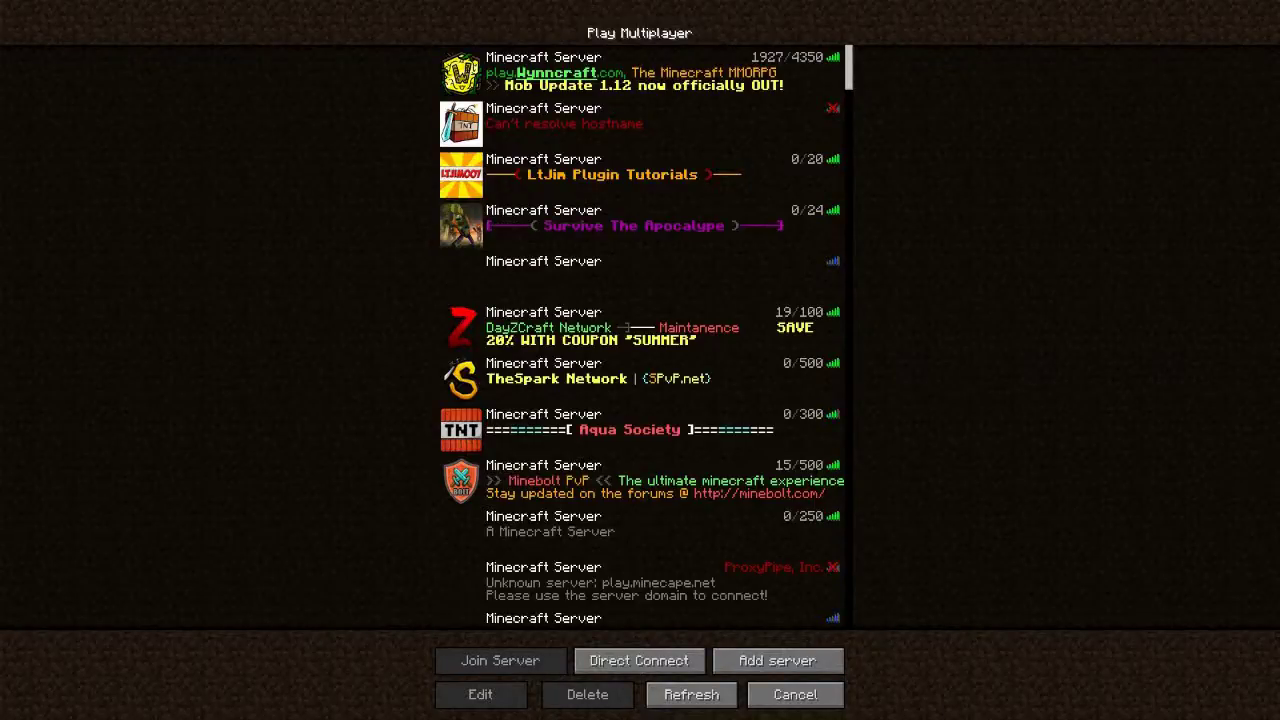
click(640, 175)
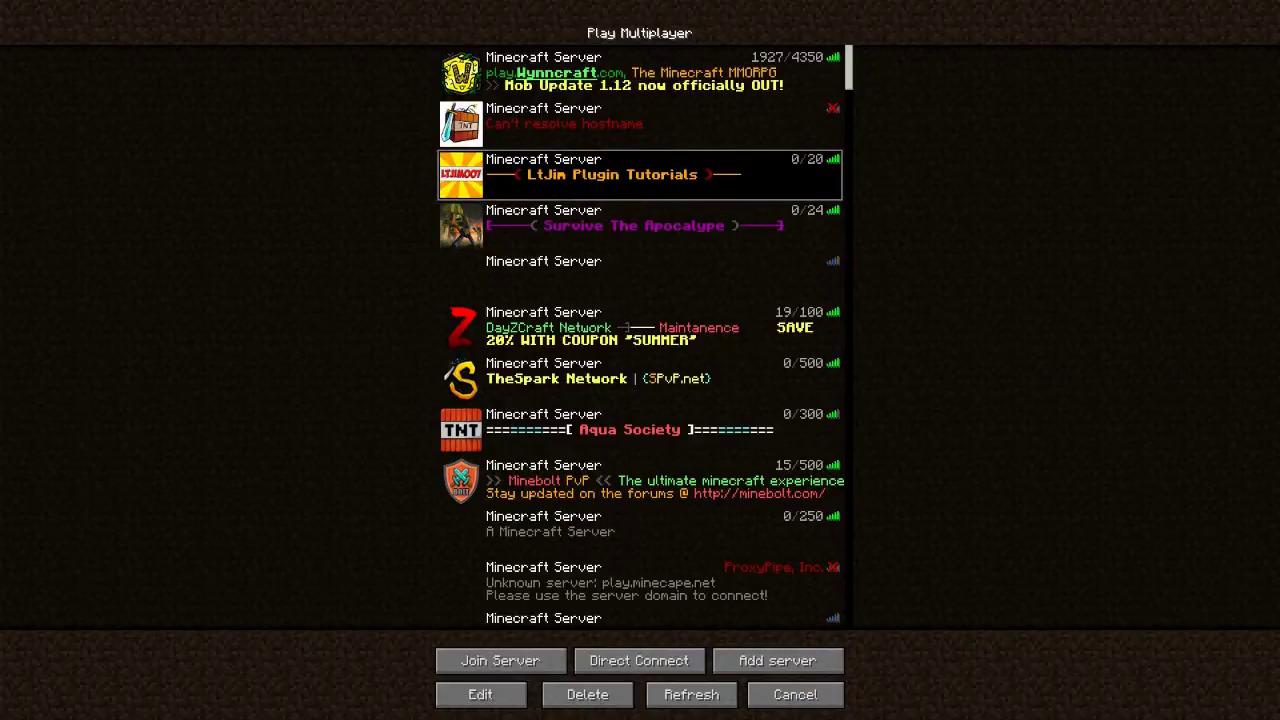
click(500, 661)
Step: Enable the Player Count Message MOTD with the command /pcm motd enable
key(t)
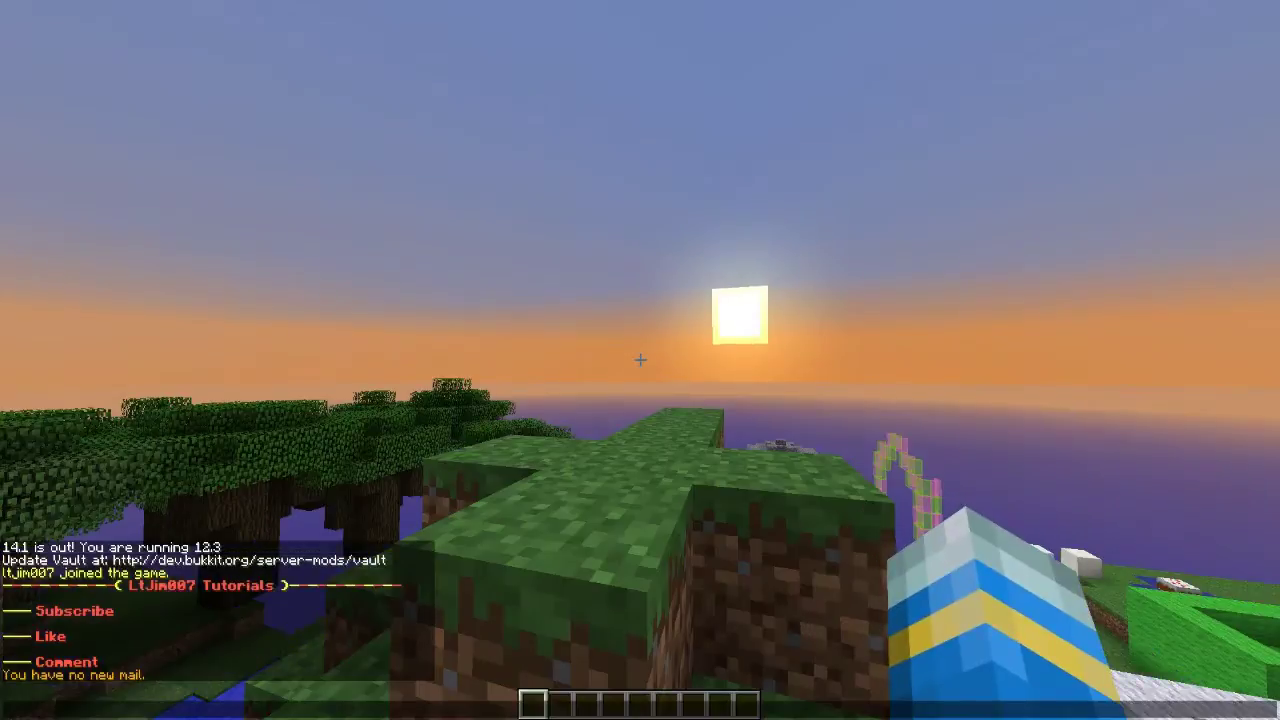
key(slash)
text(pcm mot)
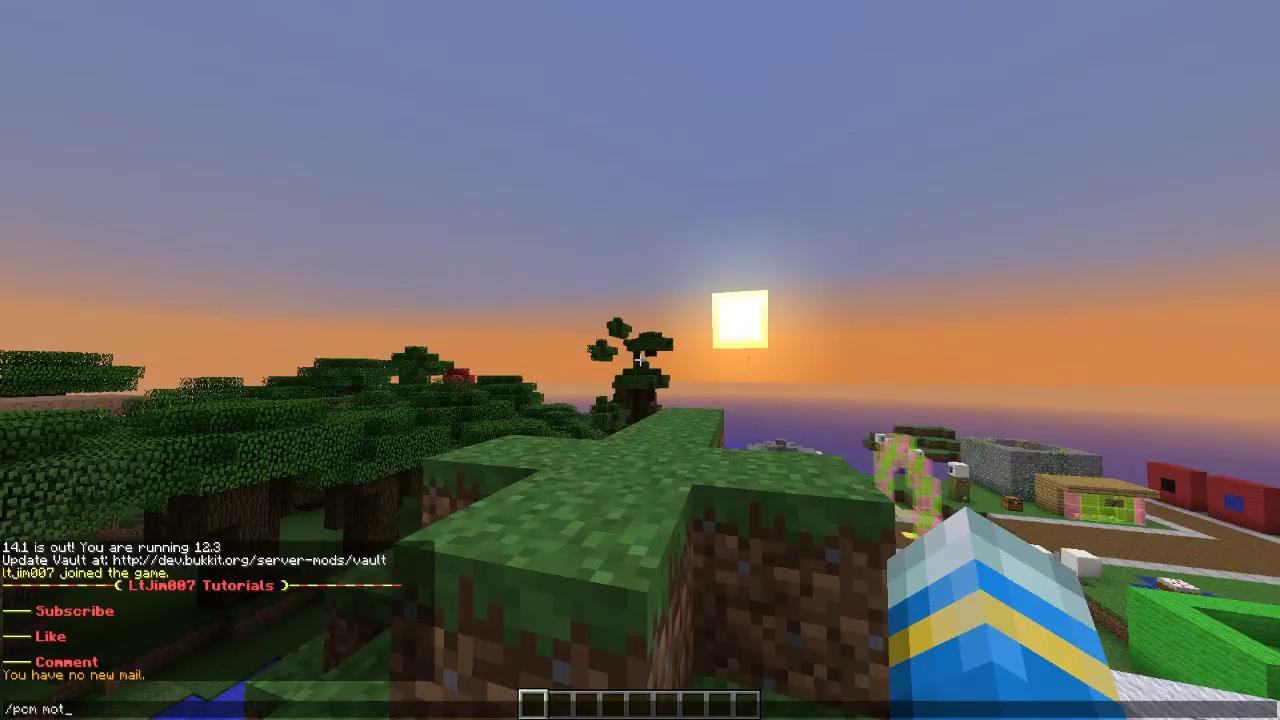
text(d enable)
key(Return)
Step: List the MOTD subcommands again with /pcm motd help to look up the syntax for setting a message
key(t)
key(Up)
key(BackSpace)
key(BackSpace)
key(BackSpace)
key(BackSpace)
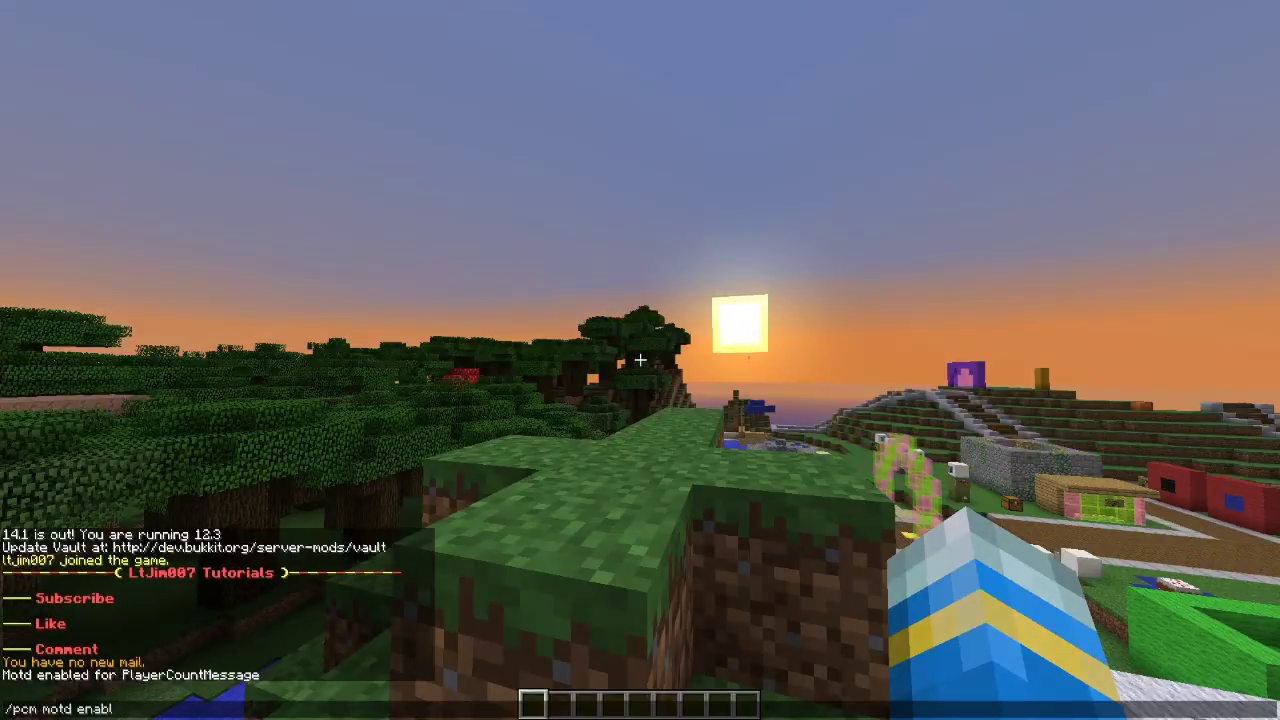
key(BackSpace)
key(BackSpace)
text(help)
key(Return)
Step: Set the MOTD to "New MOTD youtube" with /pcm motd set, using colour code &a for New and &4 for MOTD
key(t)
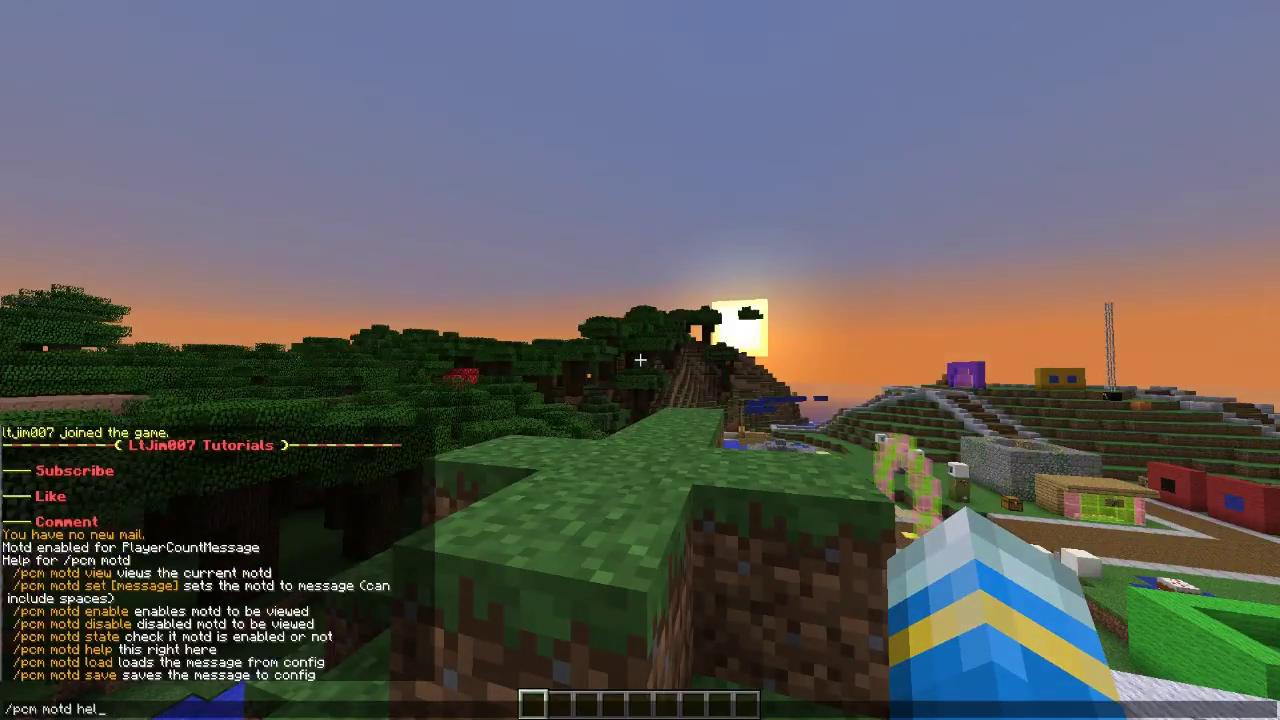
text(/pcm motd set &)
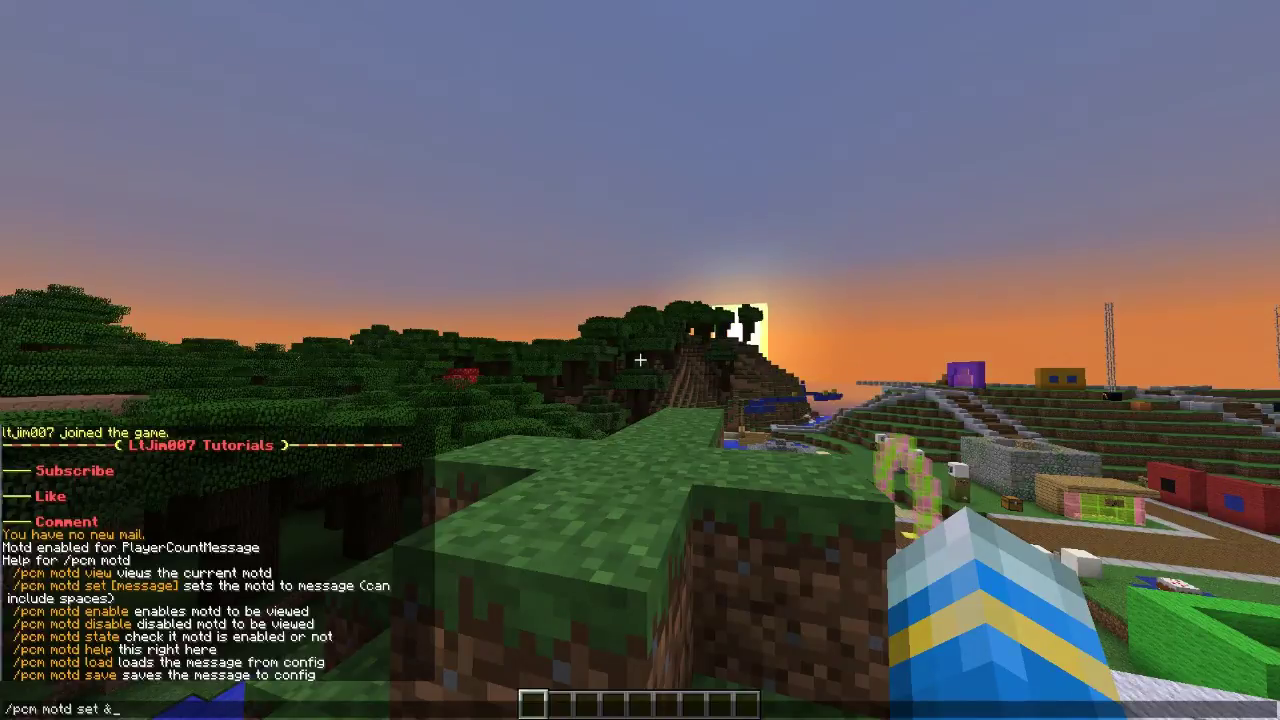
text(aNew &4MOTD &)
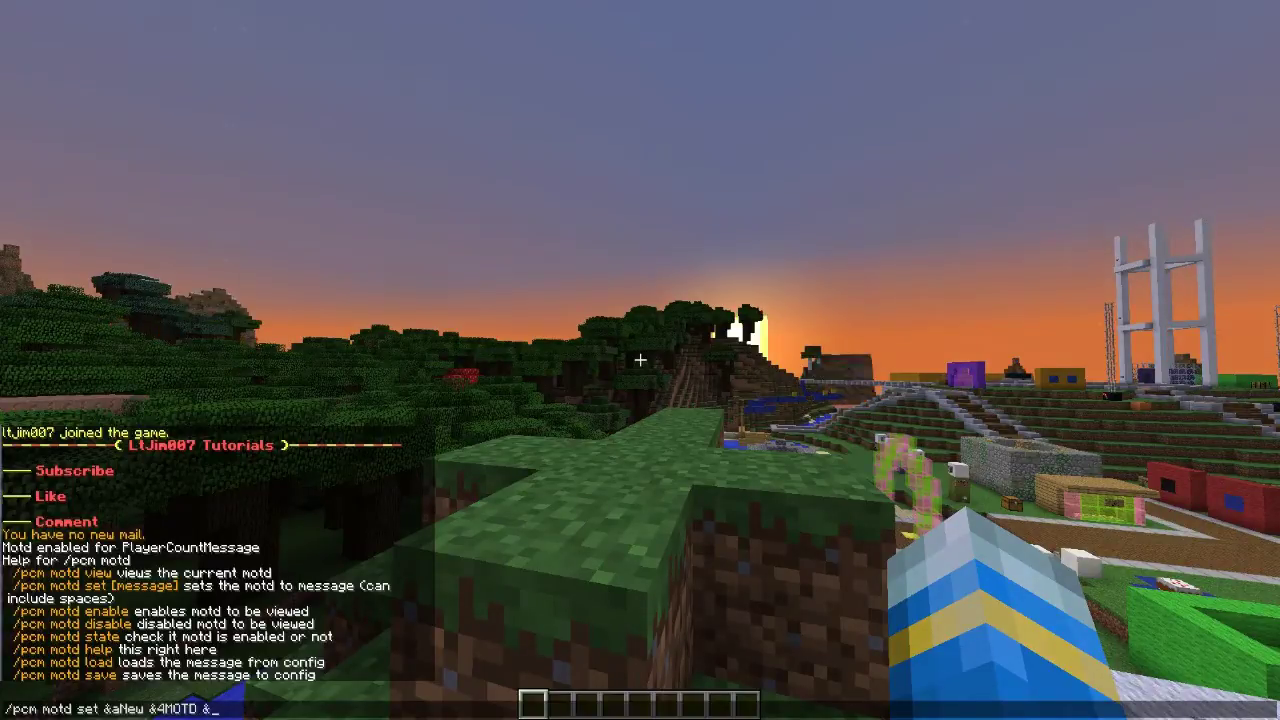
key(Return)
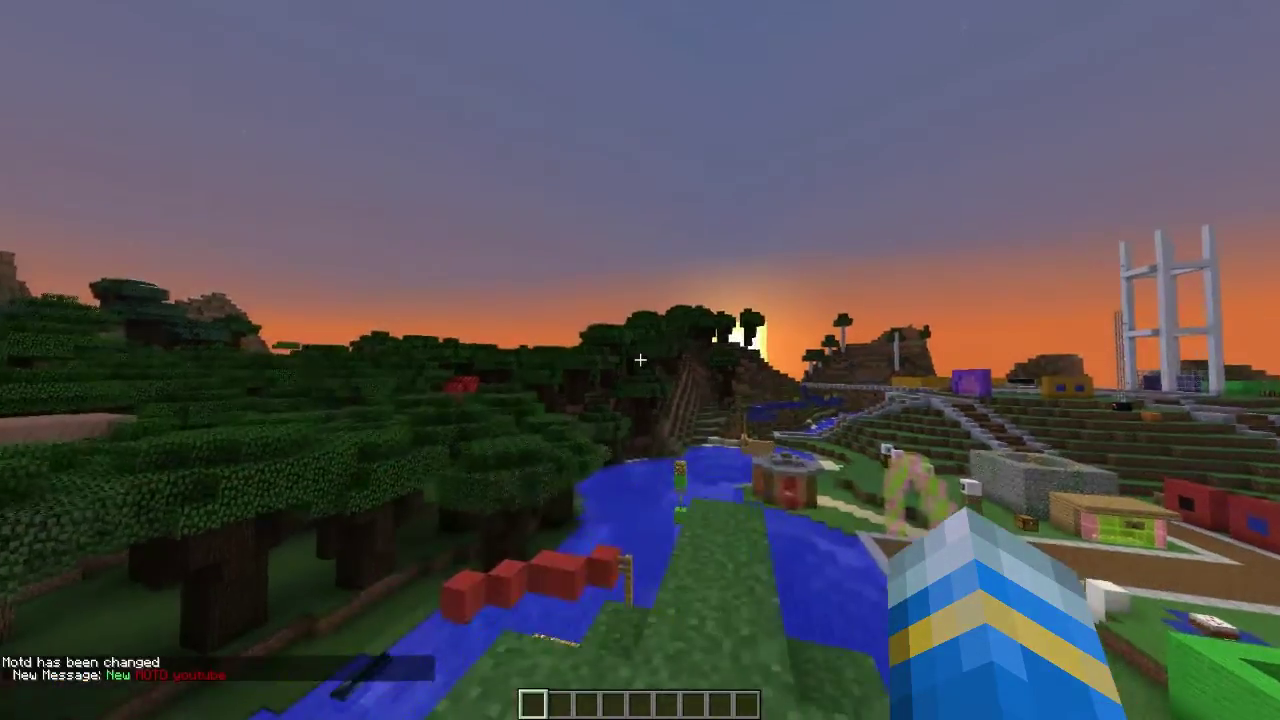
Step: Leave the server, view its changed MOTD in the multiplayer list, and join the same server again
key(Escape)
click(640, 340)
click(640, 296)
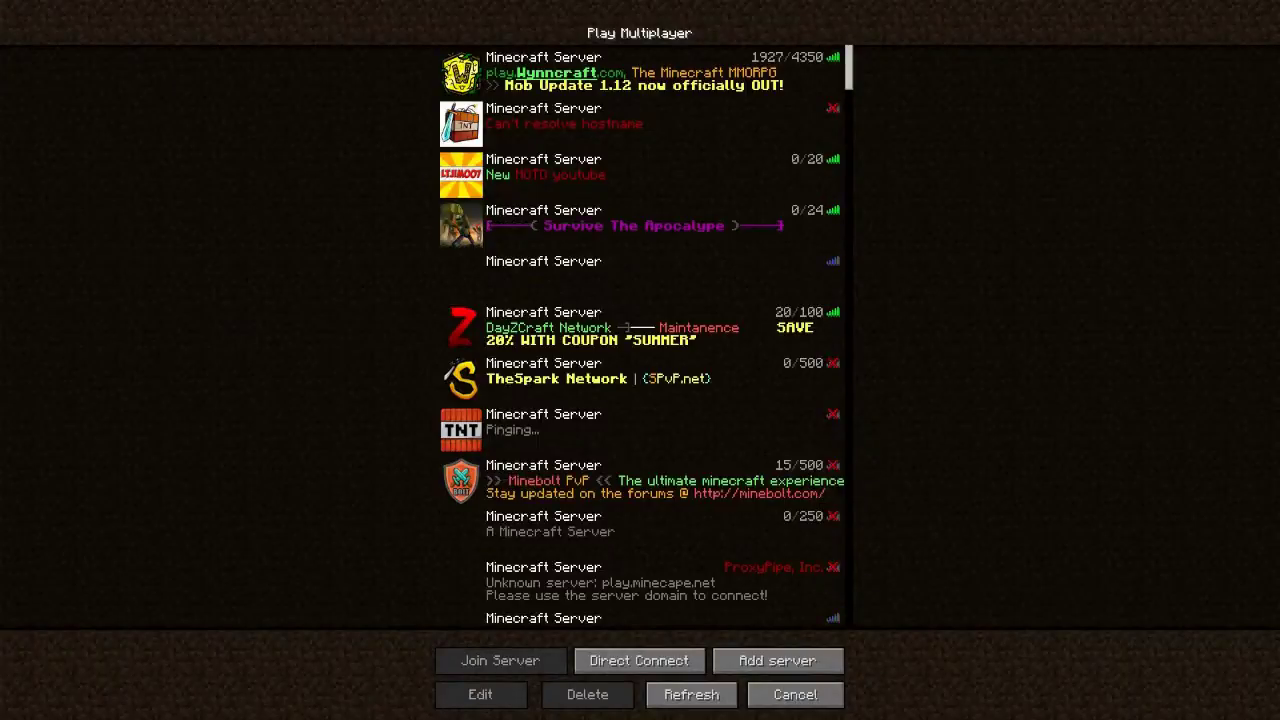
click(640, 175)
click(500, 661)
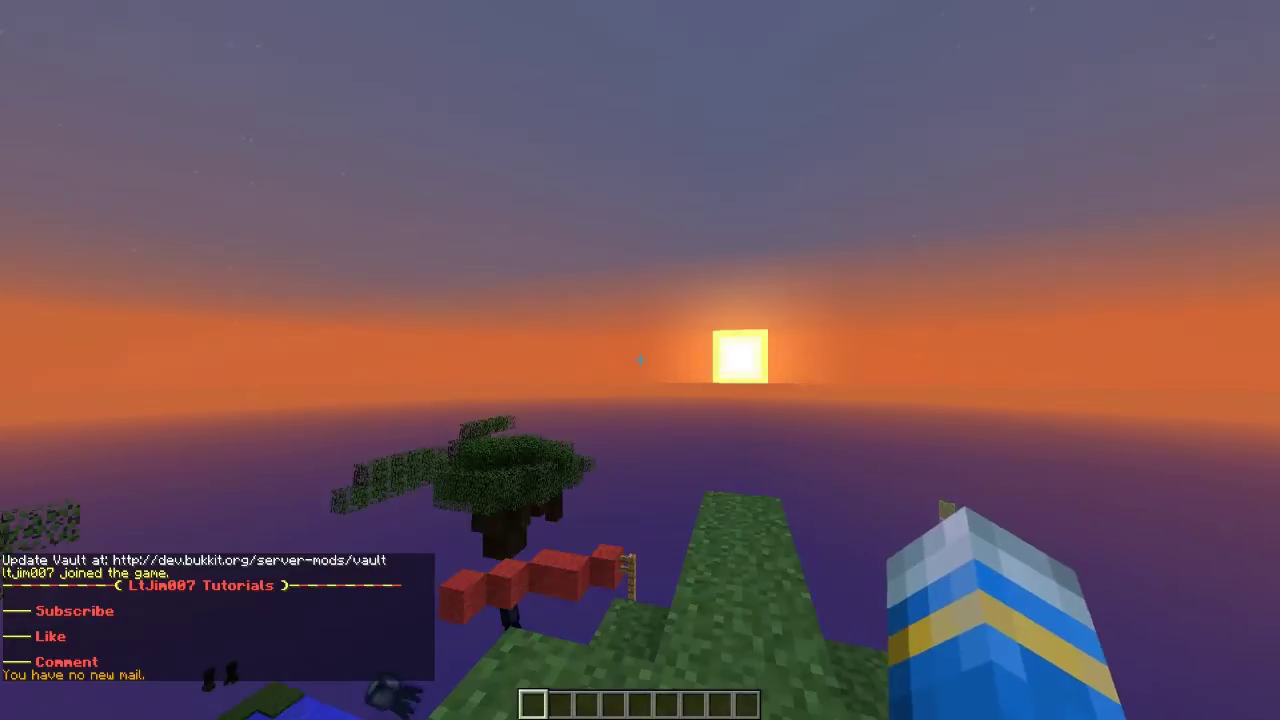
Step: Bring up the /pcm motd help text to review the remaining MOTD subcommands
text(/motd help)
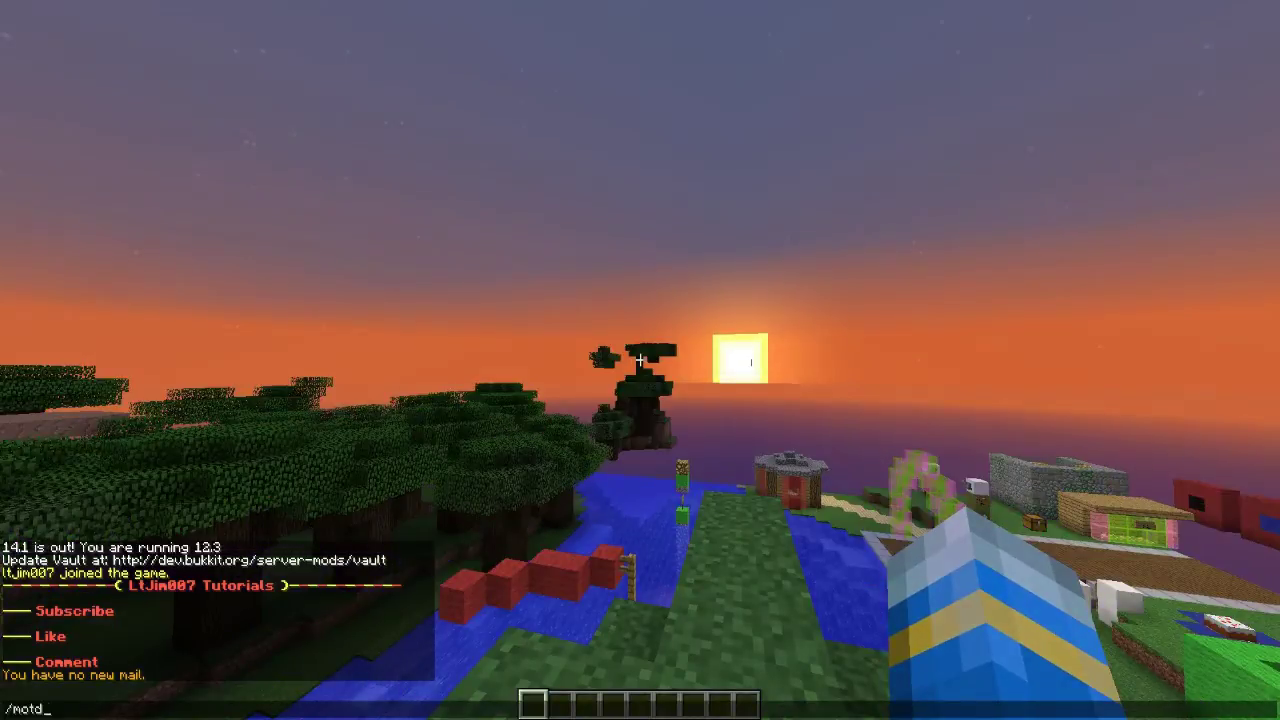
key(Return)
text(/pcm )
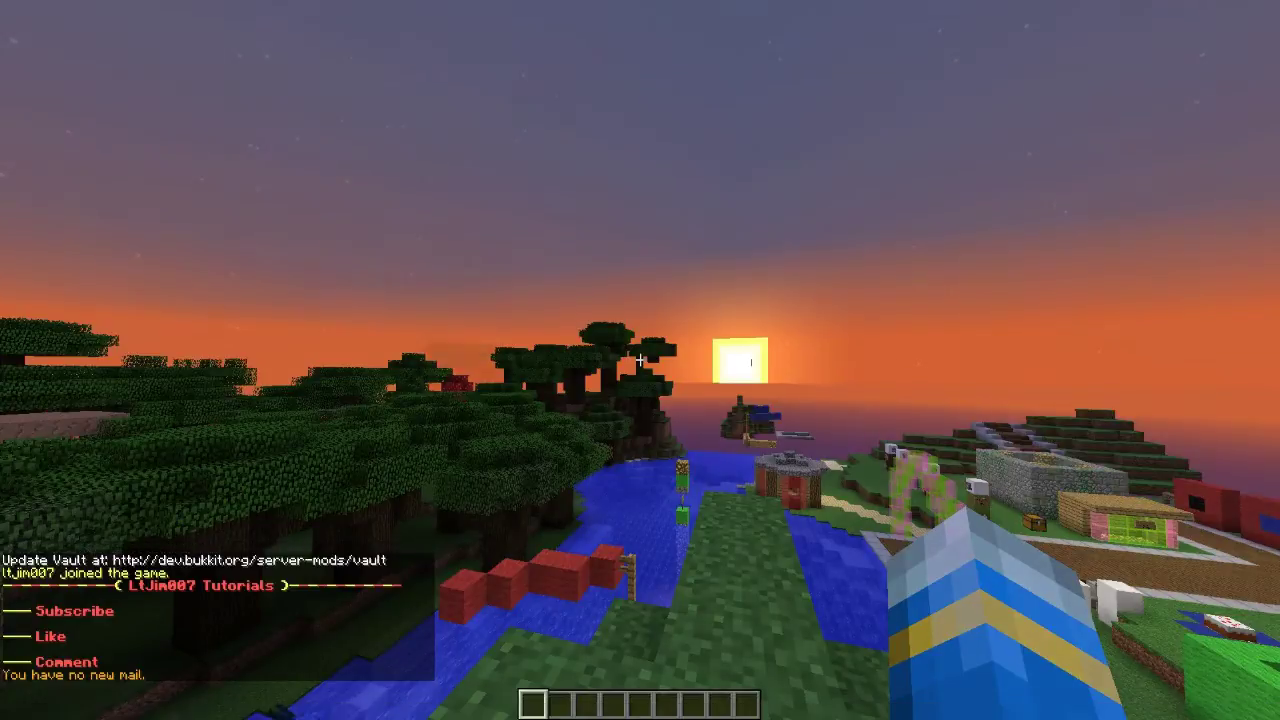
text(motd)
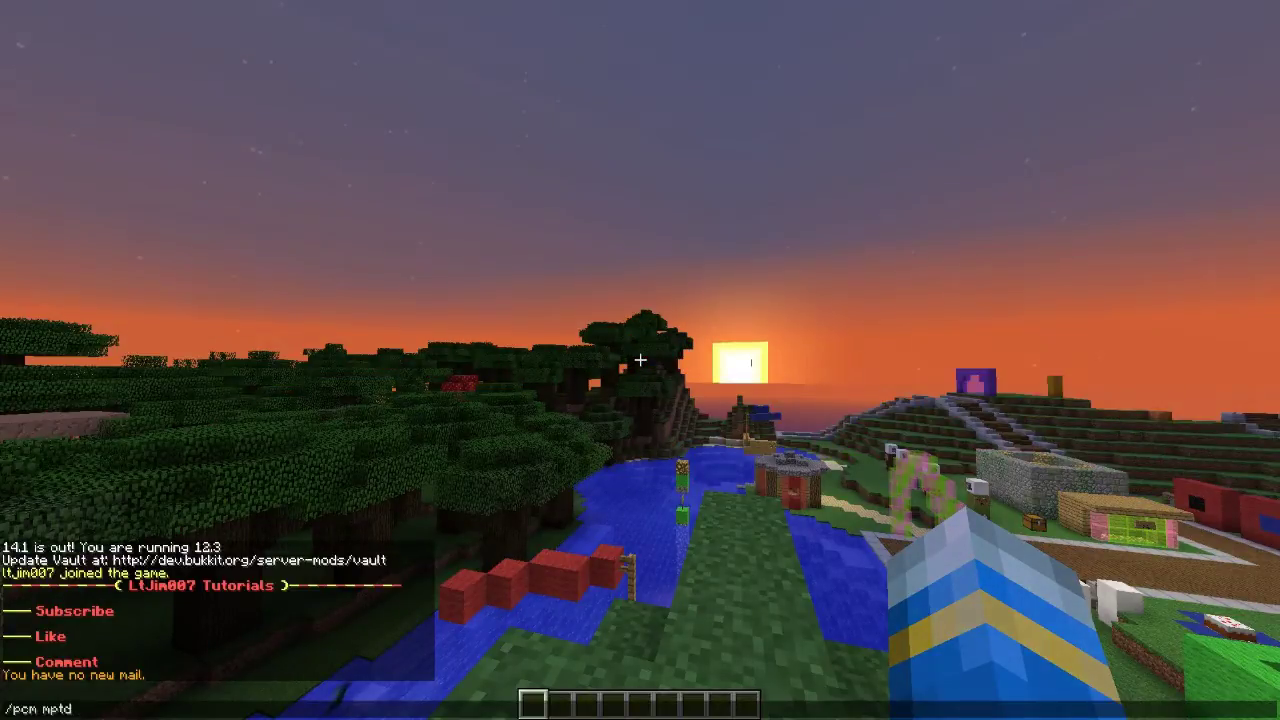
text( help)
key(Return)
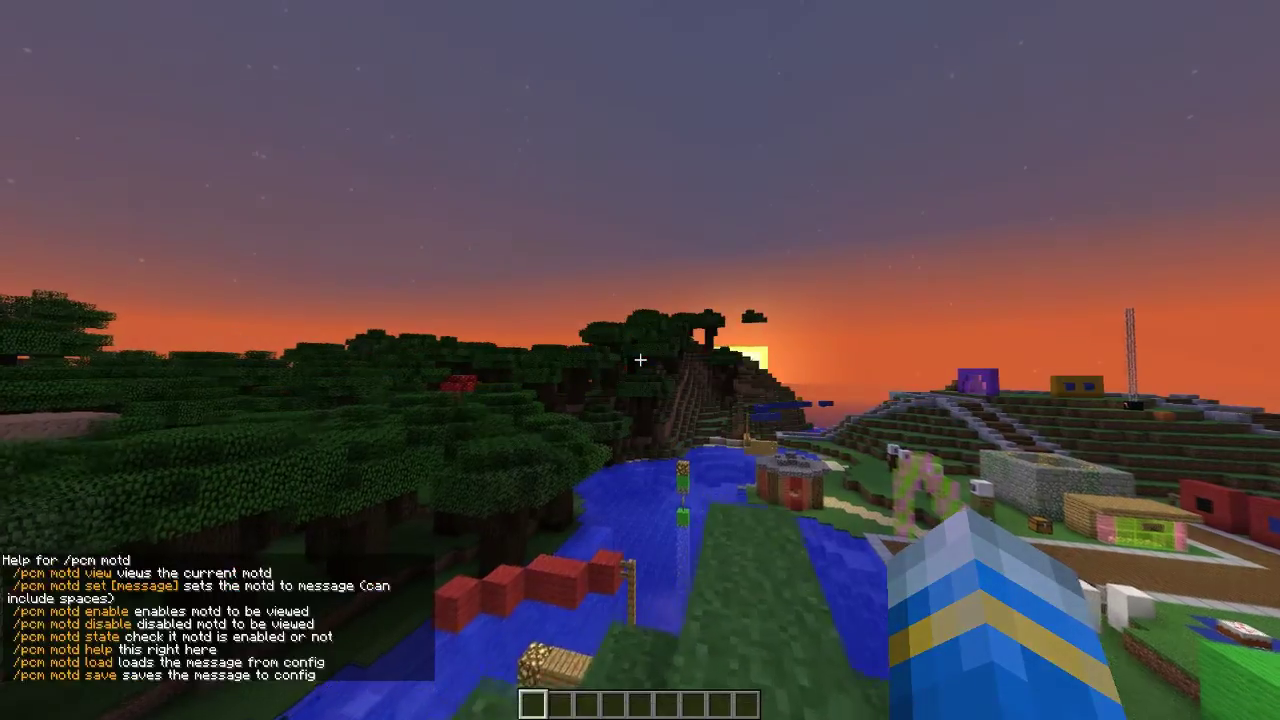
Step: Check whether the plugin's MOTD is enabled with the command /pcm motd state
key(w)
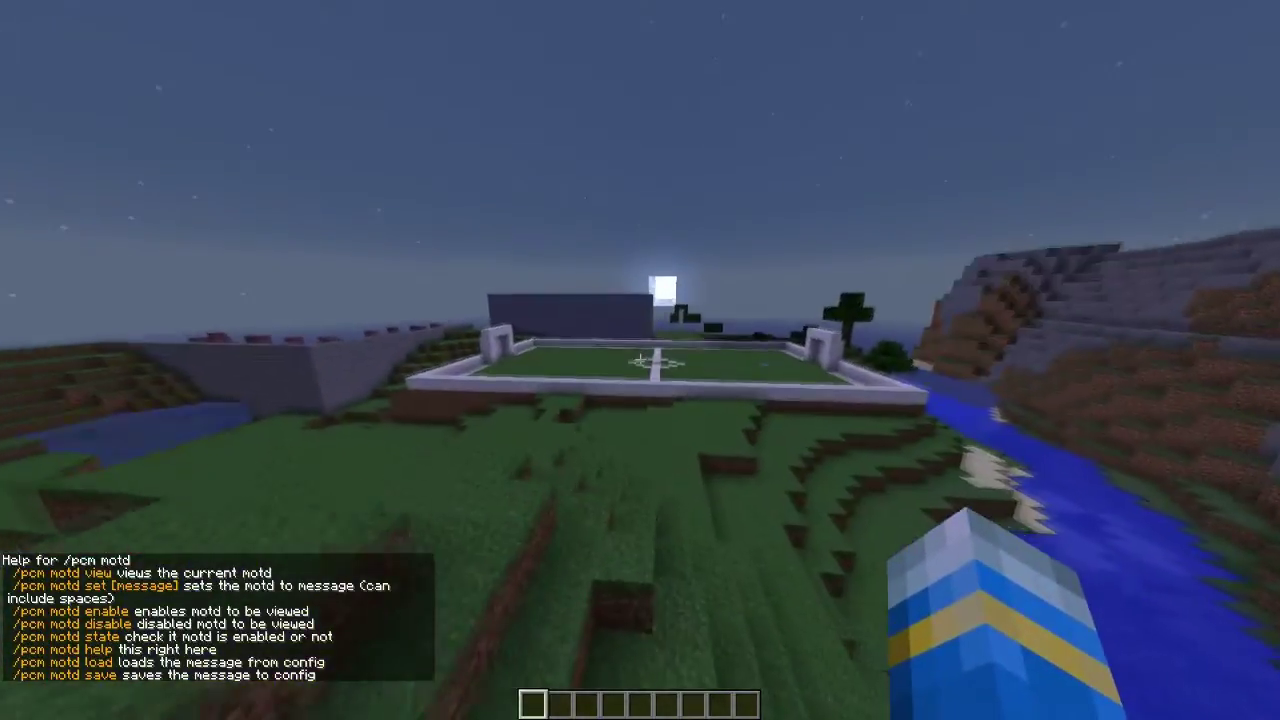
key(t)
key(Up)
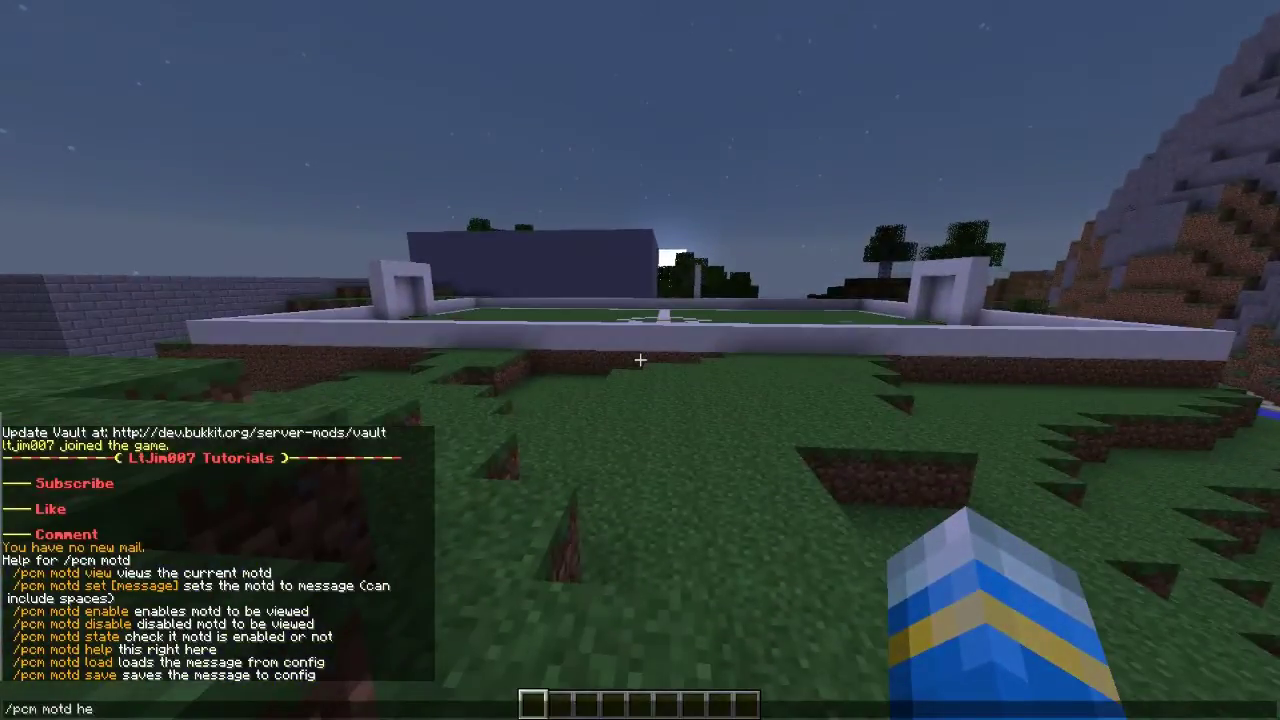
text(state)
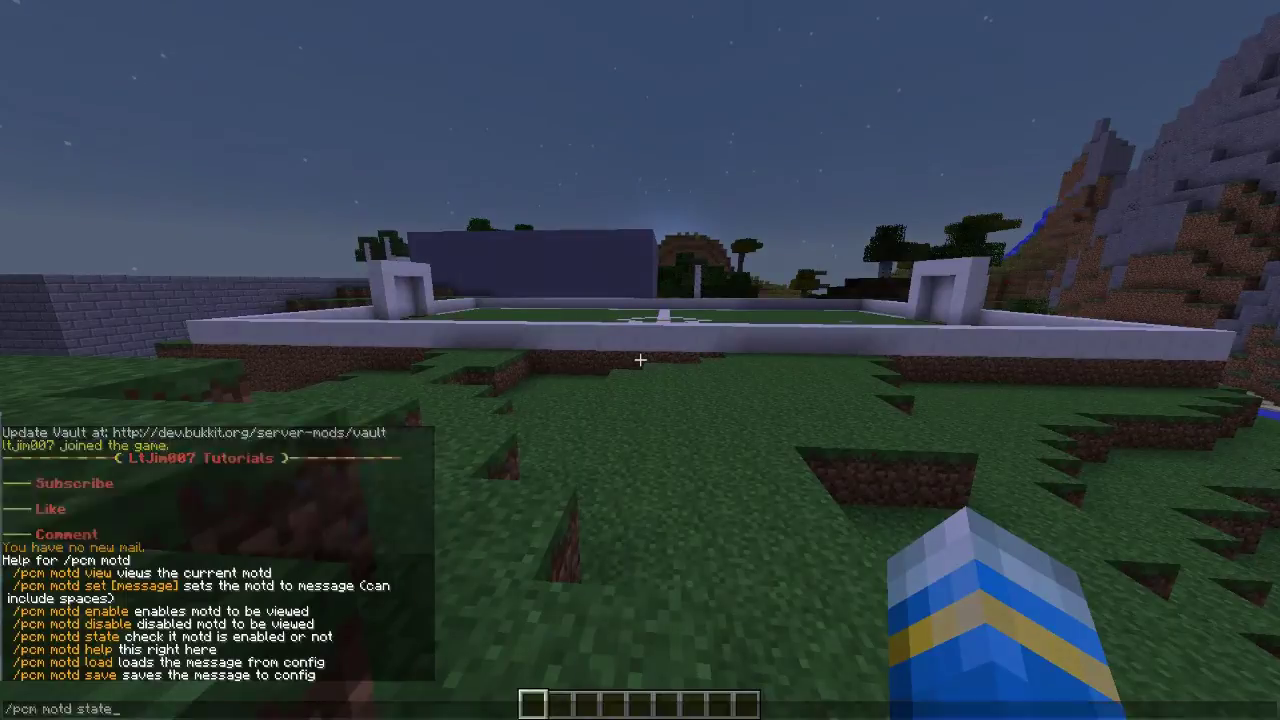
key(Return)
key(w)
Step: Turn off the plugin's MOTD with /pcm motd disable
key(t)
key(Up)
key(BackSpace)
key(BackSpace)
key(BackSpace)
key(BackSpace)
key(BackSpace)
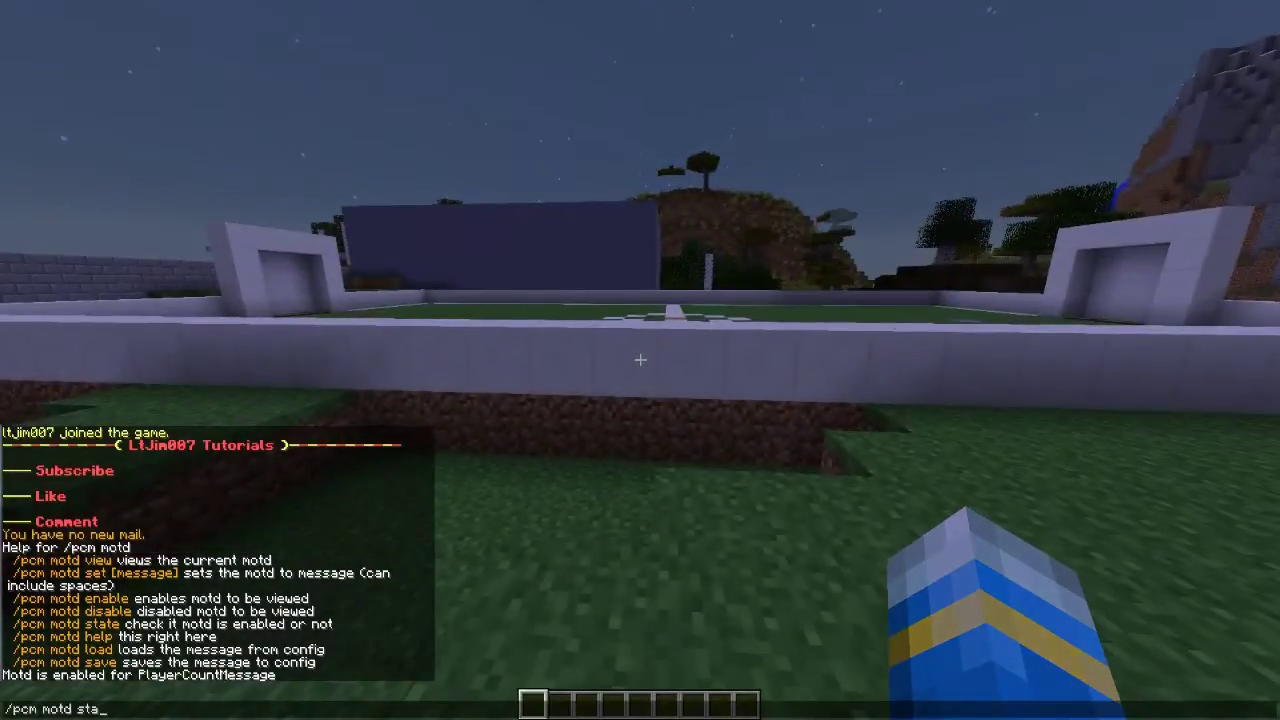
text(disable)
key(Return)
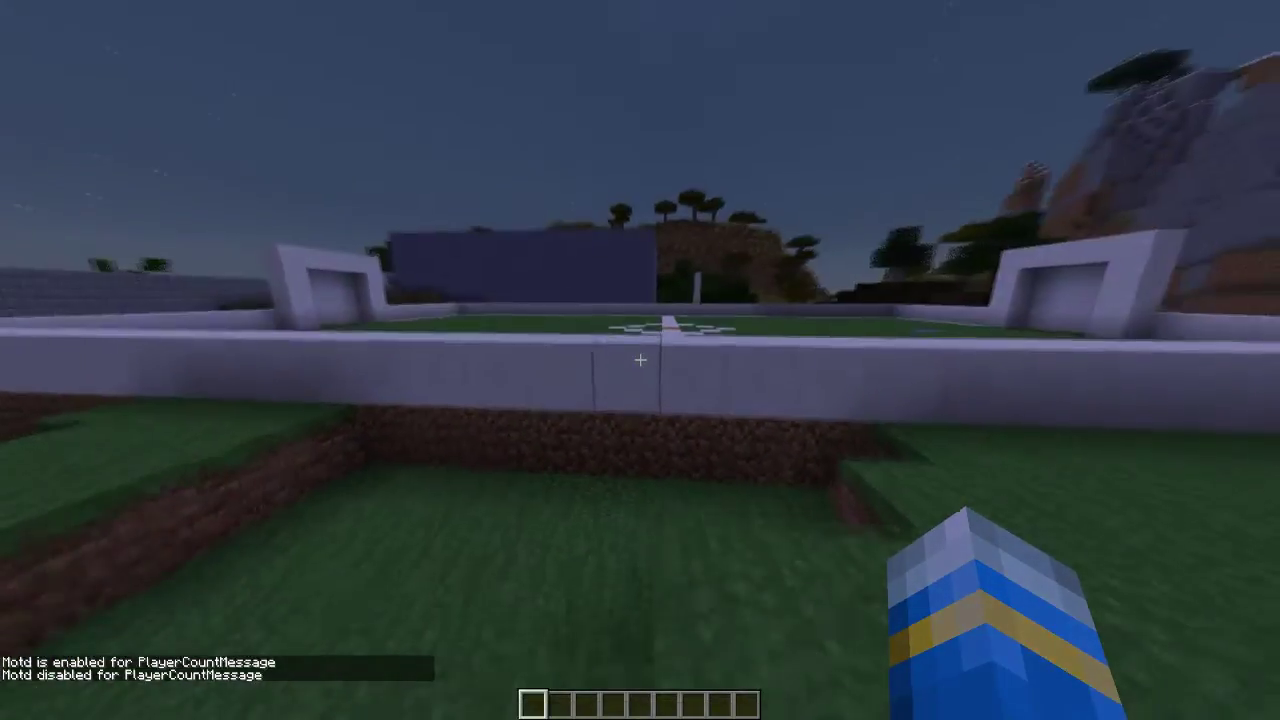
Step: Bring up the plugin's general command list with /pcm help
key(w)
key(w)
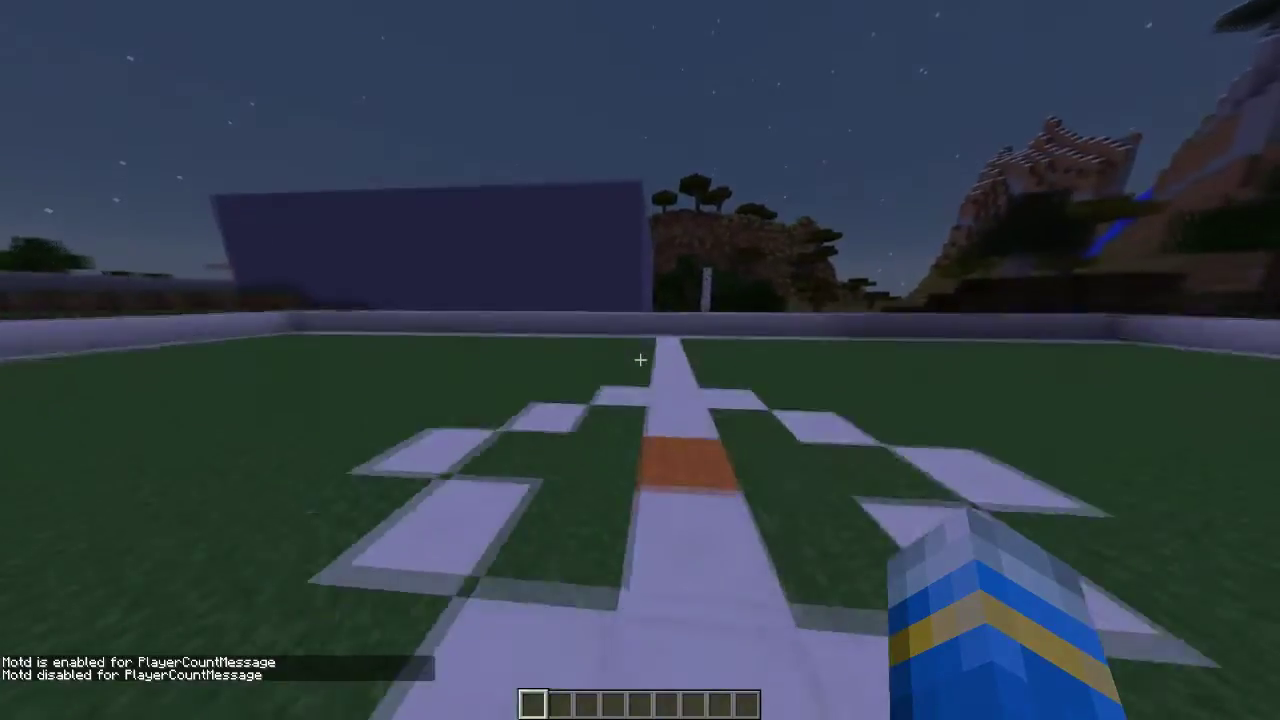
key(w)
key(slash)
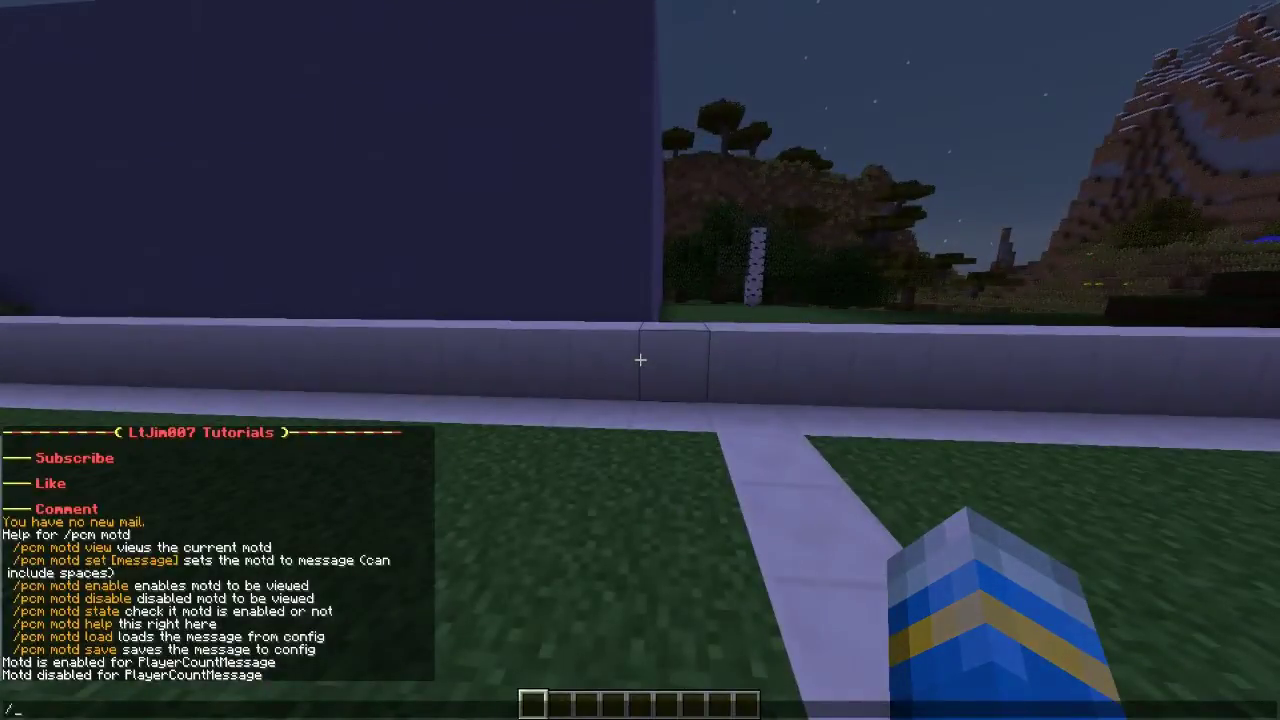
text(pcm help)
key(Return)
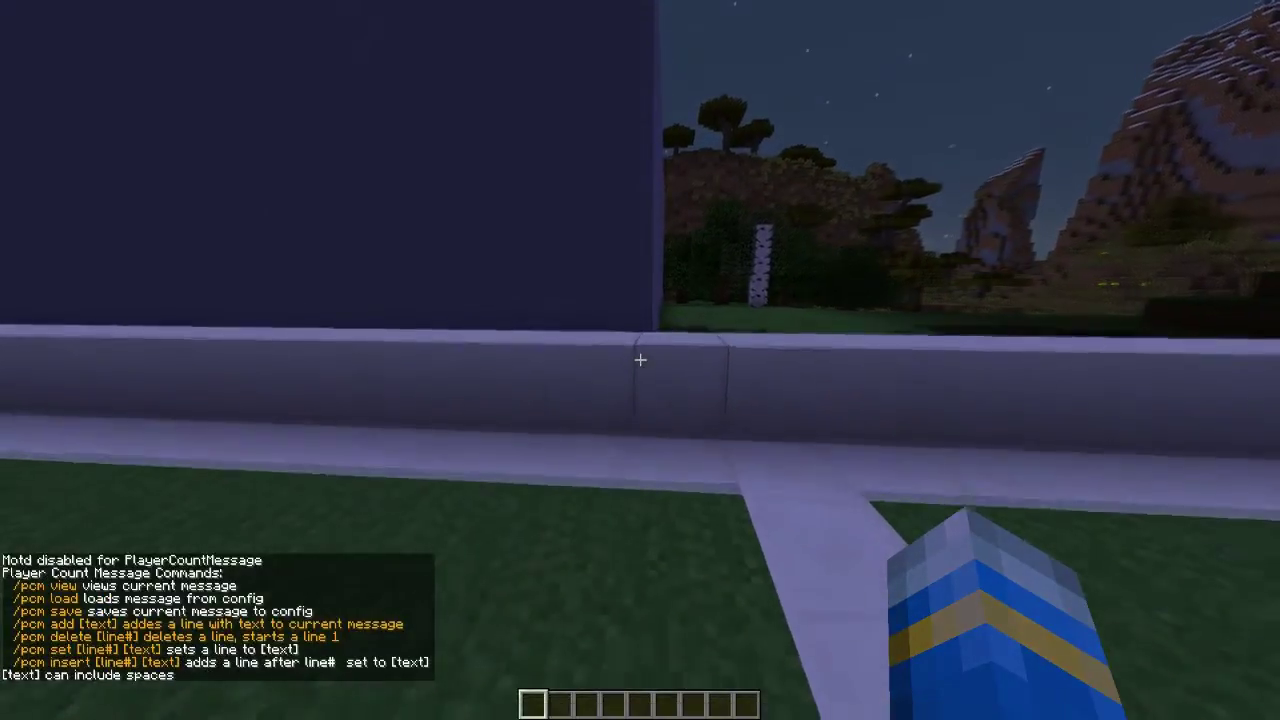
key(w)
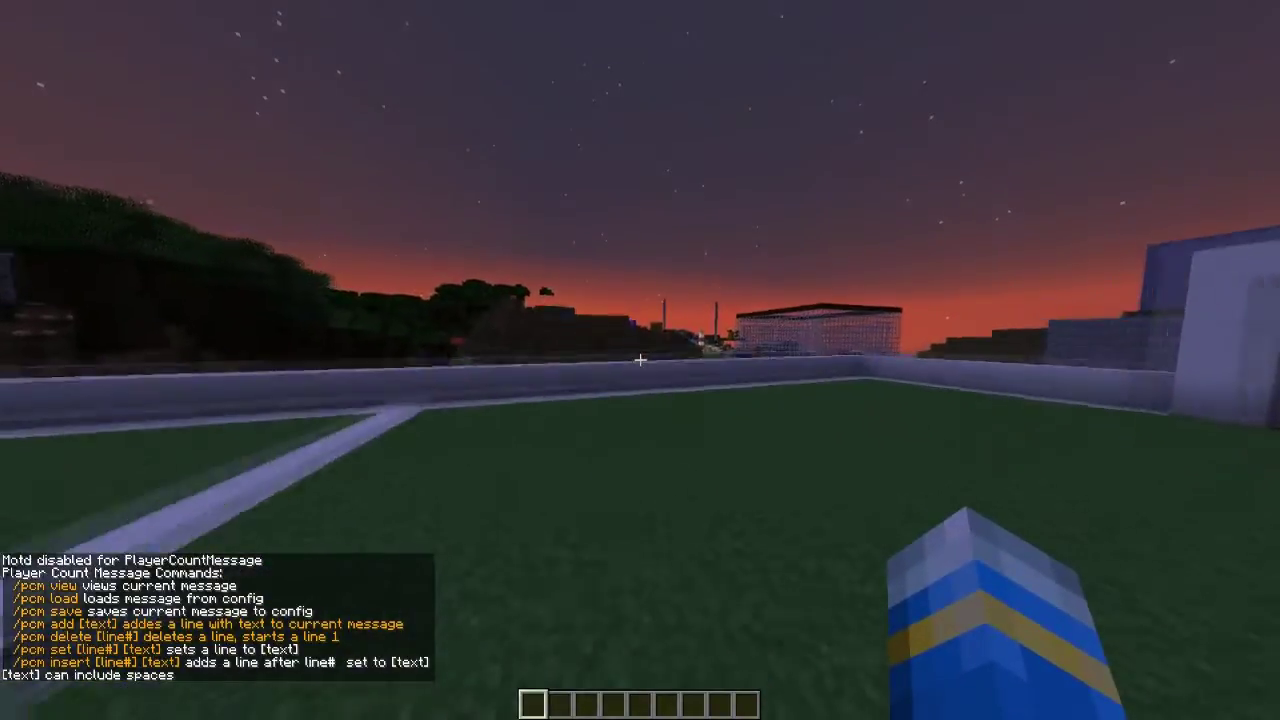
key(6)
scroll(640, 360, down, 4)
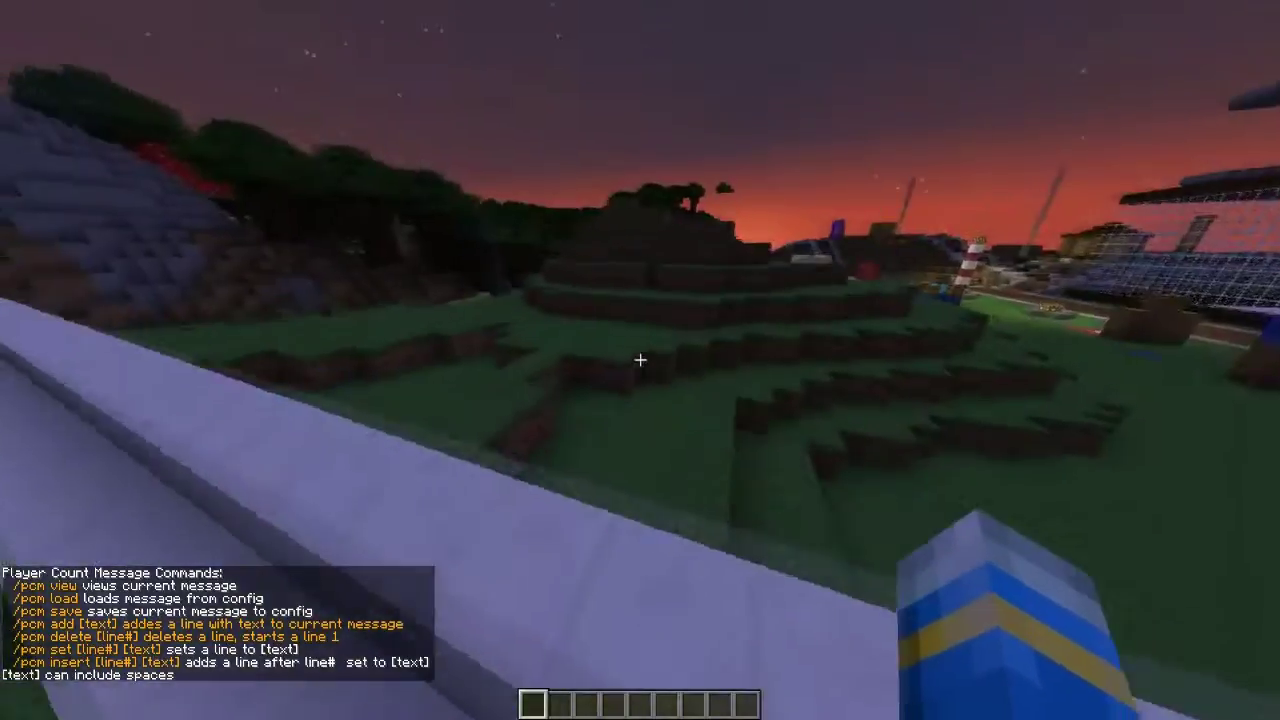
key(w)
key(w)
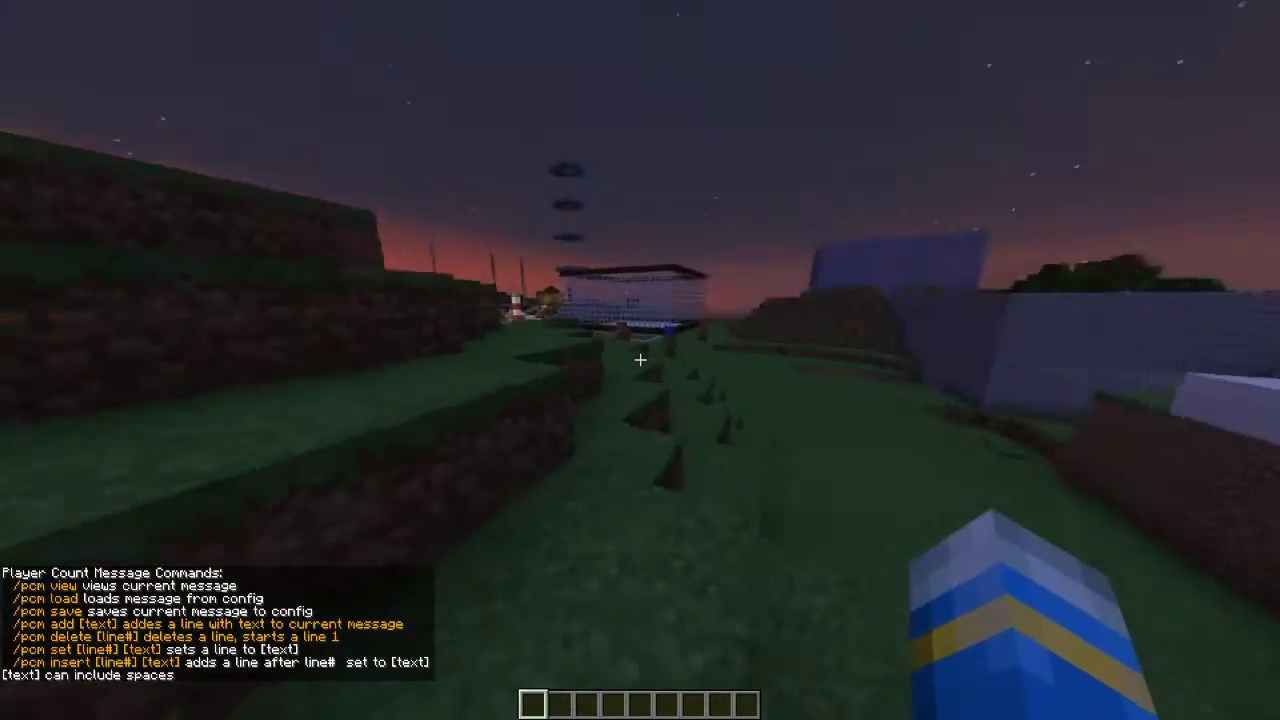
key(w)
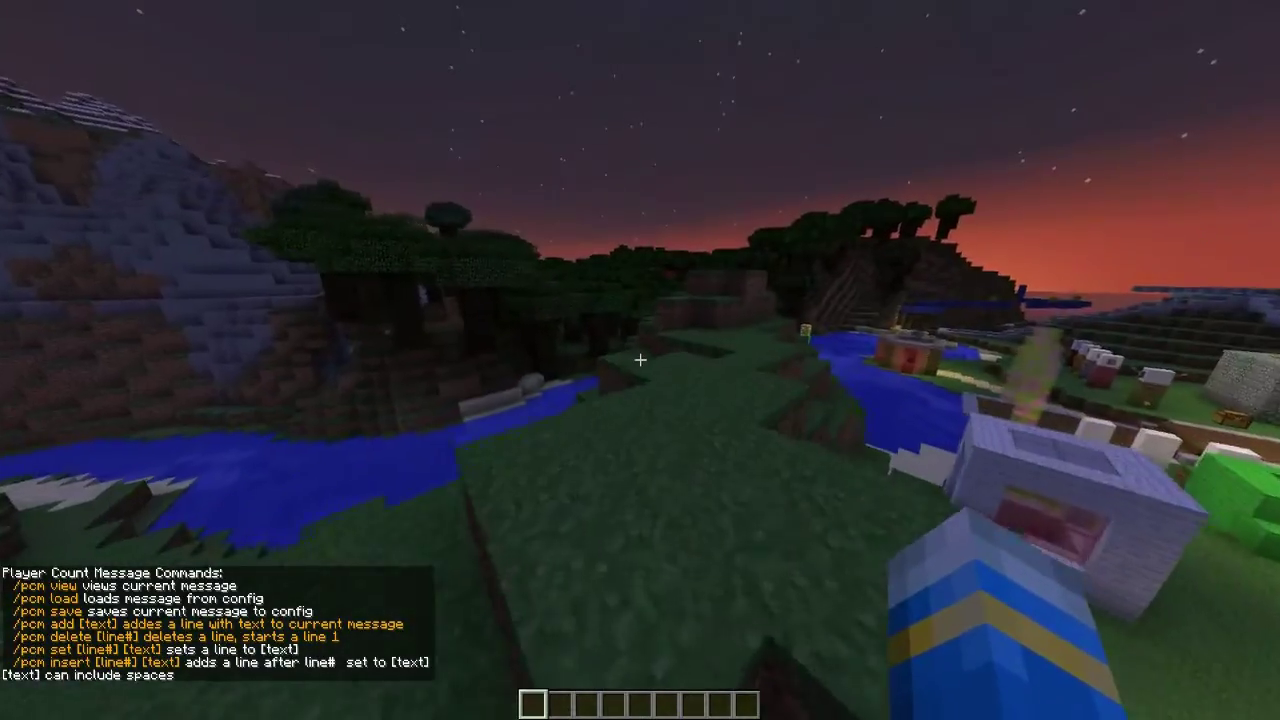
Step: Display the lines of the current player count message with /pcm view
key(w)
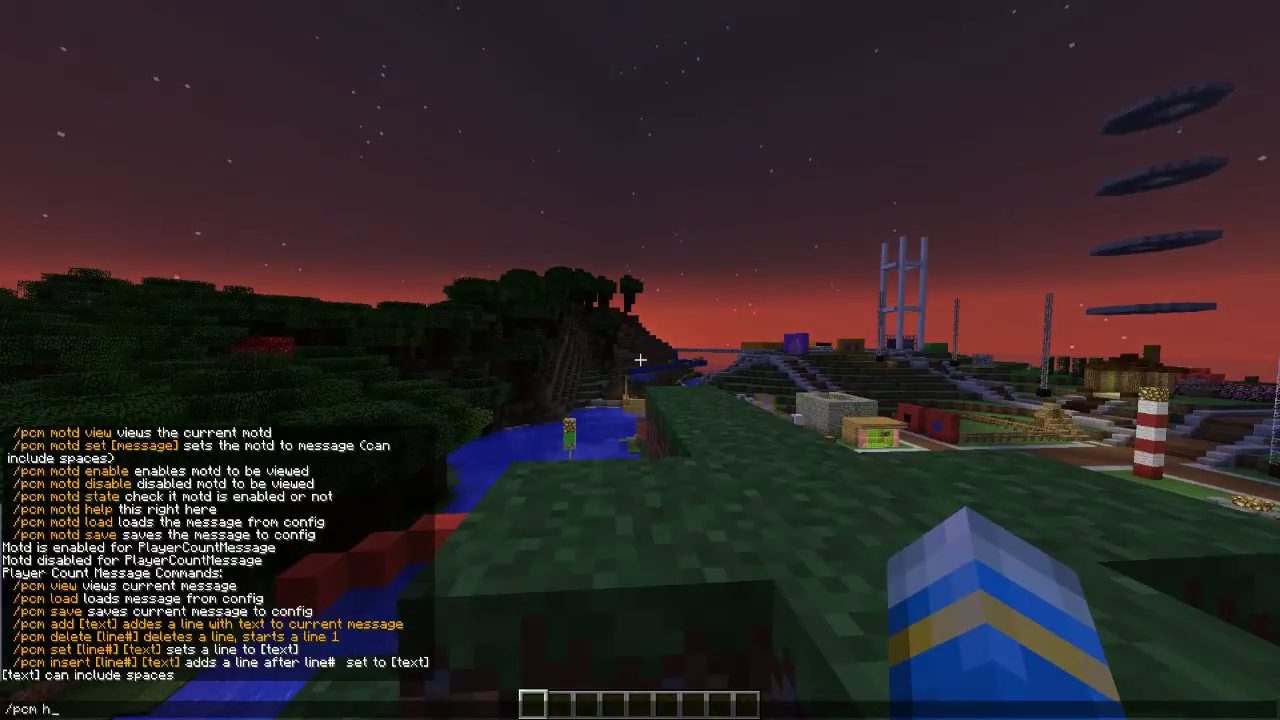
text(ew)
key(Return)
key(w)
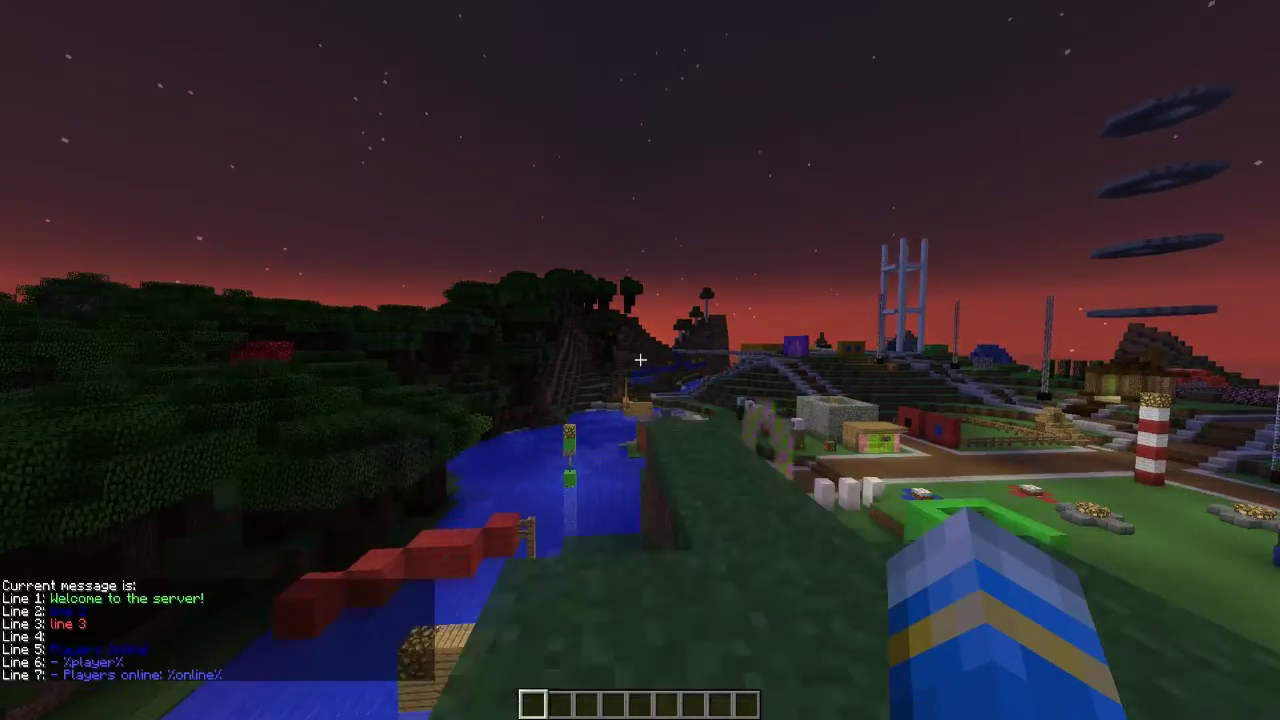
key(Escape)
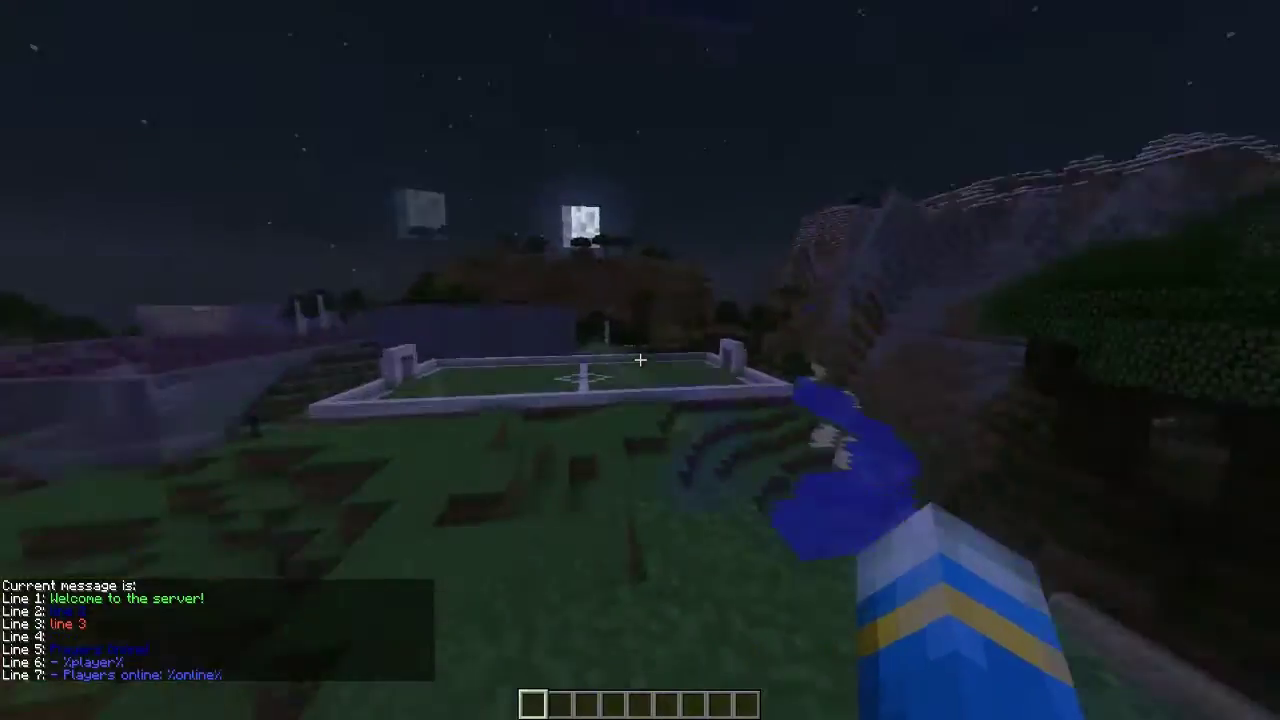
key(w)
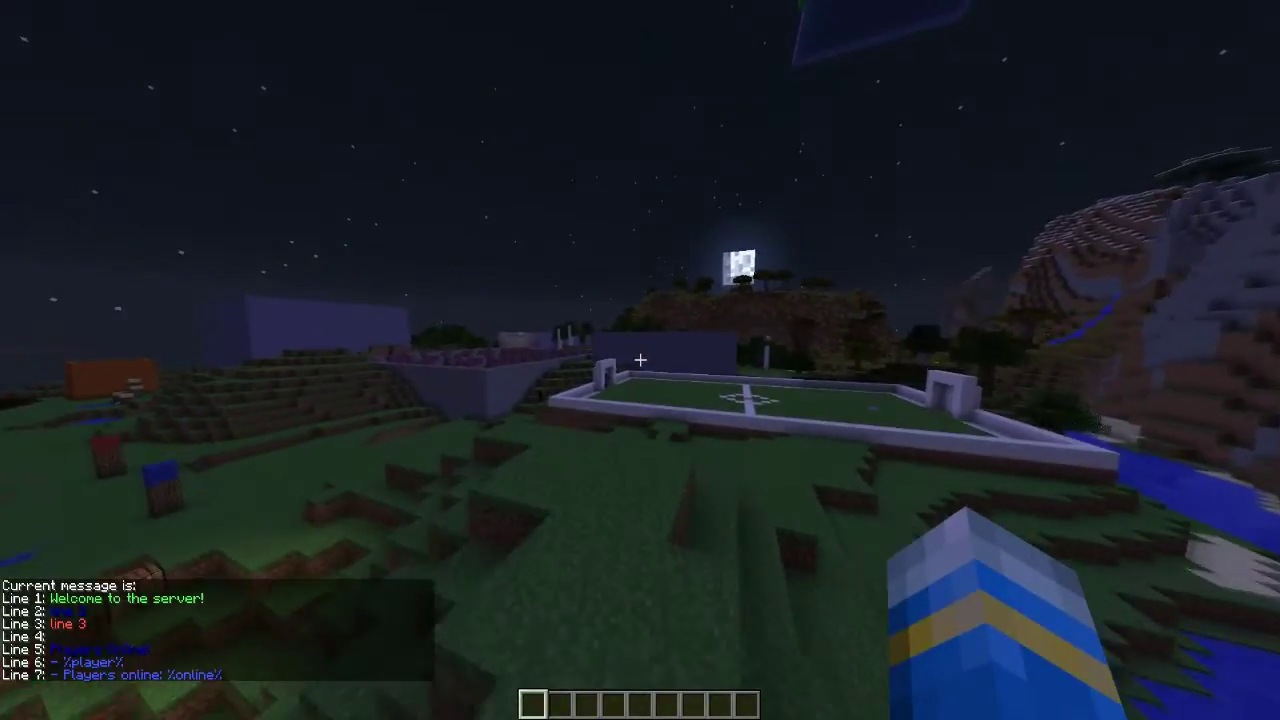
Step: Remove every line of the player count message by running /pcm delete 1 repeatedly
key(t)
key(Up)
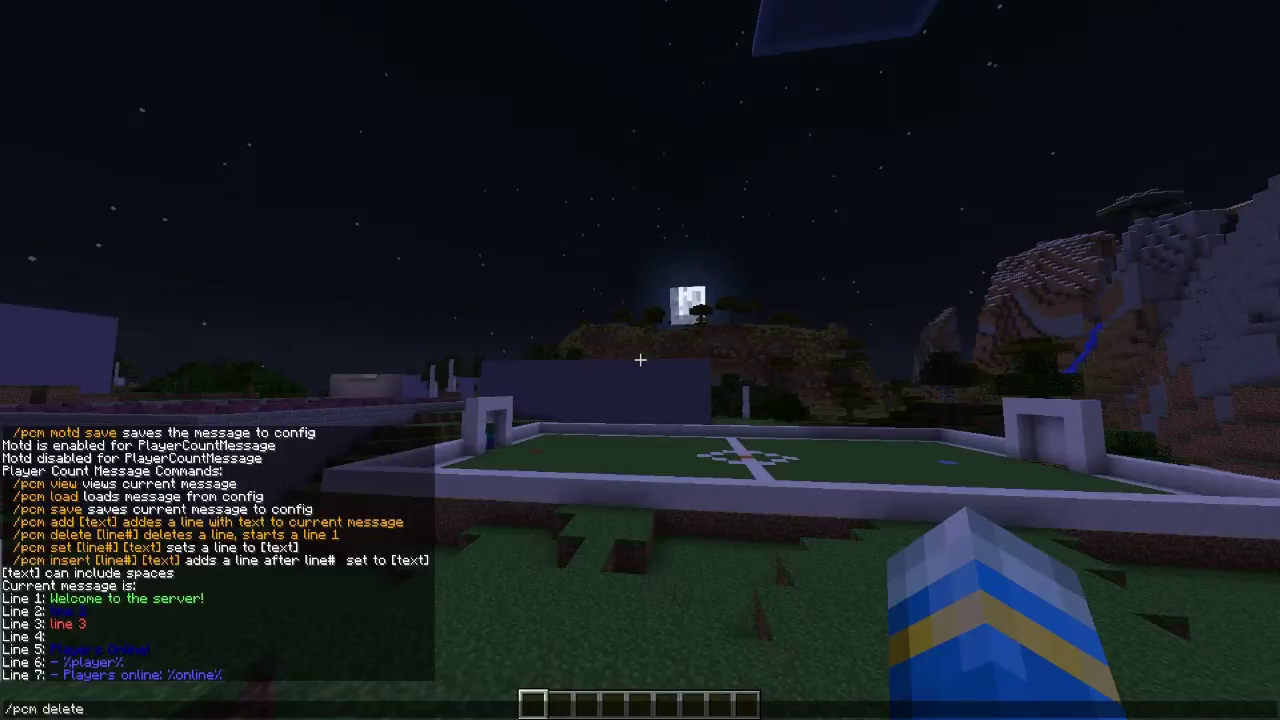
text(1)
key(Return)
key(t)
key(Up)
key(Return)
key(t)
key(Up)
key(Return)
key(t)
key(Up)
key(Return)
key(t)
key(Up)
key(Return)
key(t)
key(Up)
key(Return)
key(t)
key(Up)
key(Return)
key(t)
key(Up)
key(Return)
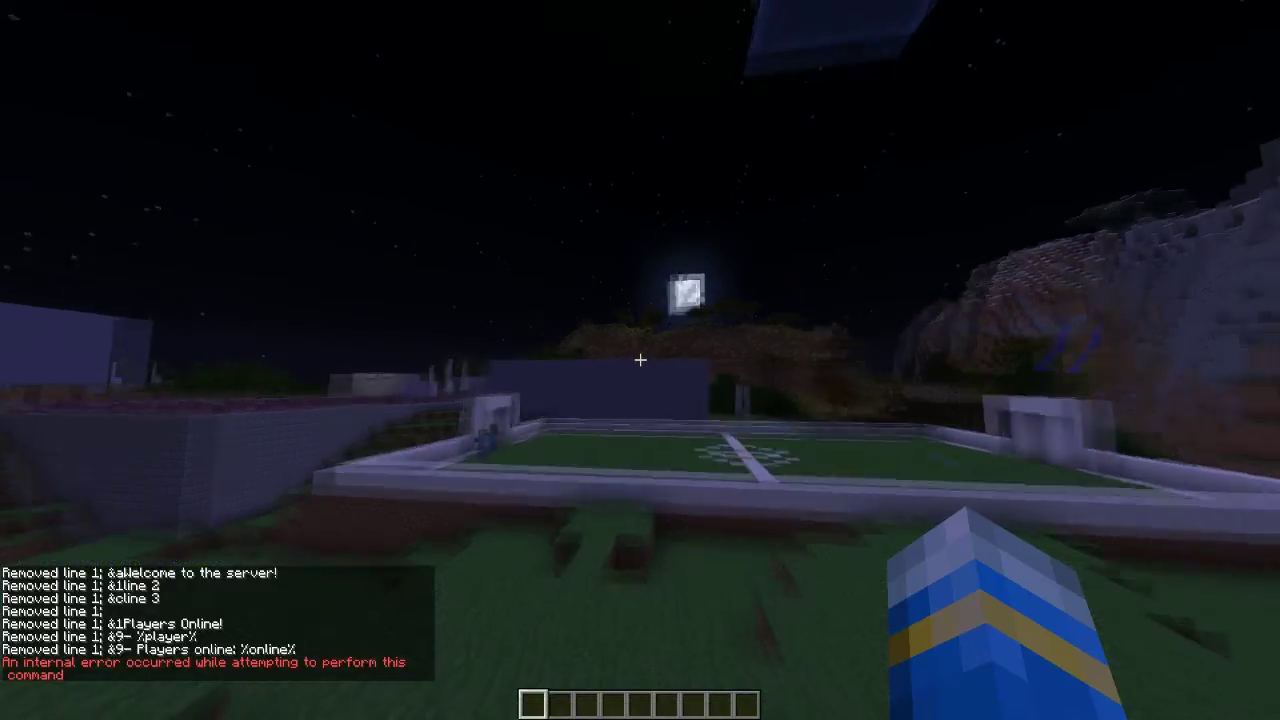
Step: Change the world's time to daytime with the /day command
key(w)
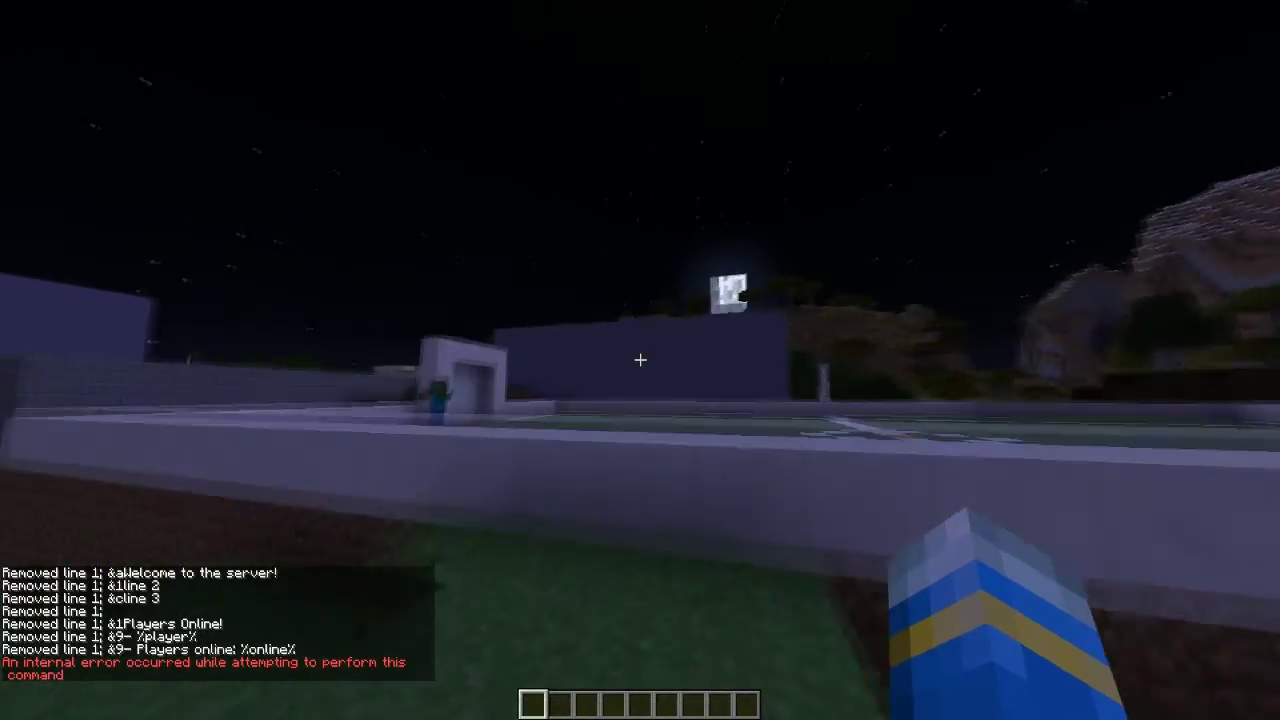
key(space)
text(/day)
key(Return)
Step: Add the lines &aWelcome! and &cLine2 to the player count message with /pcm add
key(t)
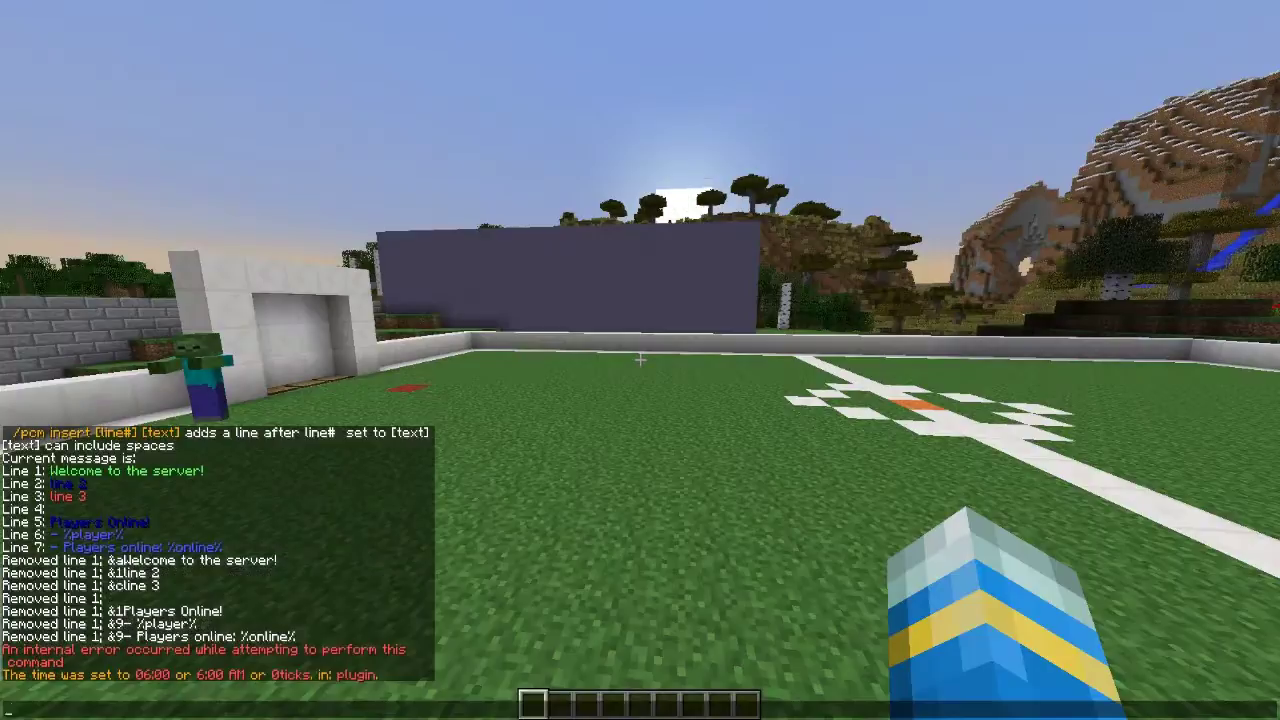
text(/pcm add &aWelcome!)
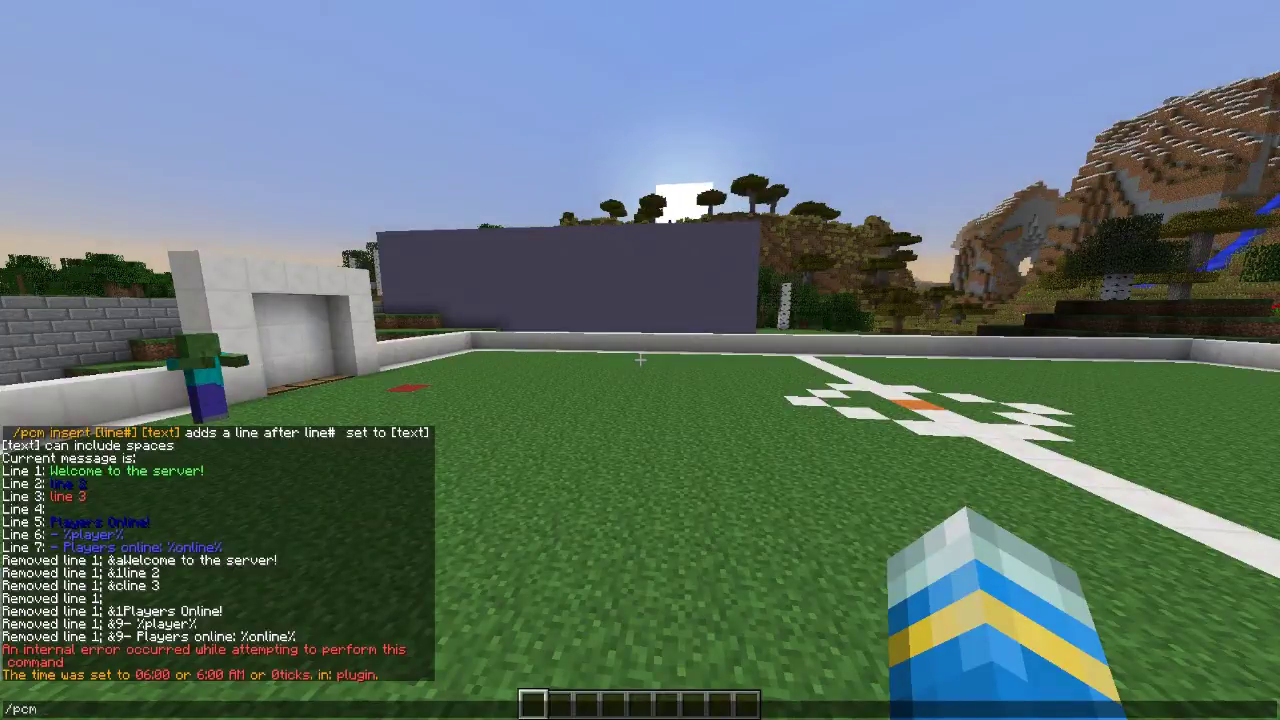
scroll(217, 553, up, 2)
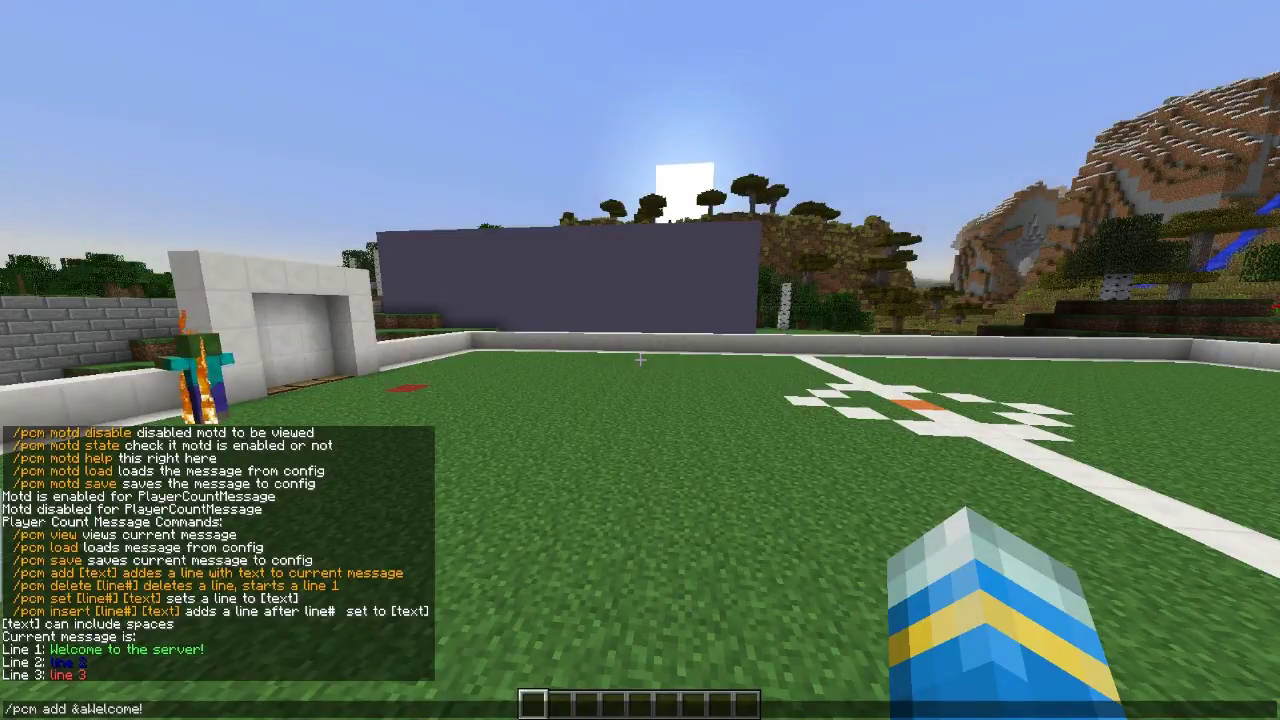
scroll(217, 553, down, 2)
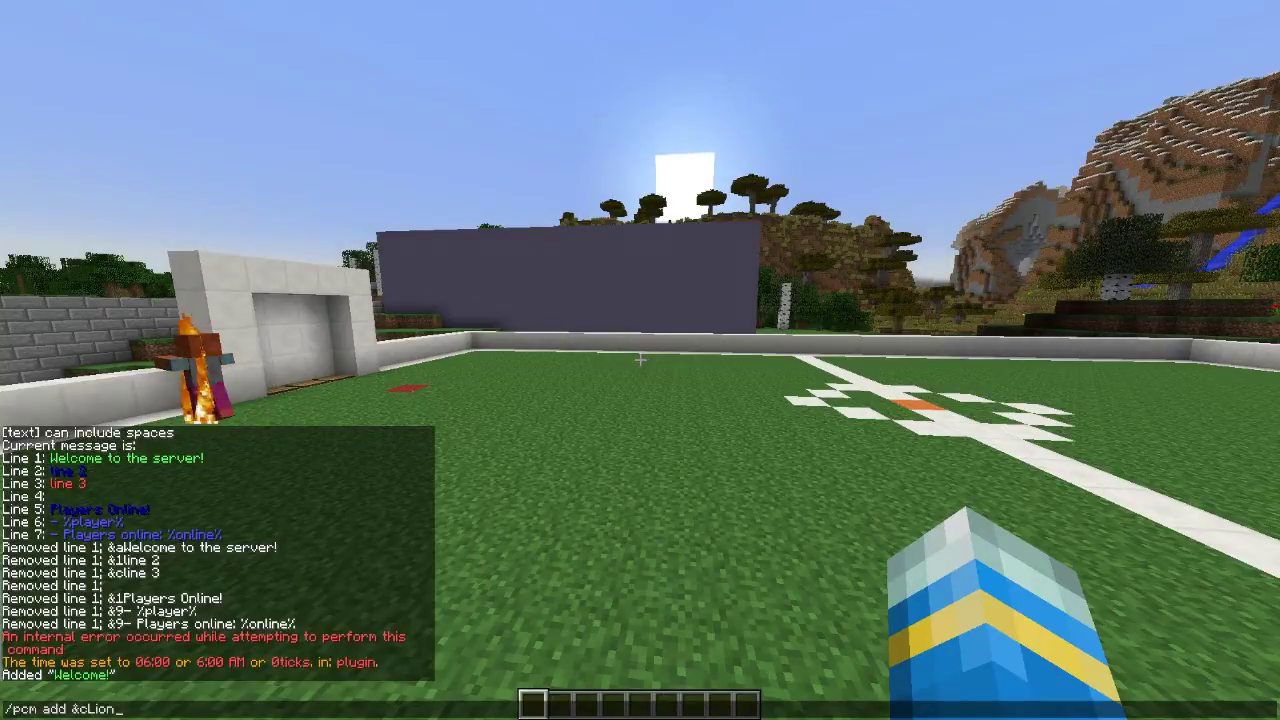
text(ne2)
key(Return)
Step: Leave the server, view the new message at its player count in the multiplayer list, and join the LtJim Plugin Tutorials server again
key(Escape)
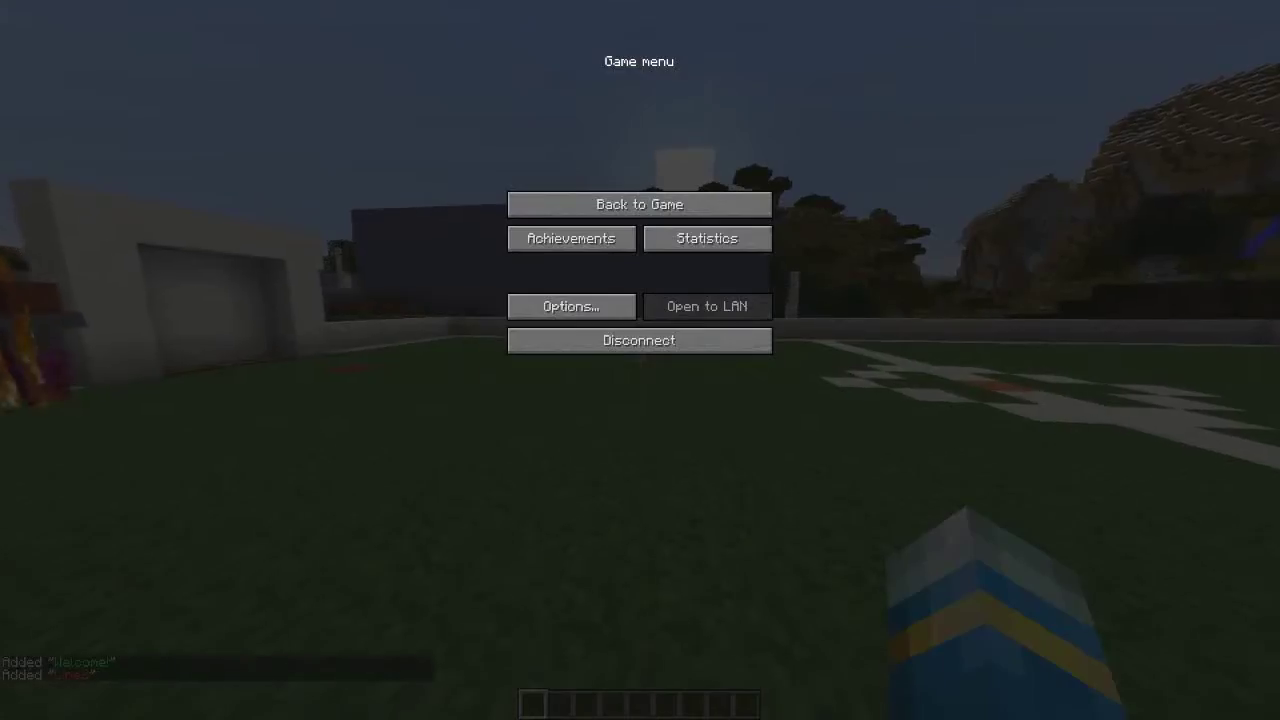
click(639, 340)
click(640, 291)
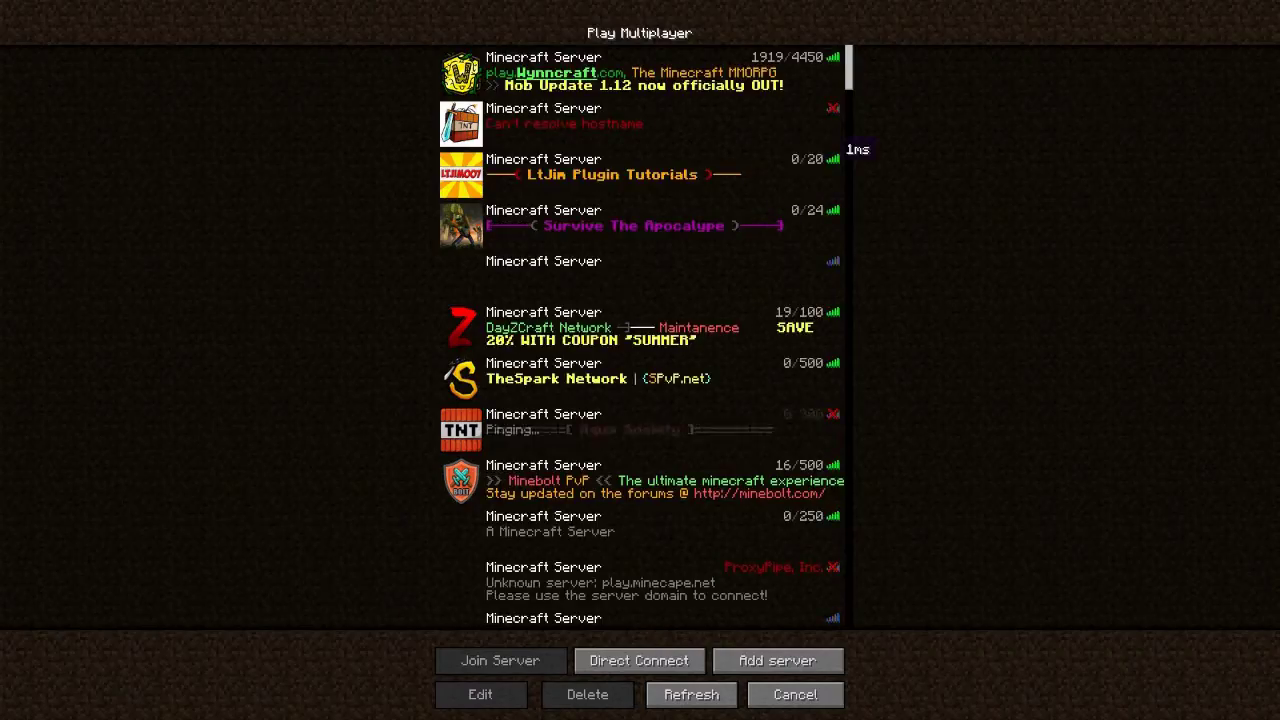
click(805, 160)
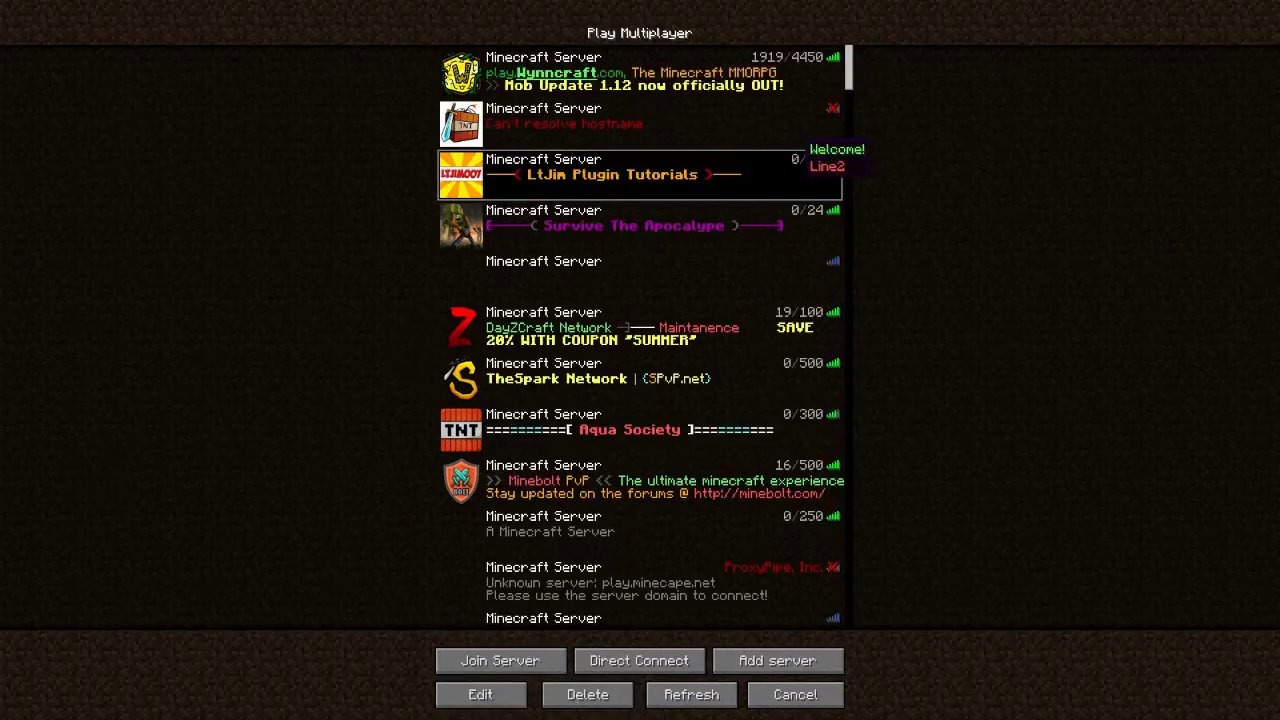
double_click(800, 160)
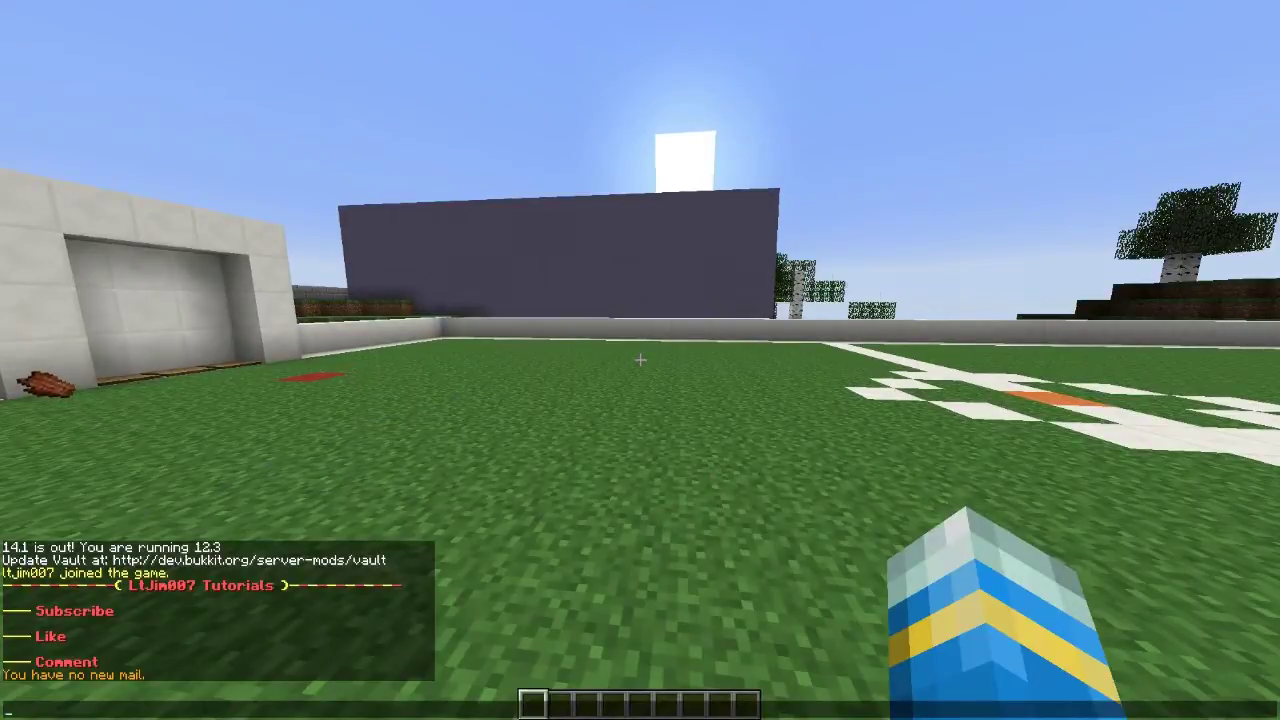
Step: Bring up the /pcm help text again to review the commands for editing message lines
text(/pcm)
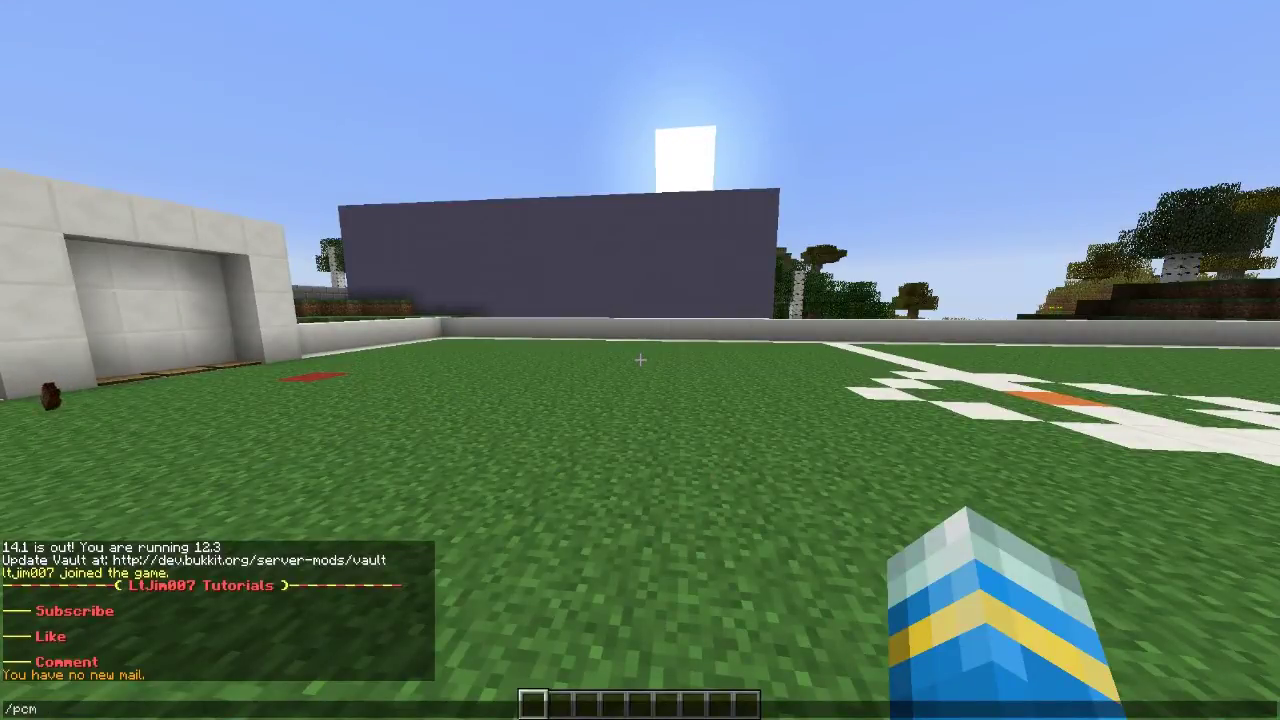
text( help)
key(Return)
Step: Make line 2 of the player count message blank with /pcm set 2
key(t)
key(Up)
key(BackSpace)
key(BackSpace)
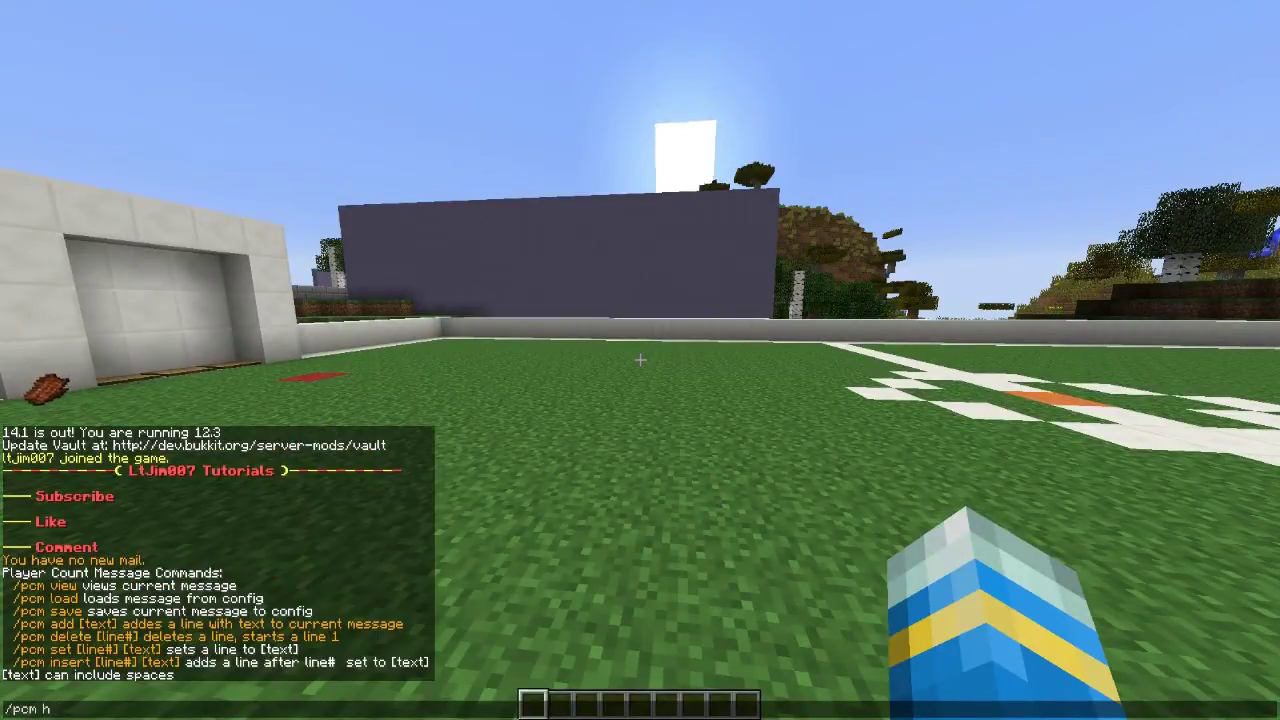
text(set 2)
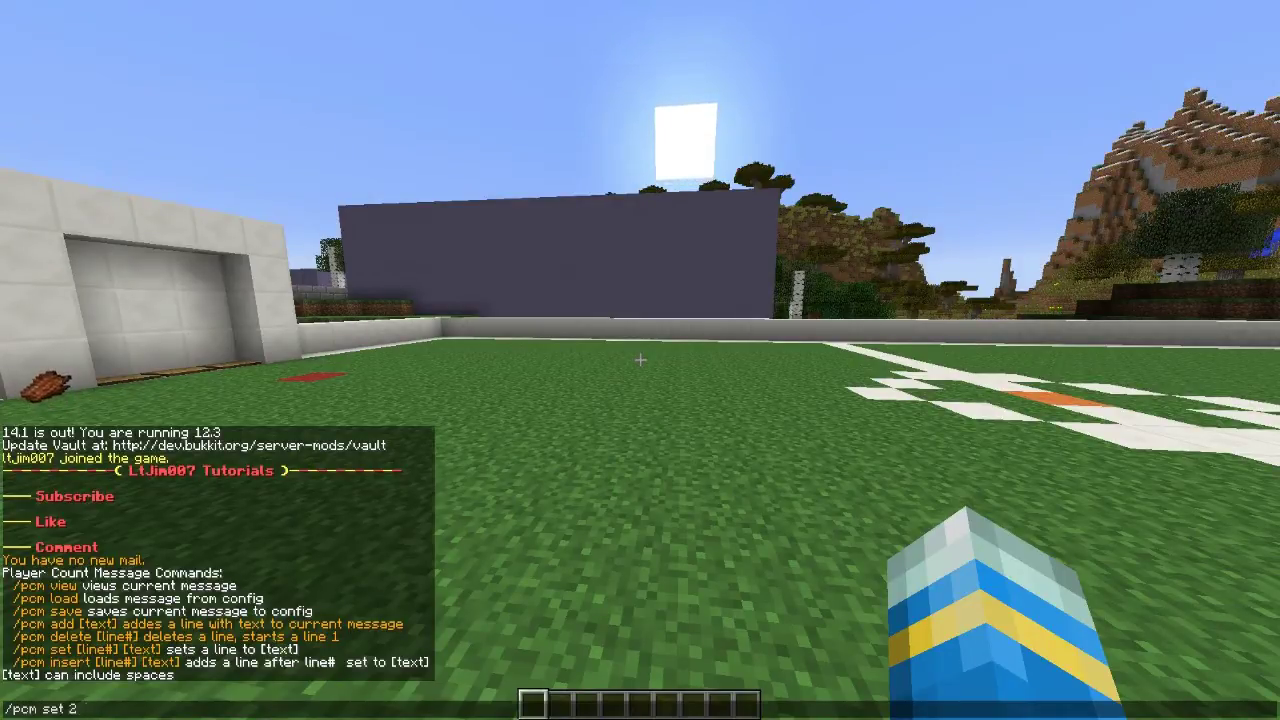
key(Return)
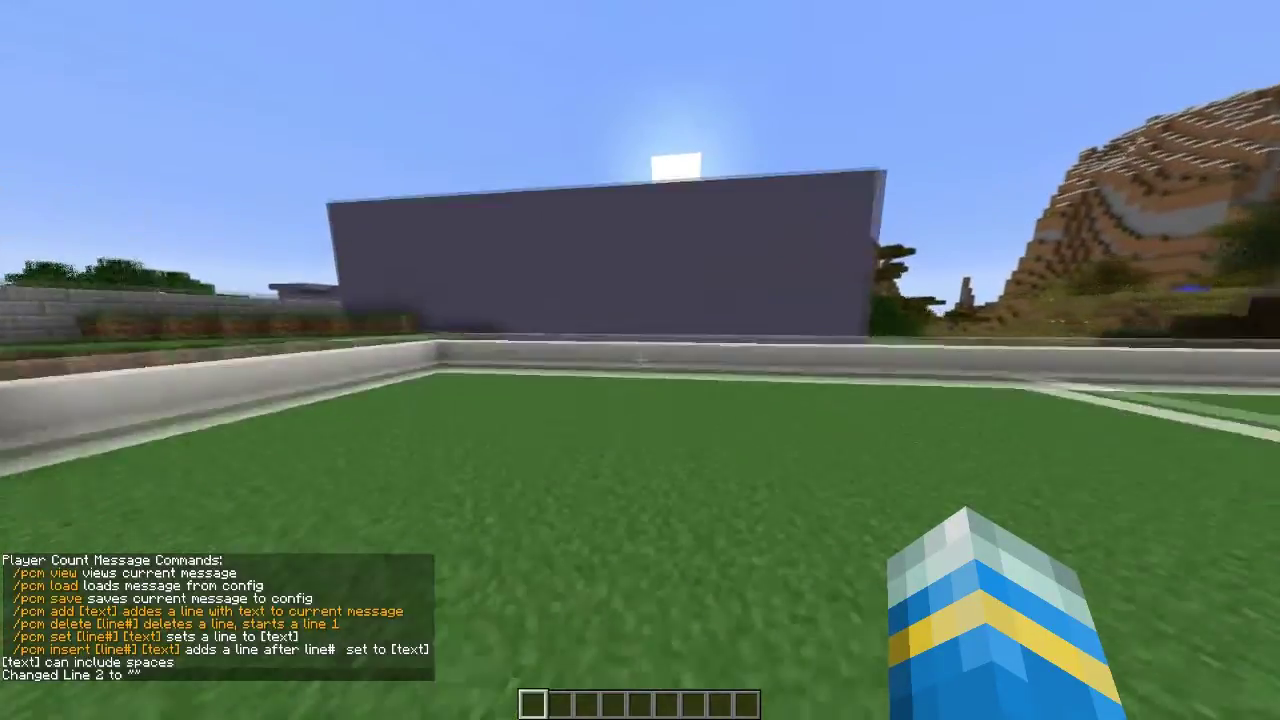
Step: Add another line with colour code &5 to the player count message using /pcm add
key(/)
key(Up)
key(Escape)
text(/pcm add &5Li)
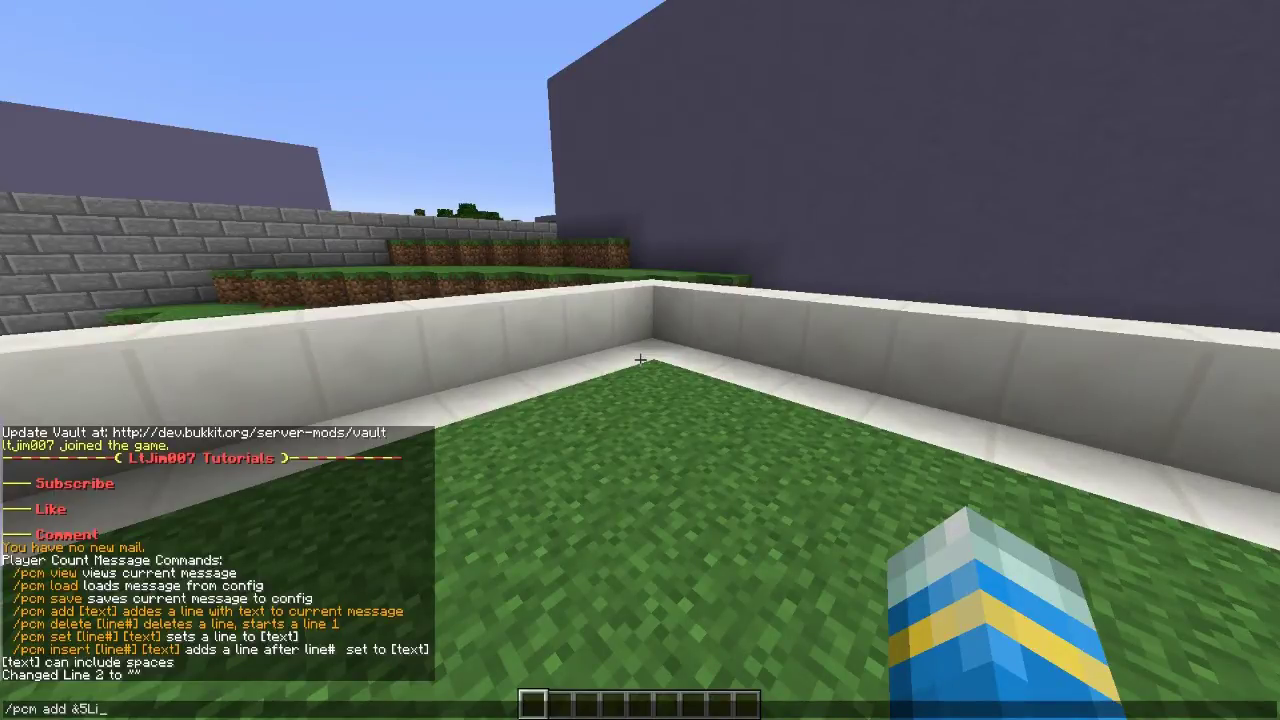
Step: Disconnect to check the edited player count message in the multiplayer list, and rejoin the LtJim Plugin Tutorials server
key(Escape)
key(Escape)
click(640, 340)
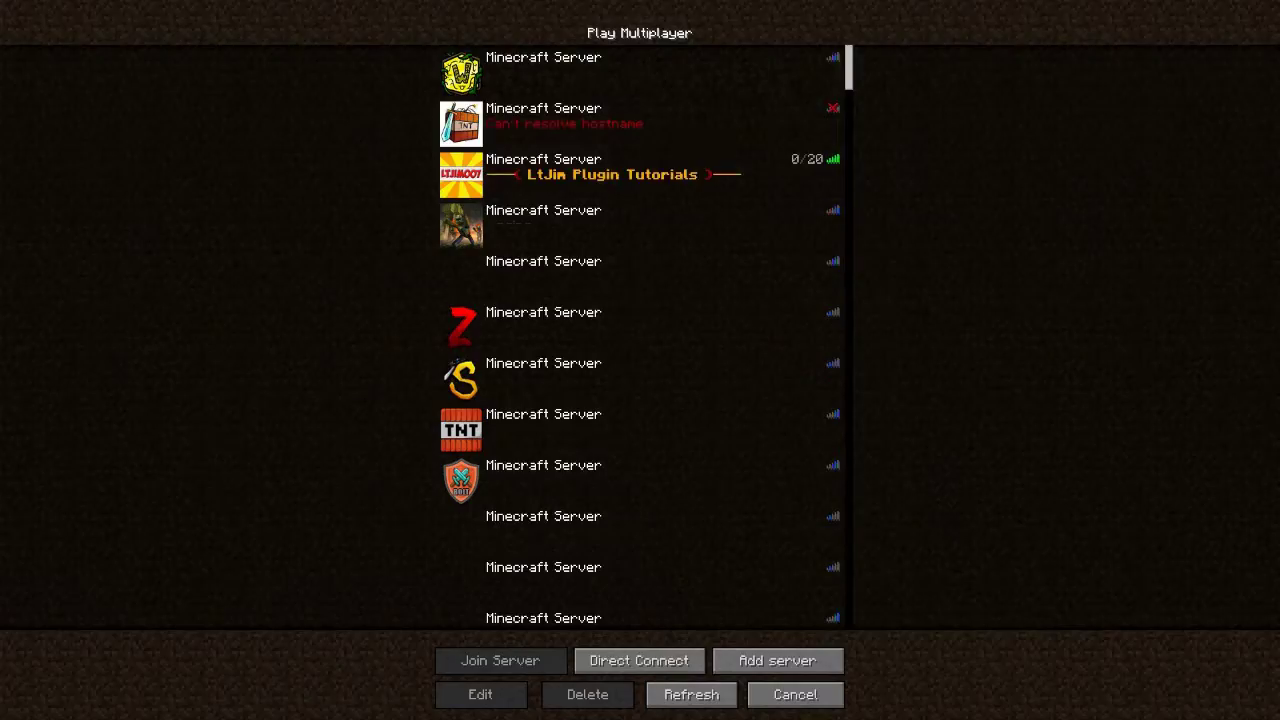
double_click(812, 165)
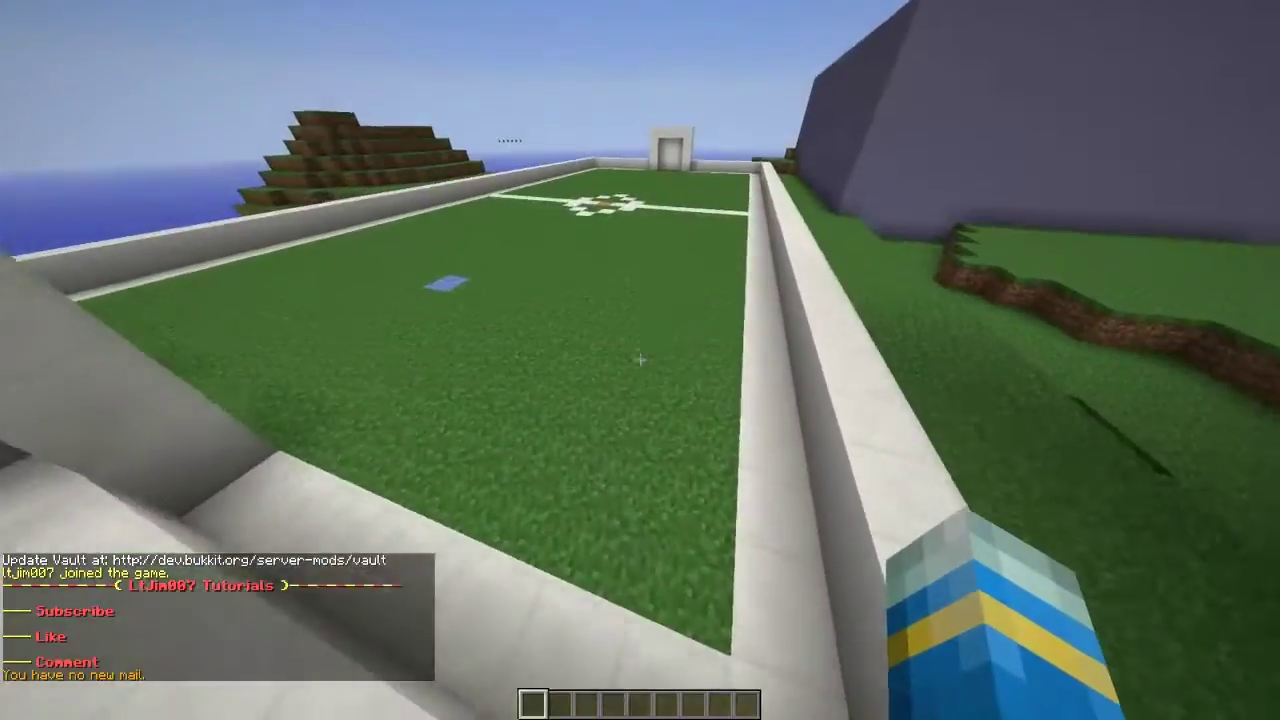
Step: Add the line &6Players Online to the player count message with /pcm add
key(w)
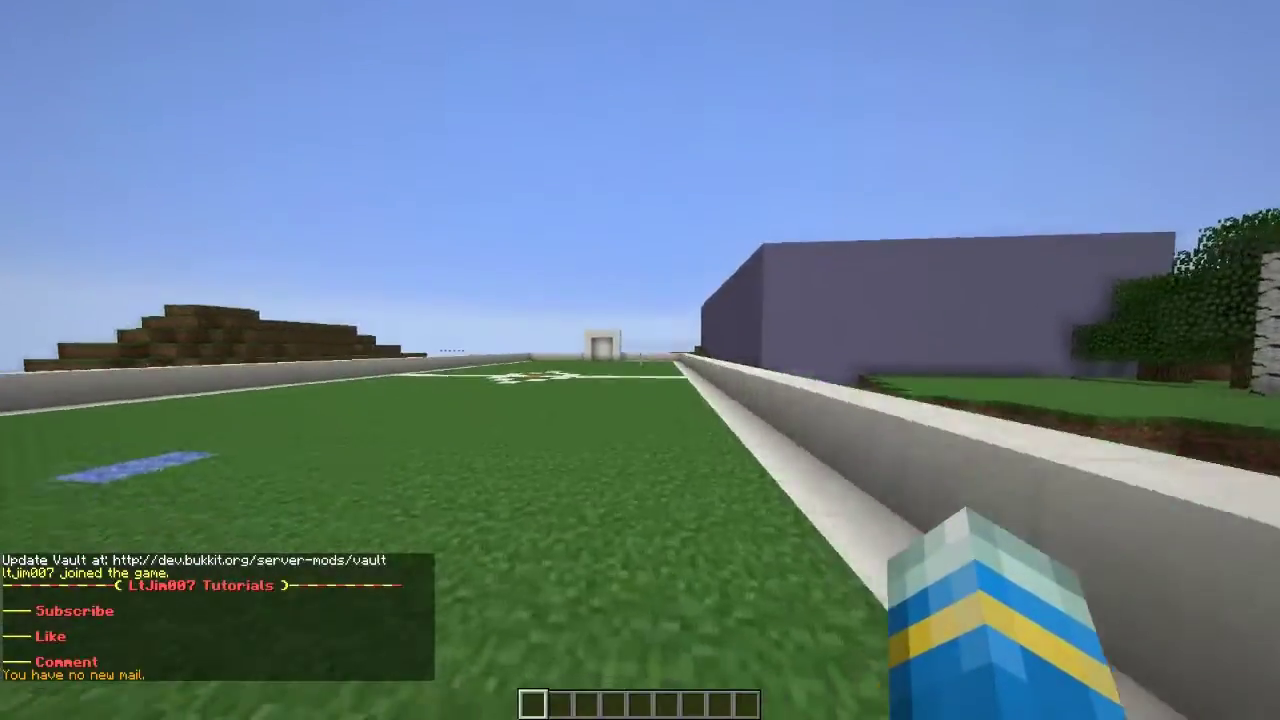
key(w)
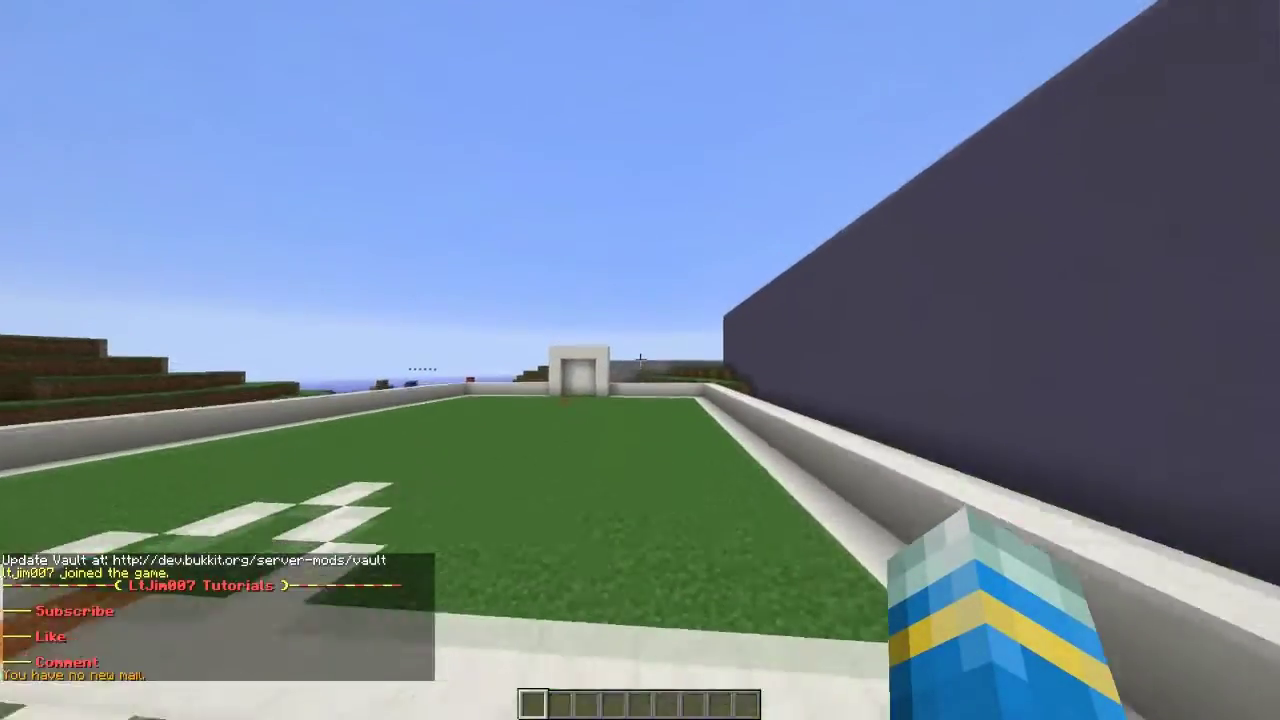
key(slash)
text(pcm add &6Players O)
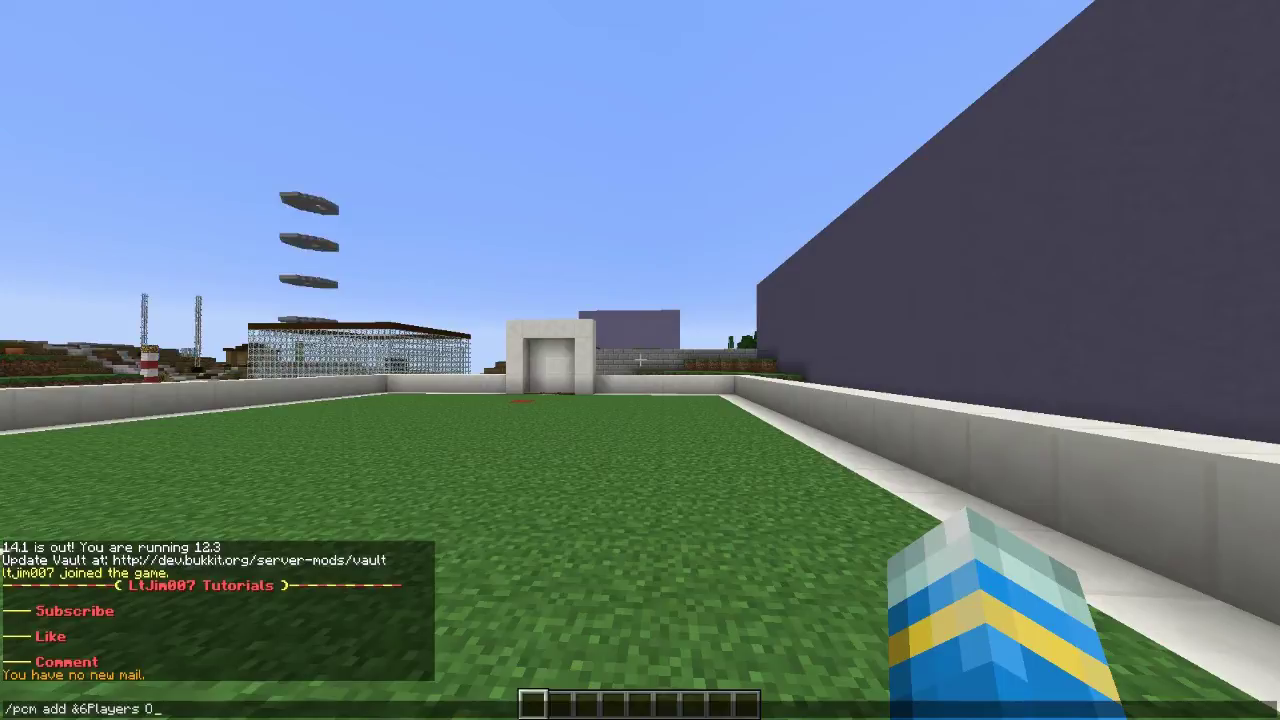
text(e)
key(Return)
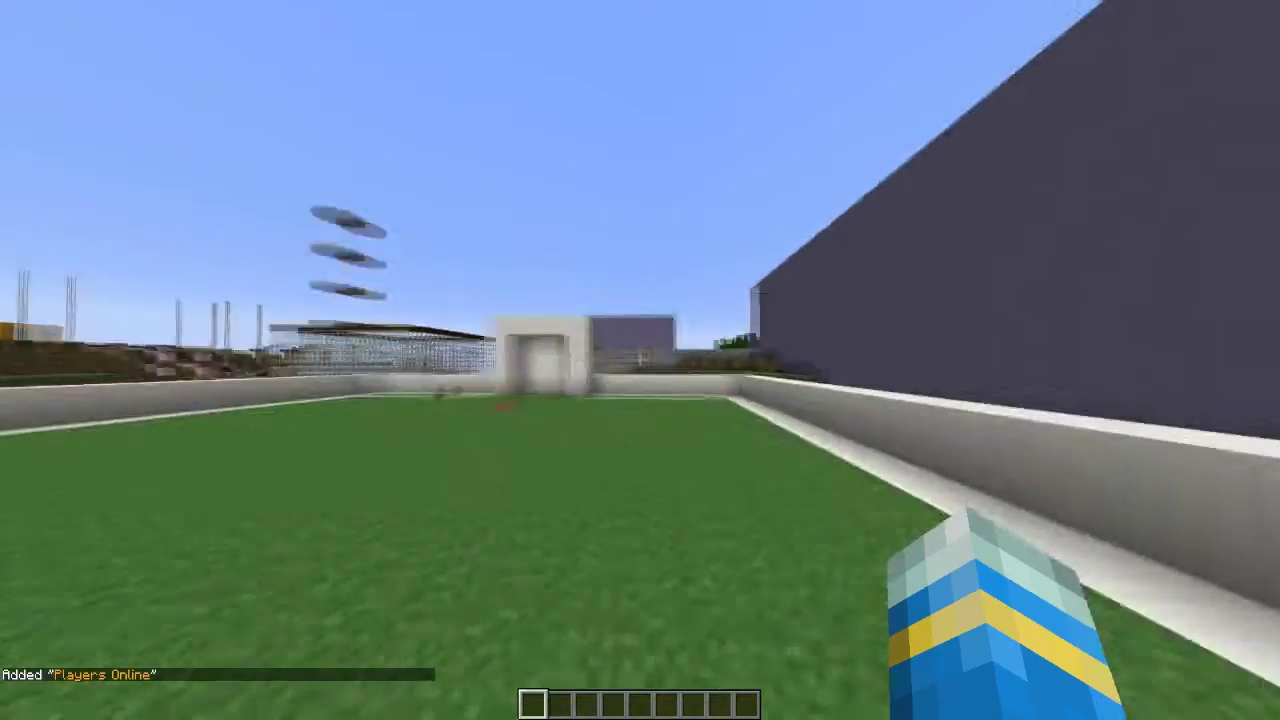
Step: Leave the server, inspect the message with the Players Online line at its player count, and reconnect
key(Escape)
click(640, 342)
click(640, 299)
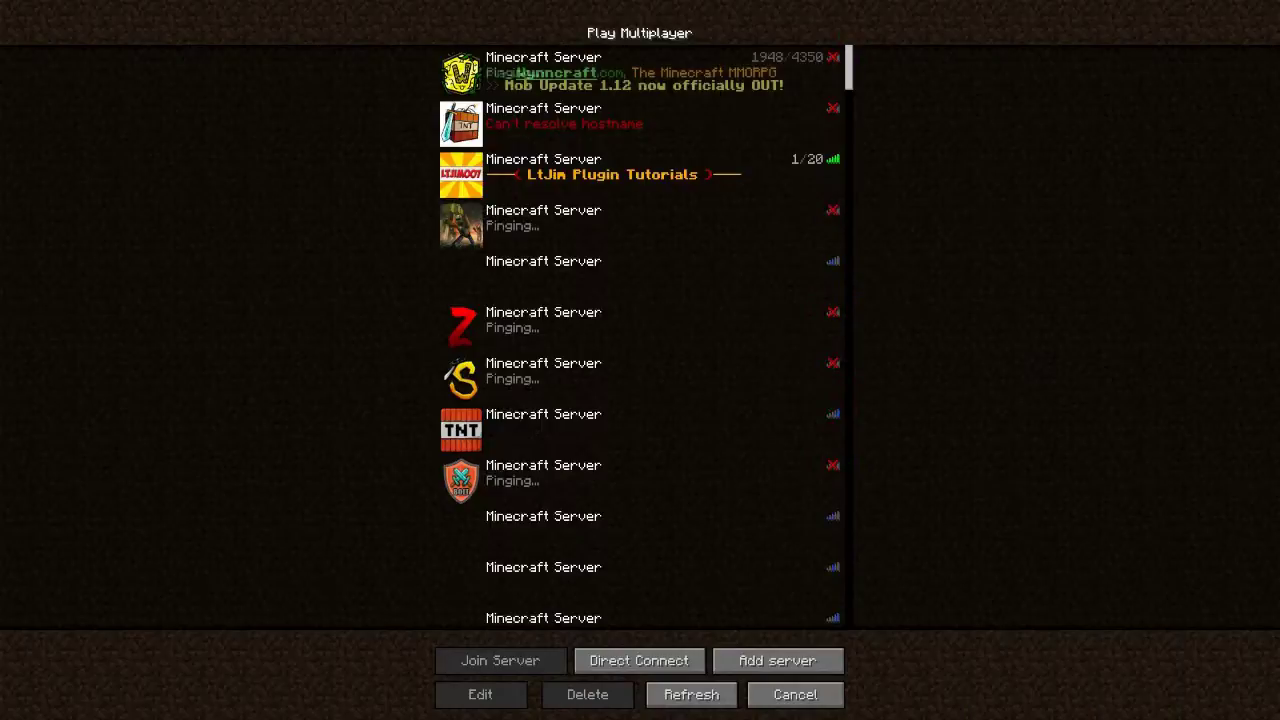
mouse_move(805, 156)
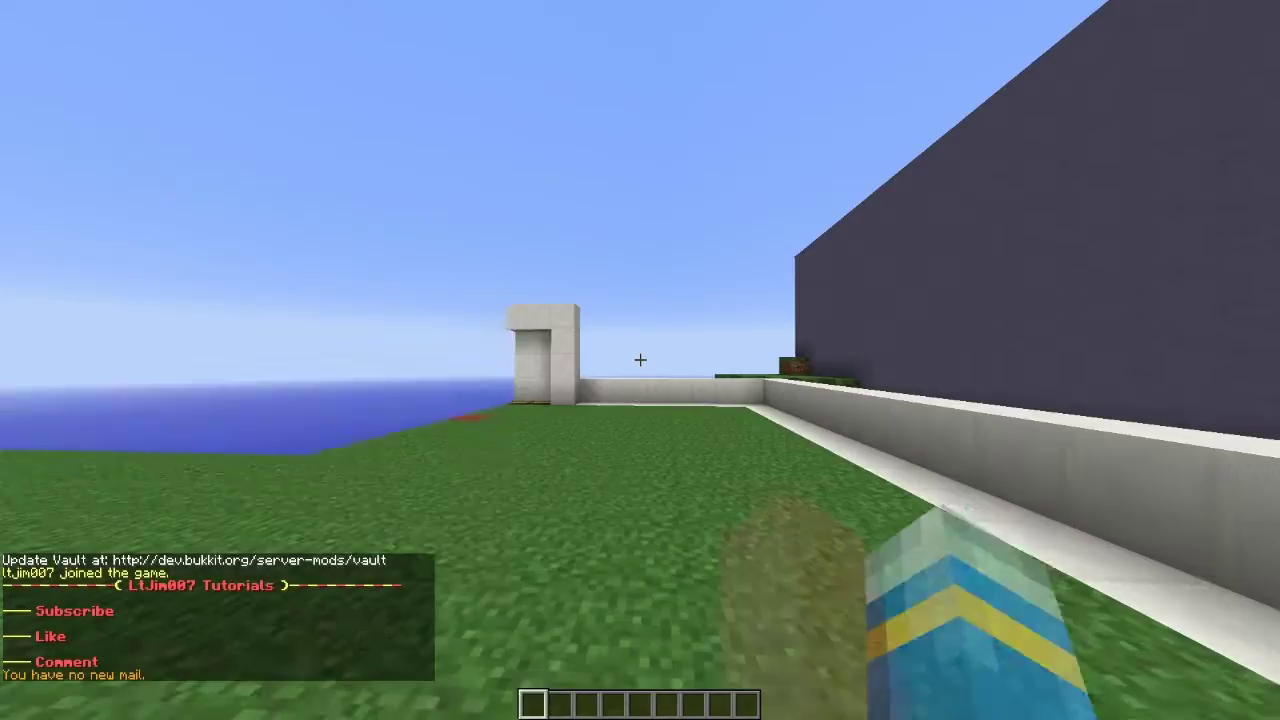
Step: Add the line &b- %player% to the player count message five times with /pcm add
key(slash)
text(pcm add &b- %player%)
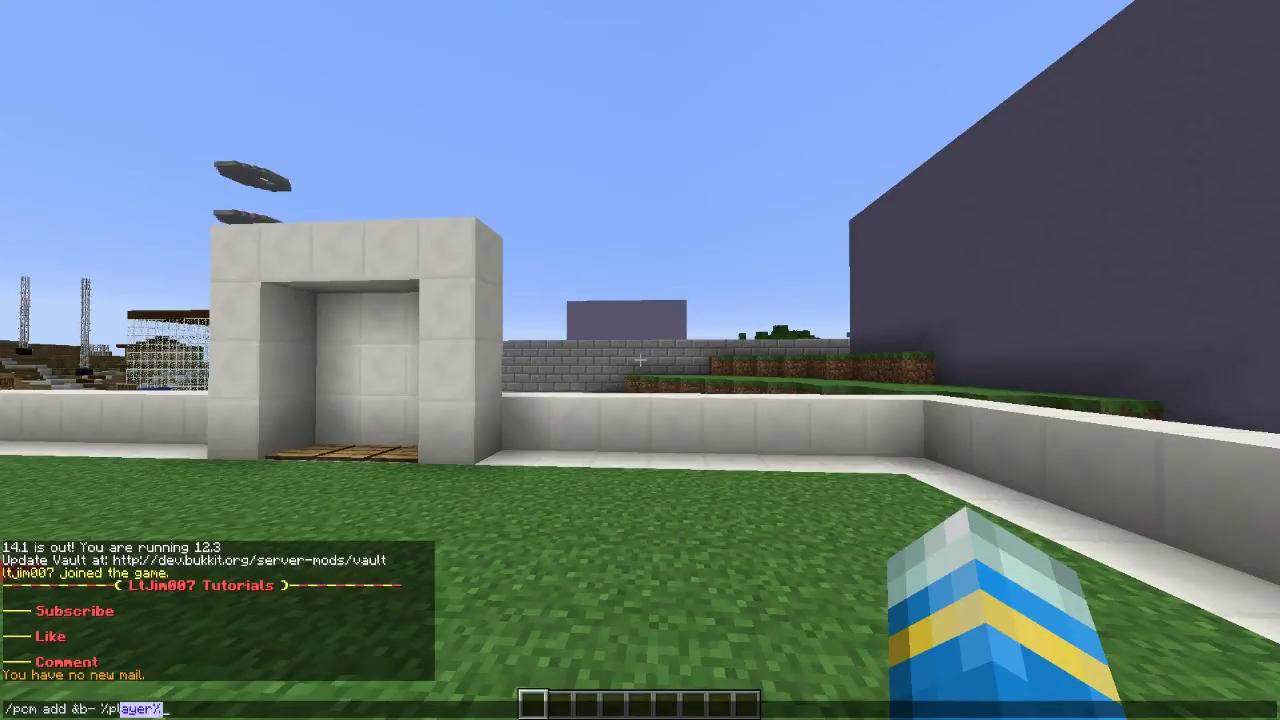
key(Return)
key(w)
key(t)
key(Up)
key(Return)
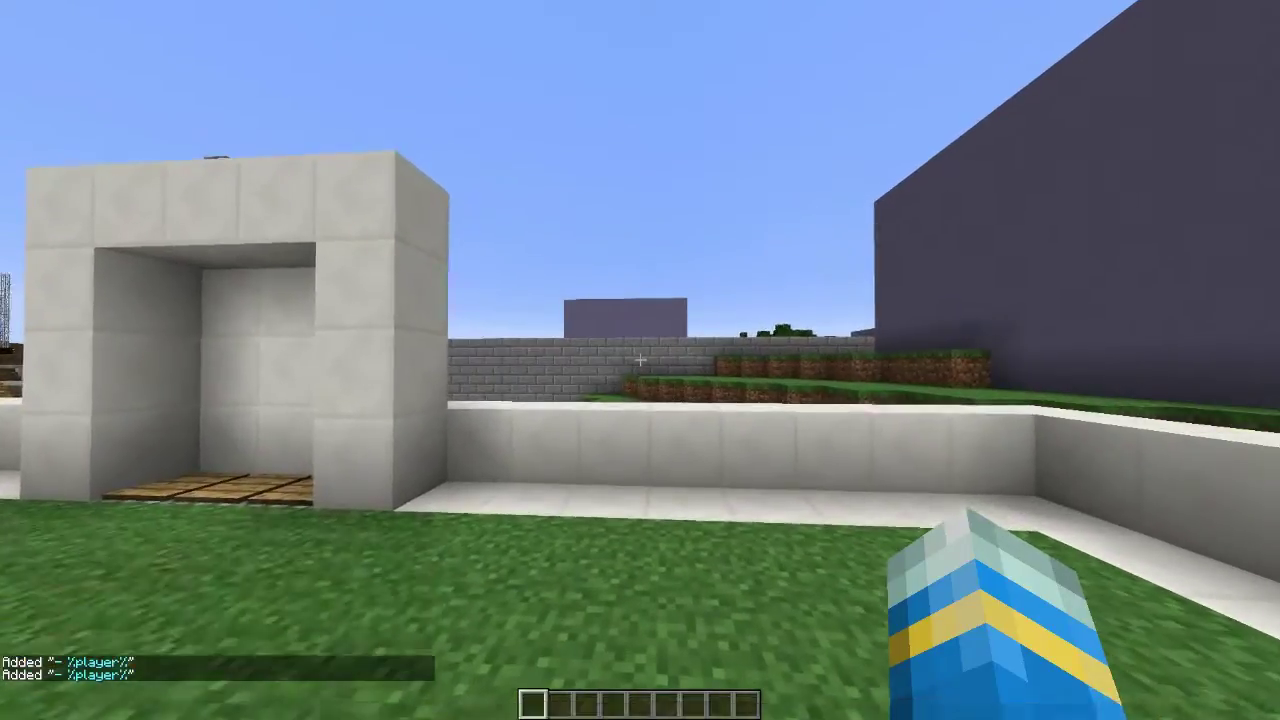
key(t)
key(Up)
key(Return)
key(t)
key(Up)
key(Return)
key(Escape)
key(Escape)
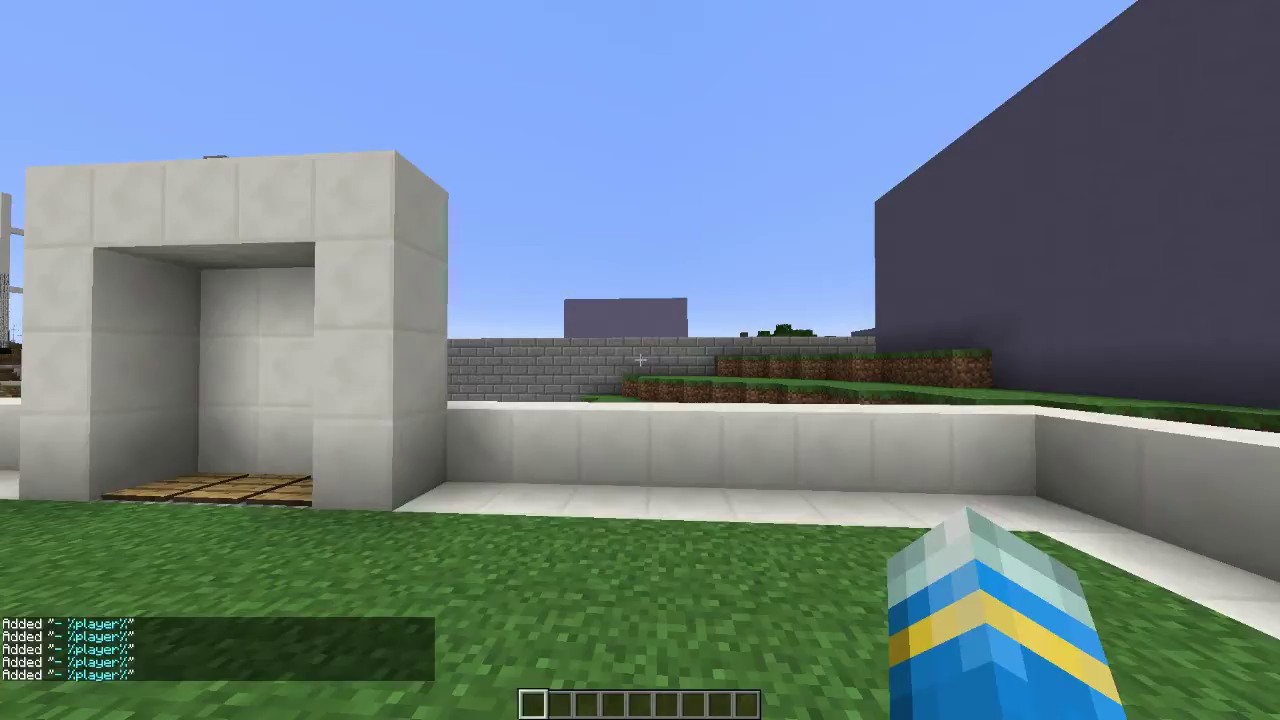
Step: Reuse the previous /pcm add command to add a red "- %online%" line to the player count message
key(w)
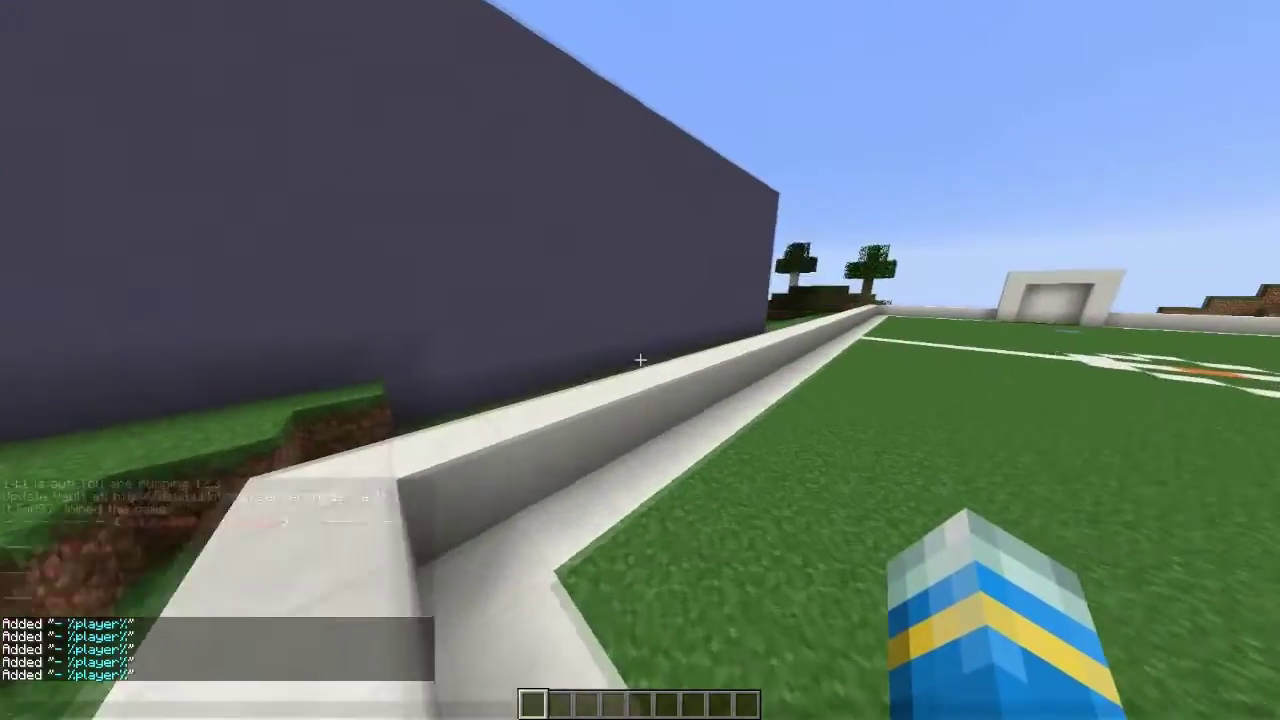
key(t)
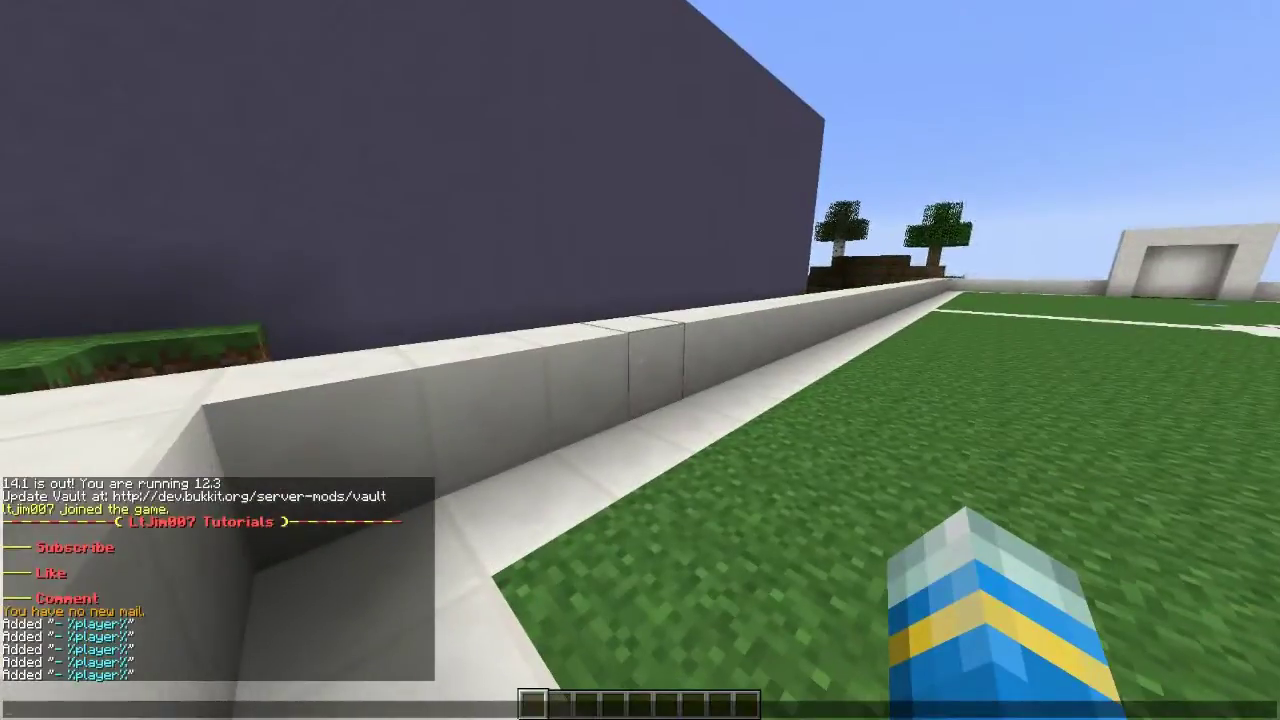
key(Escape)
key(t)
key(Up)
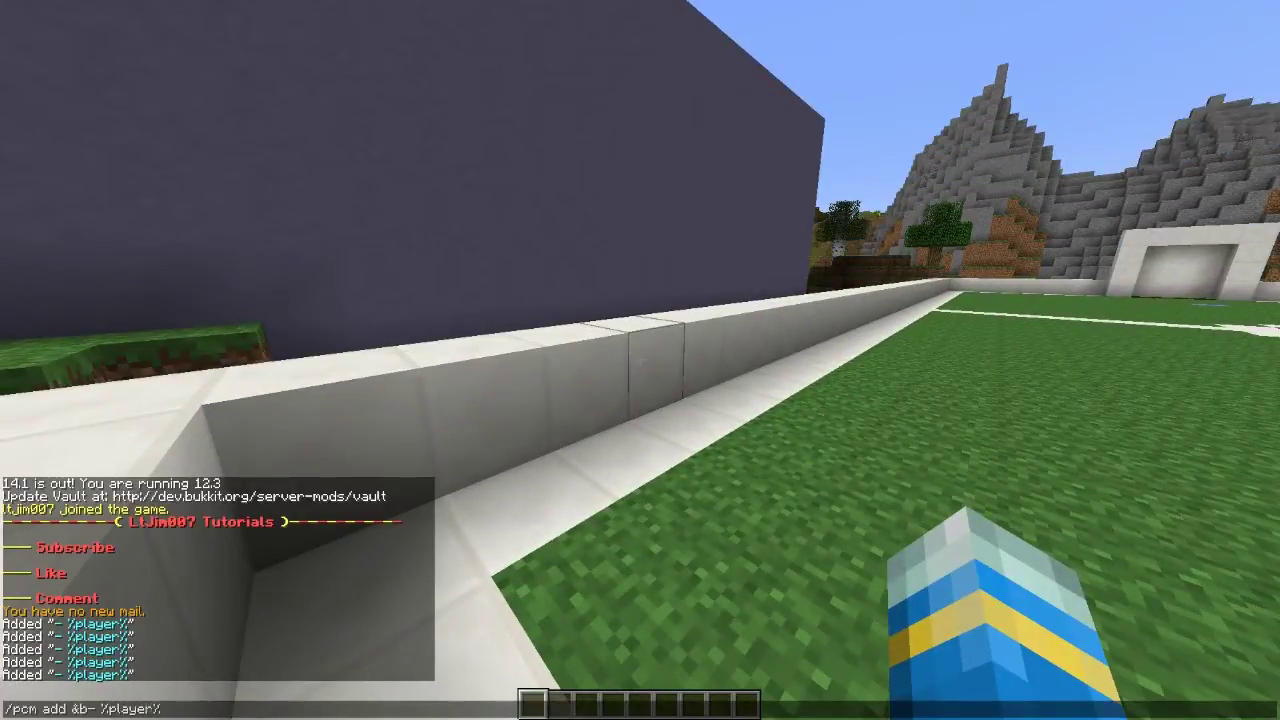
key(Left)
key(BackSpace)
key(BackSpace)
key(BackSpace)
key(BackSpace)
key(BackSpace)
text(onlio)
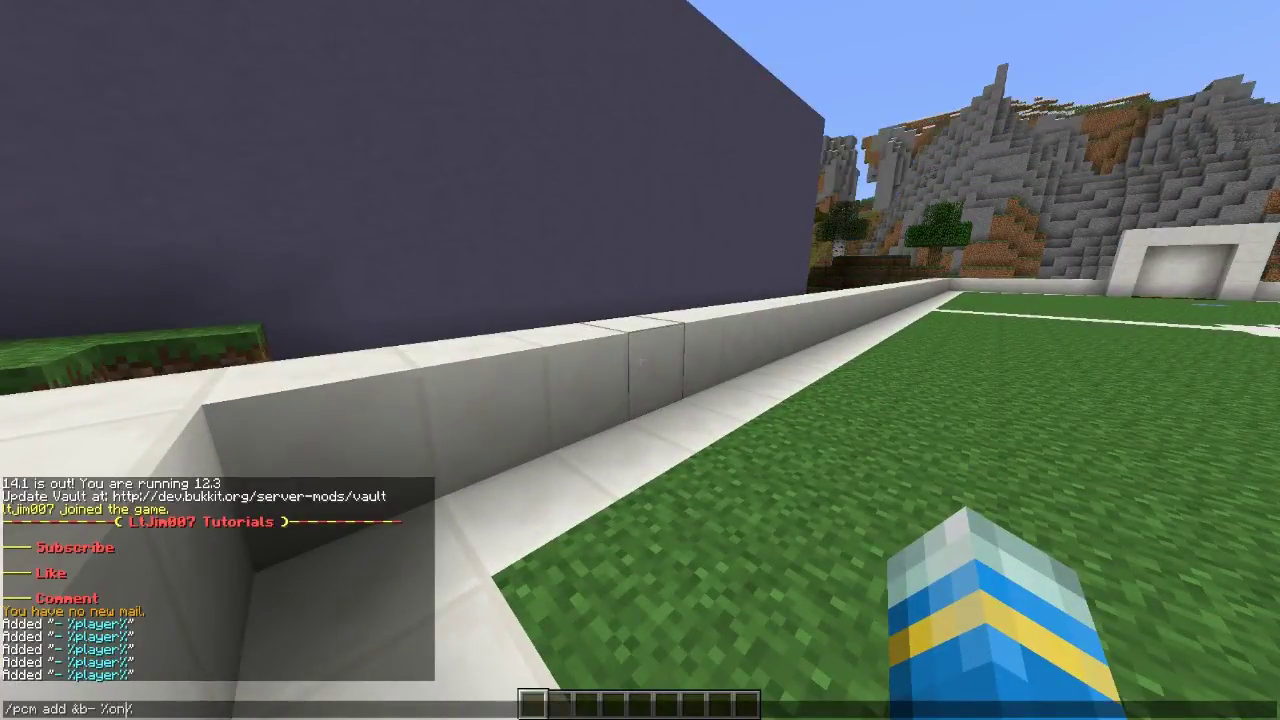
text(e)
key(Left)
key(Left)
key(Left)
key(Left)
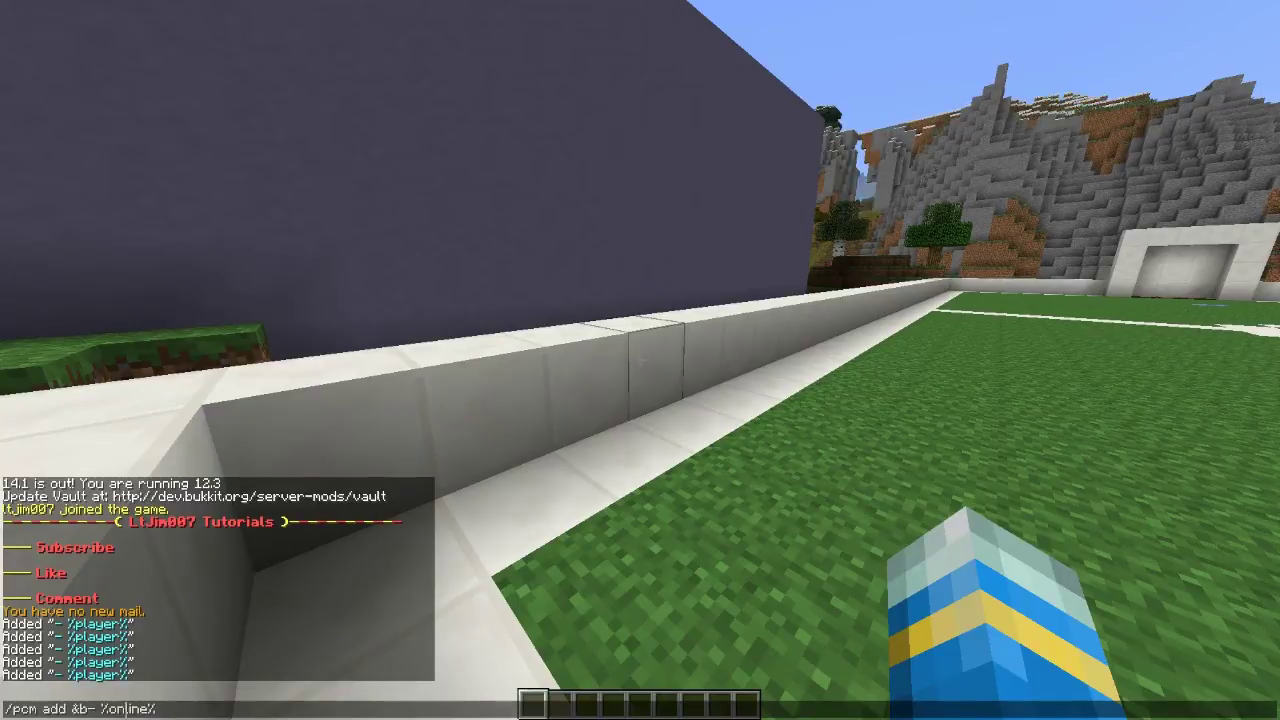
key(Return)
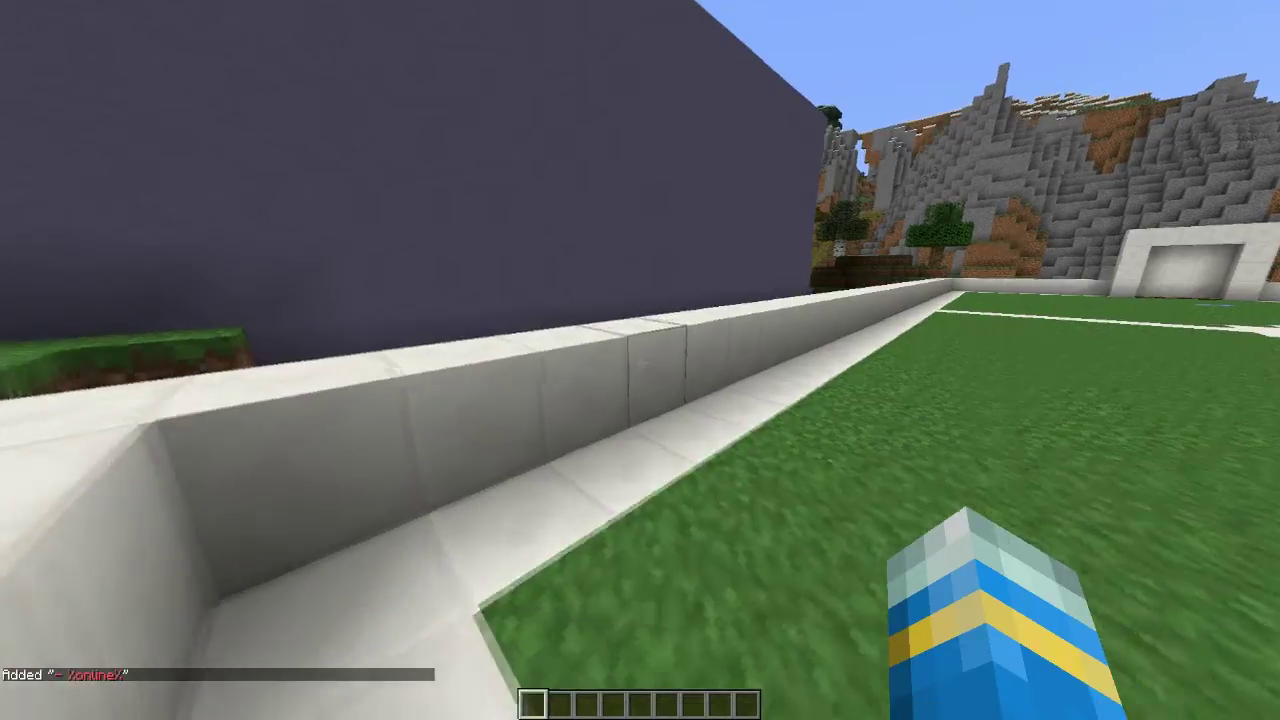
Step: Disconnect, inspect the player and online count lines in the hover message of LtJim Plugin Tutorials, and rejoin the server
key(Escape)
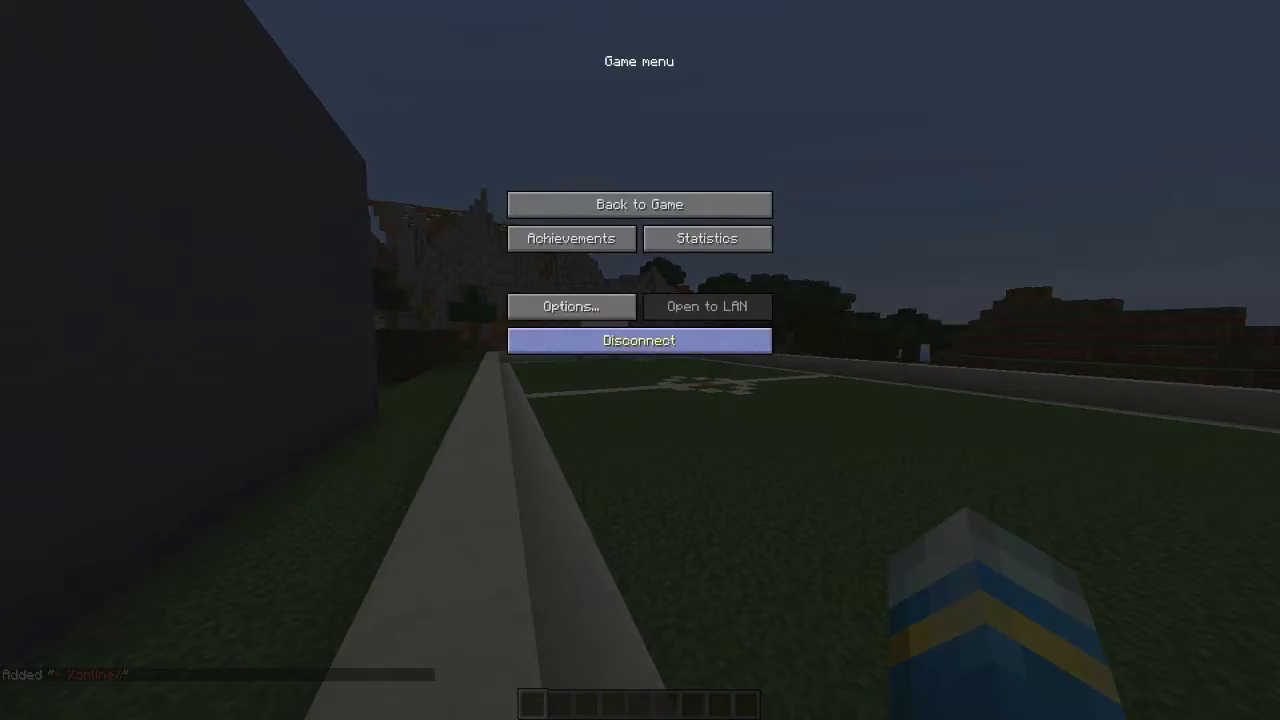
click(640, 341)
click(640, 295)
mouse_move(811, 159)
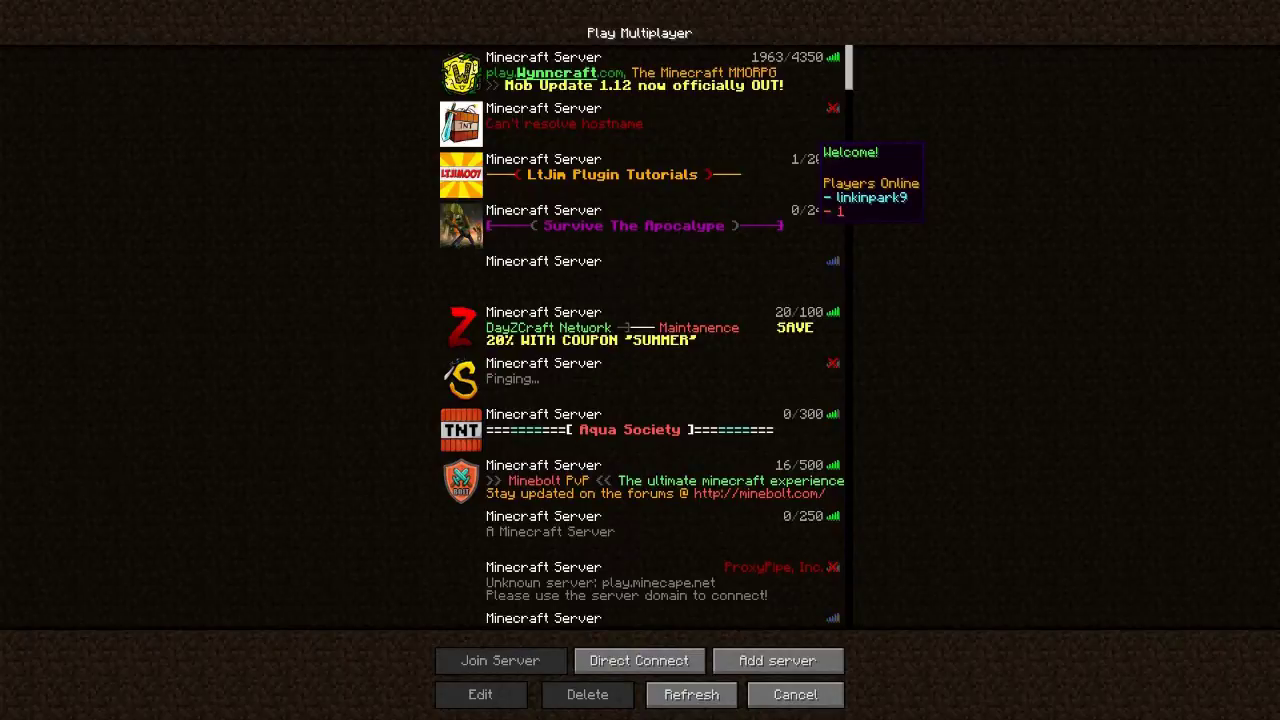
double_click(811, 160)
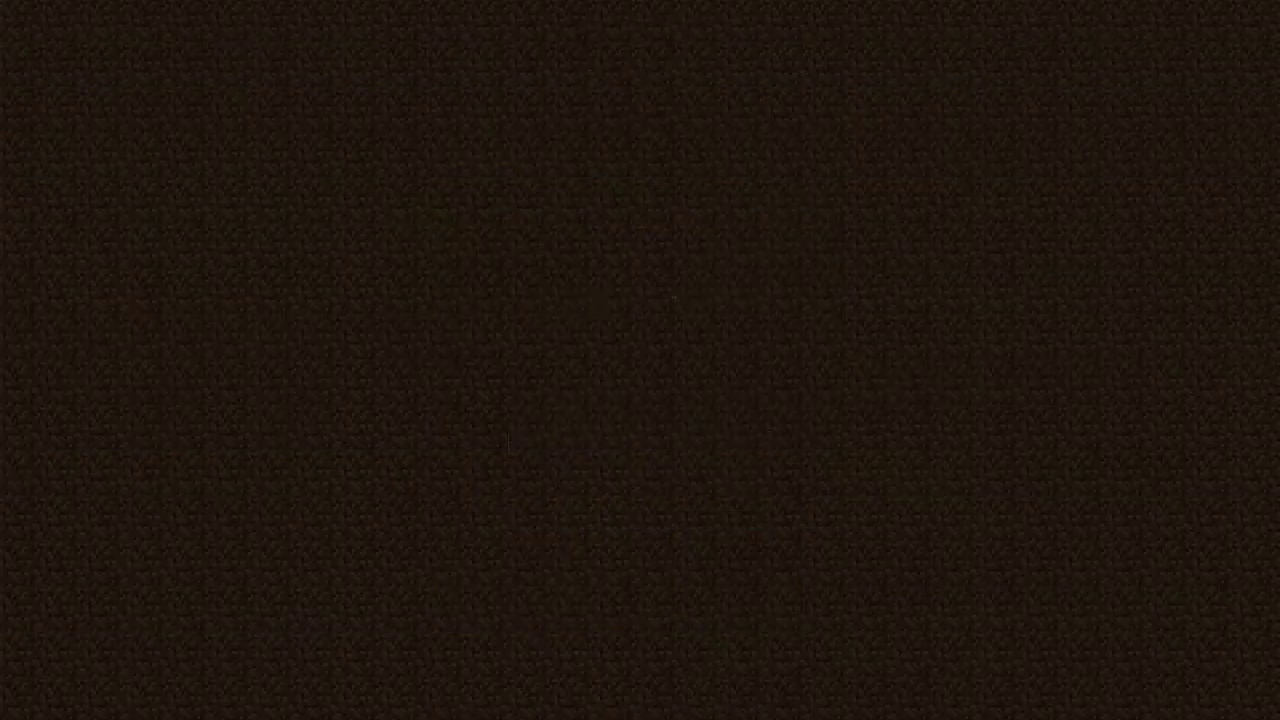
key(w)
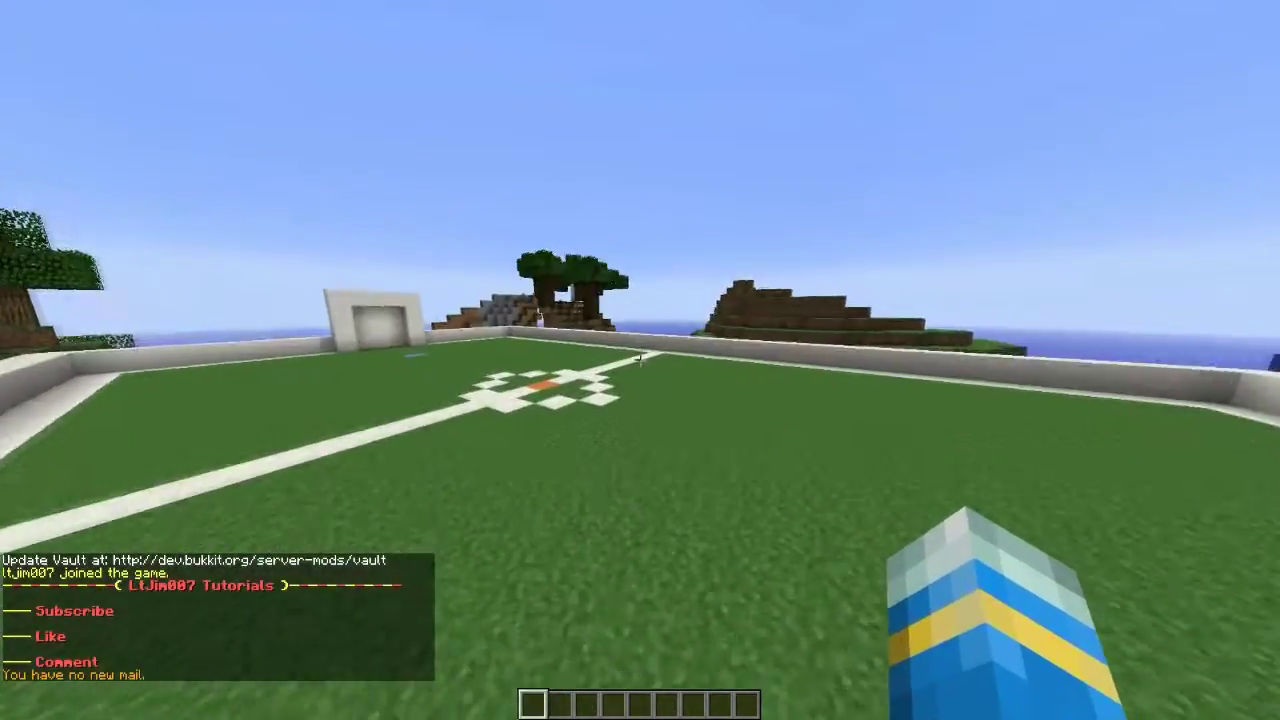
Step: Try to add the line &a- %player%6 to the player count message with /pcm add
key(t)
text(/pcm)
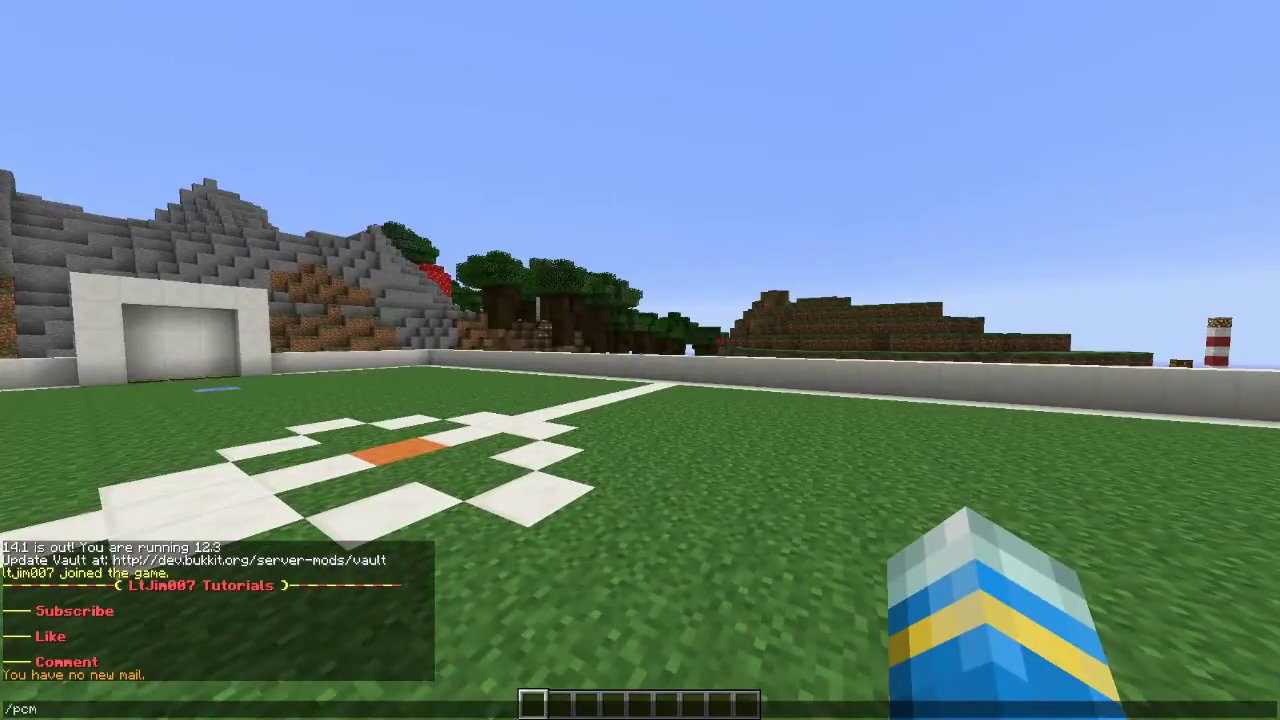
text( add)
key(BackSpace)
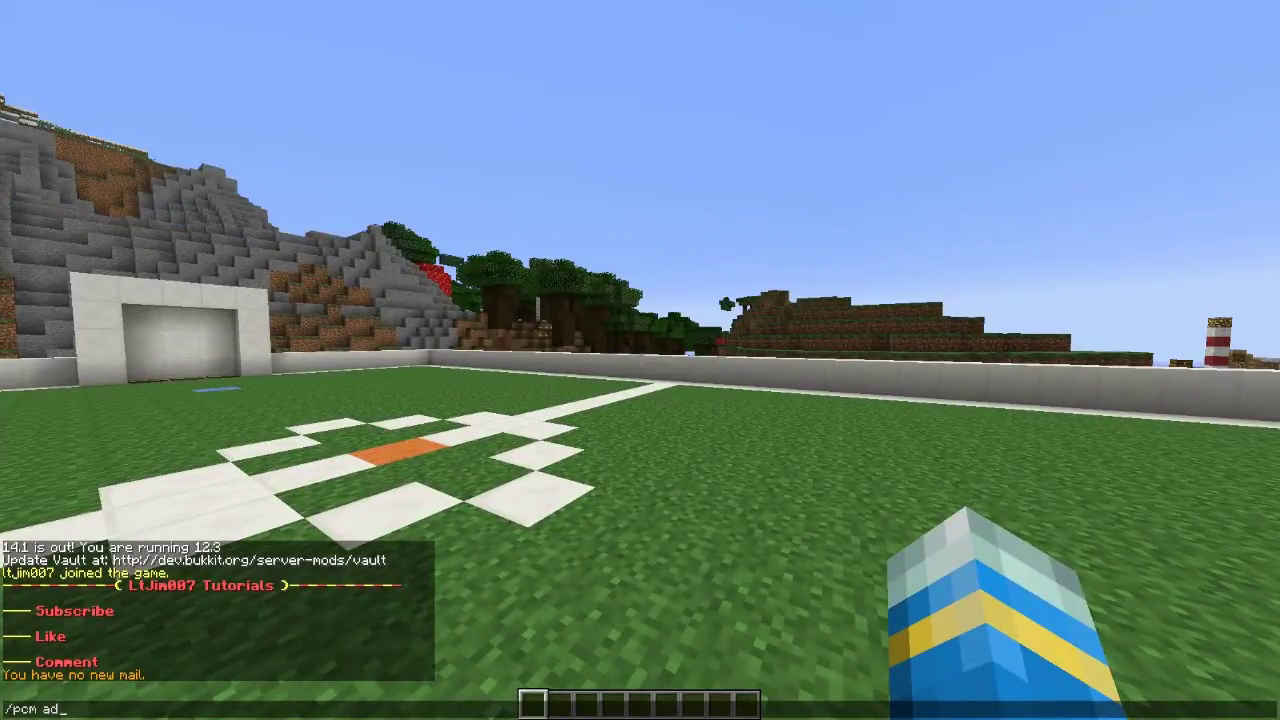
key(BackSpace)
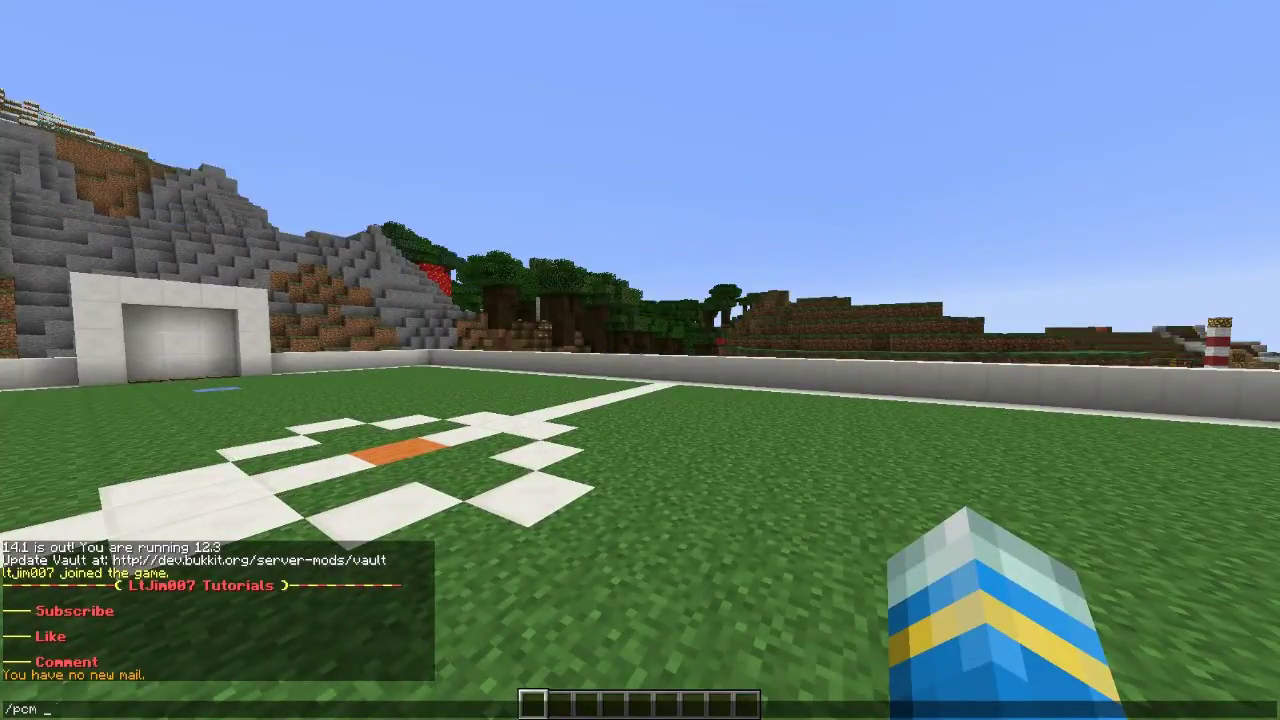
text(dd &a-)
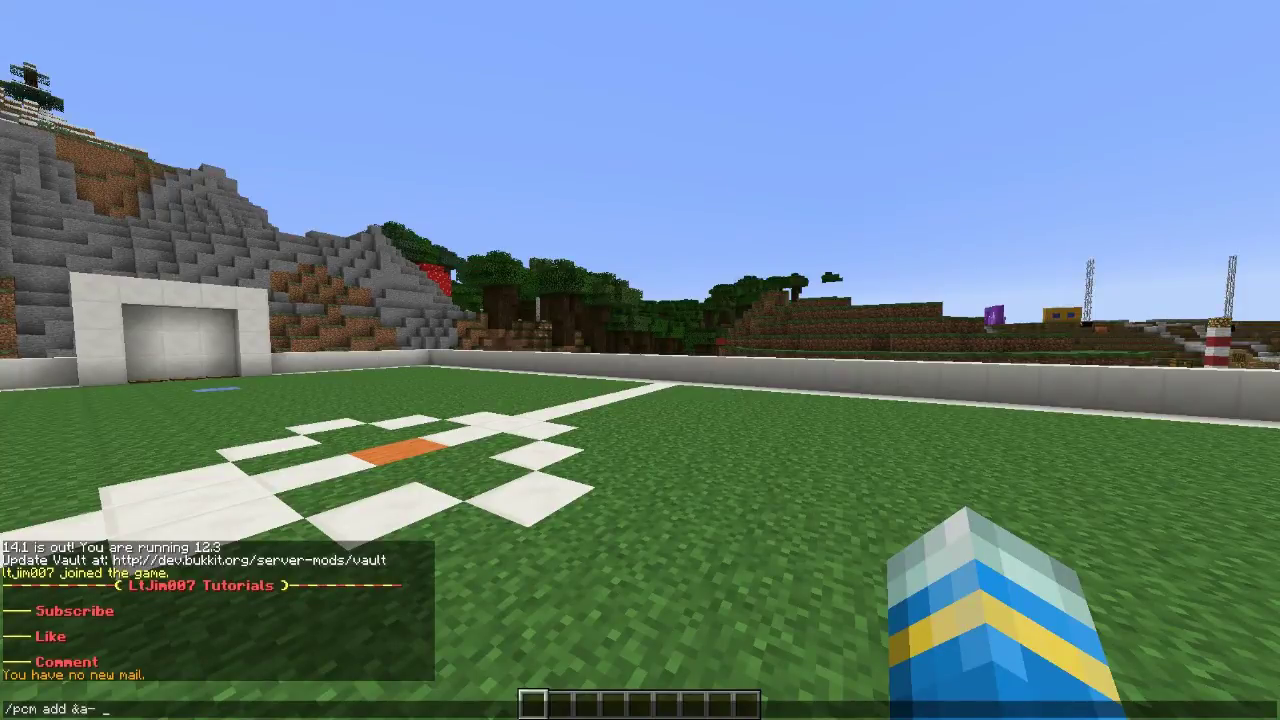
text( %player%6)
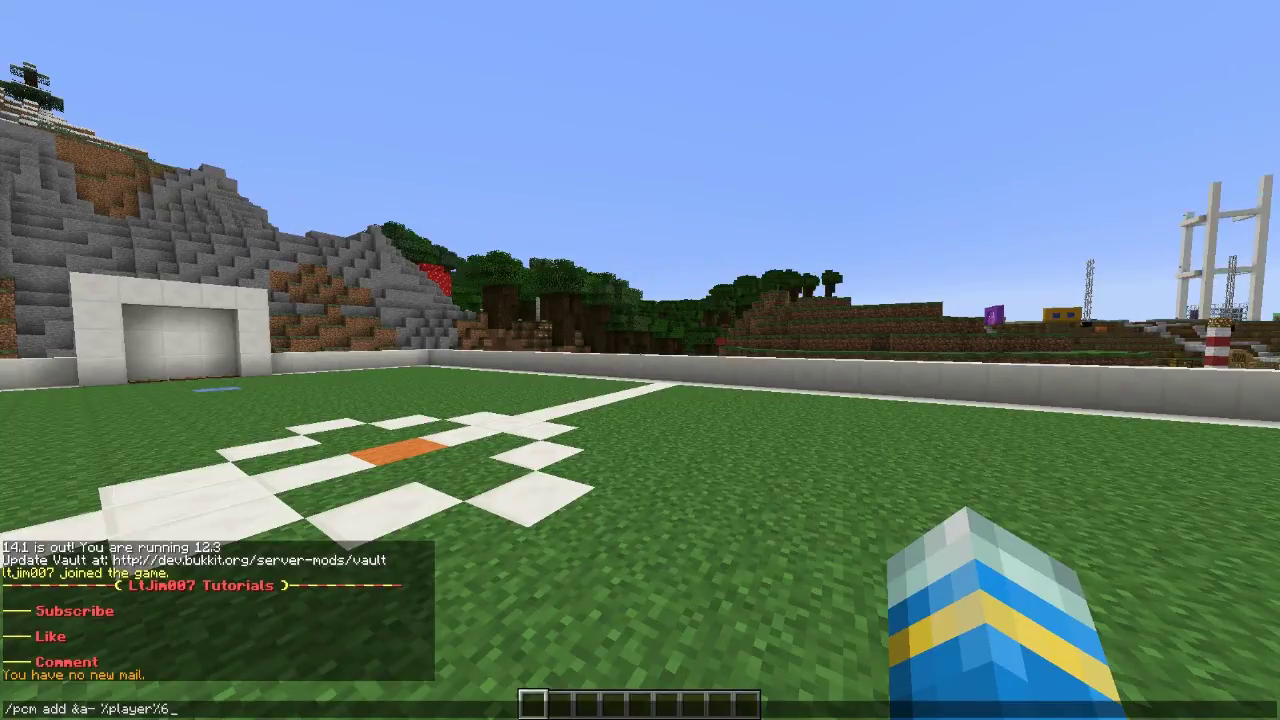
key(Return)
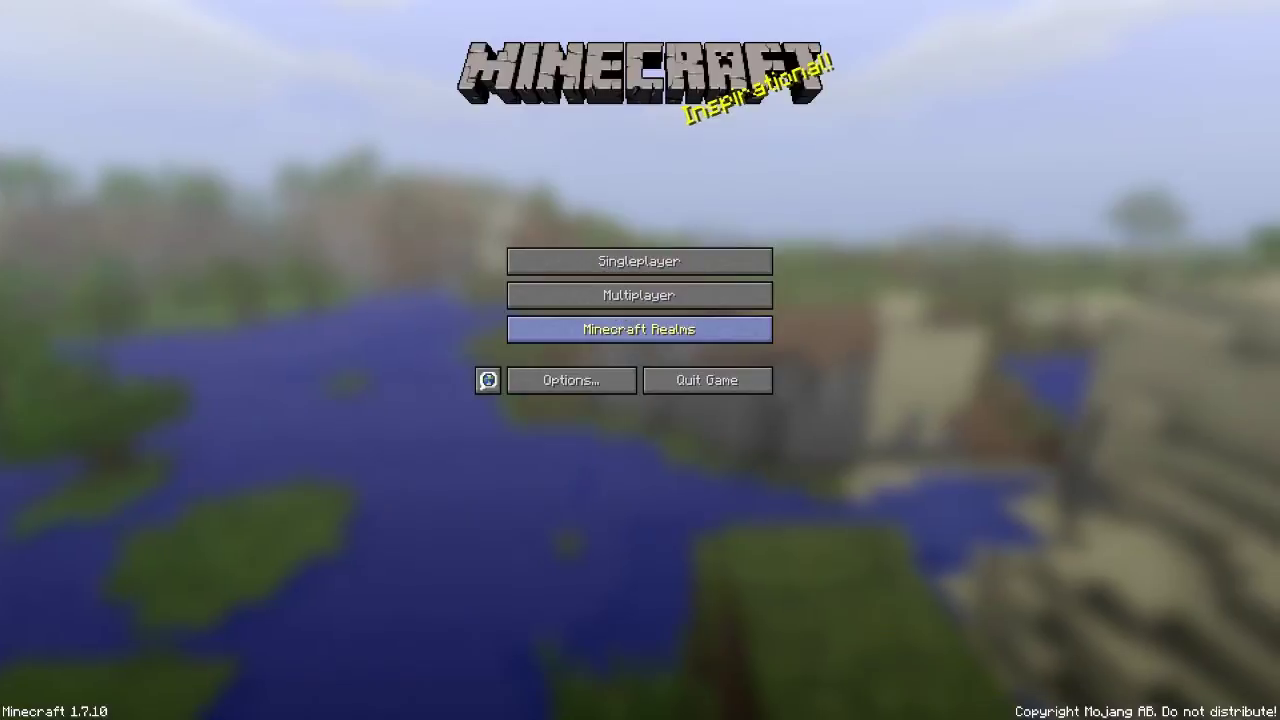
Step: Open the multiplayer server list, recheck the player count message of LtJim Plugin Tutorials, and reconnect to the server
click(639, 295)
mouse_move(822, 162)
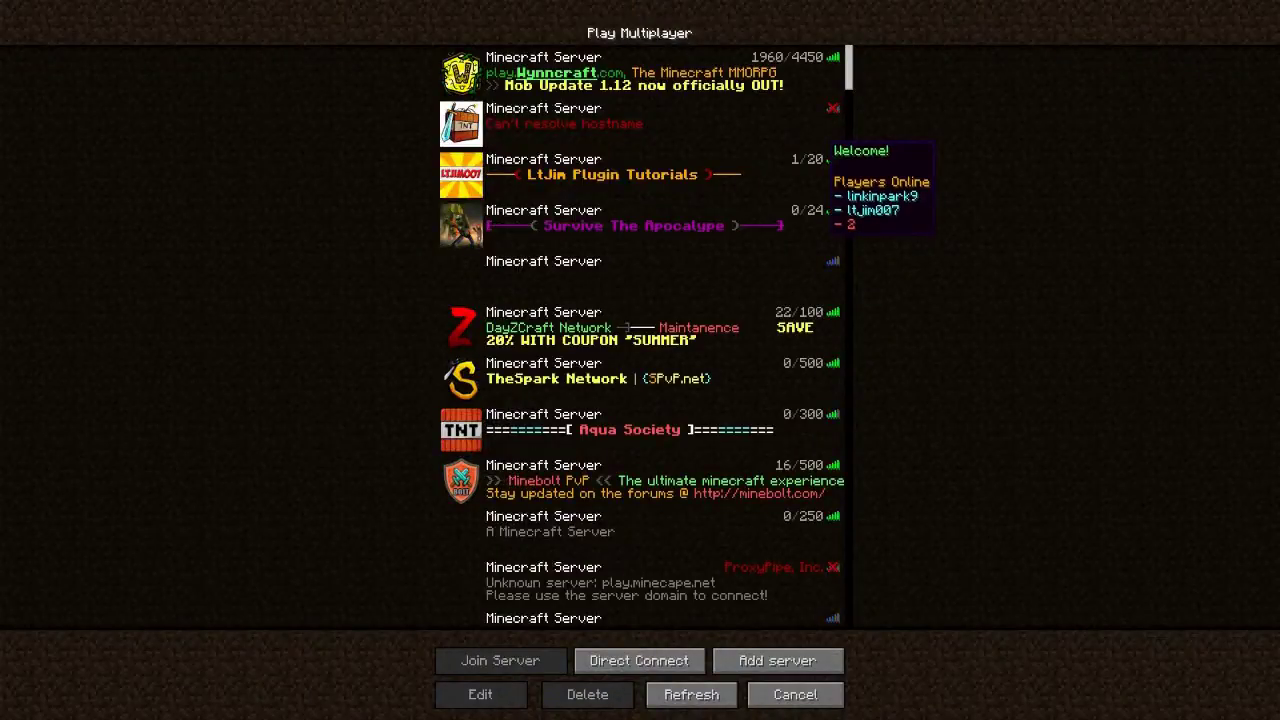
double_click(822, 162)
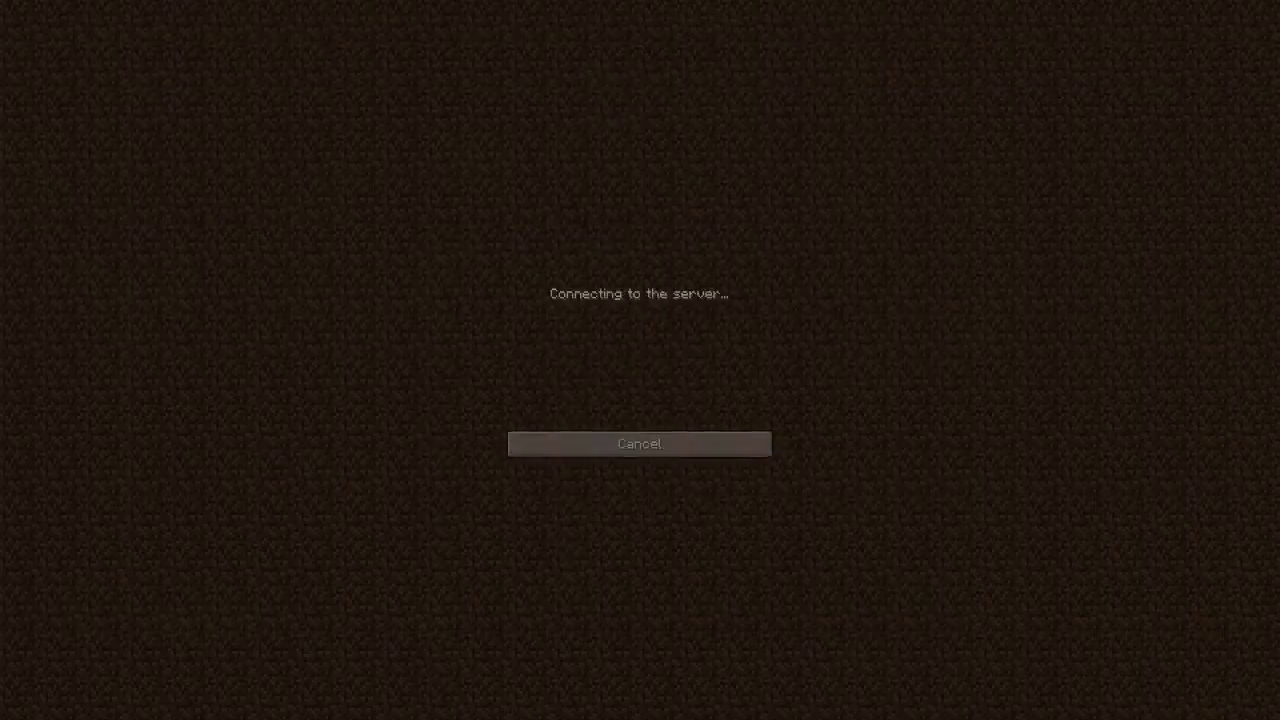
key(Escape)
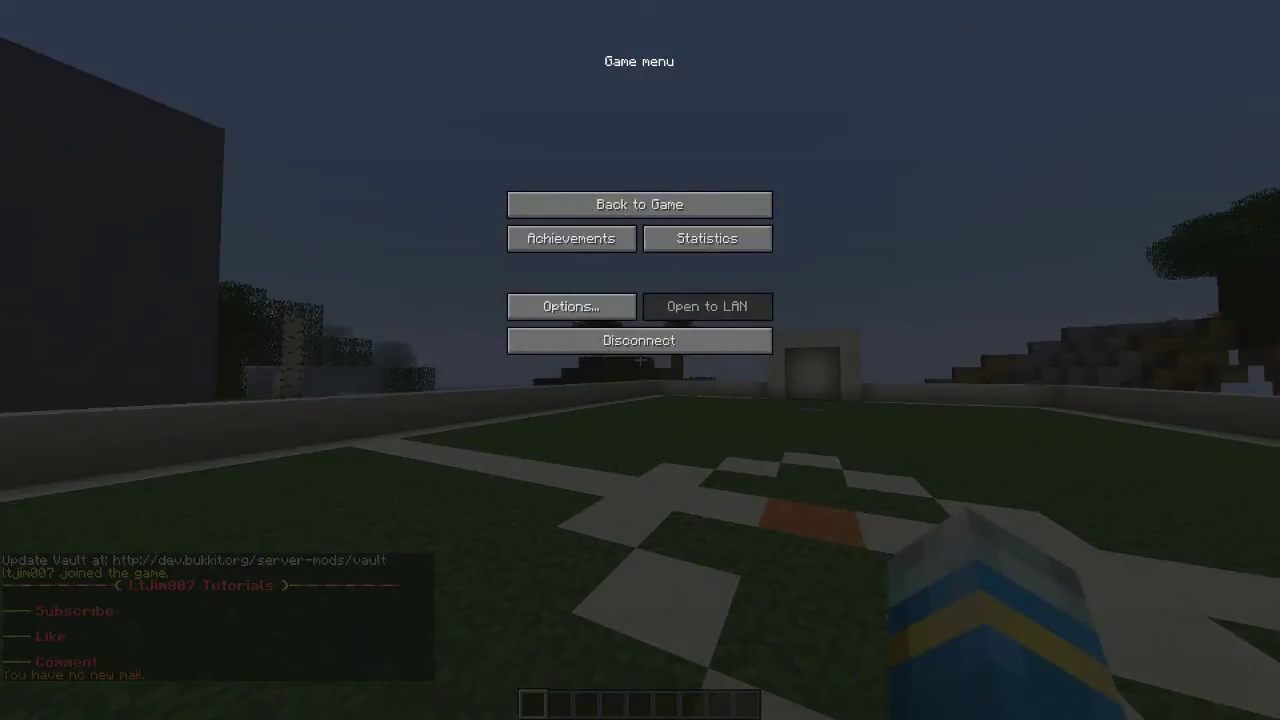
key(Escape)
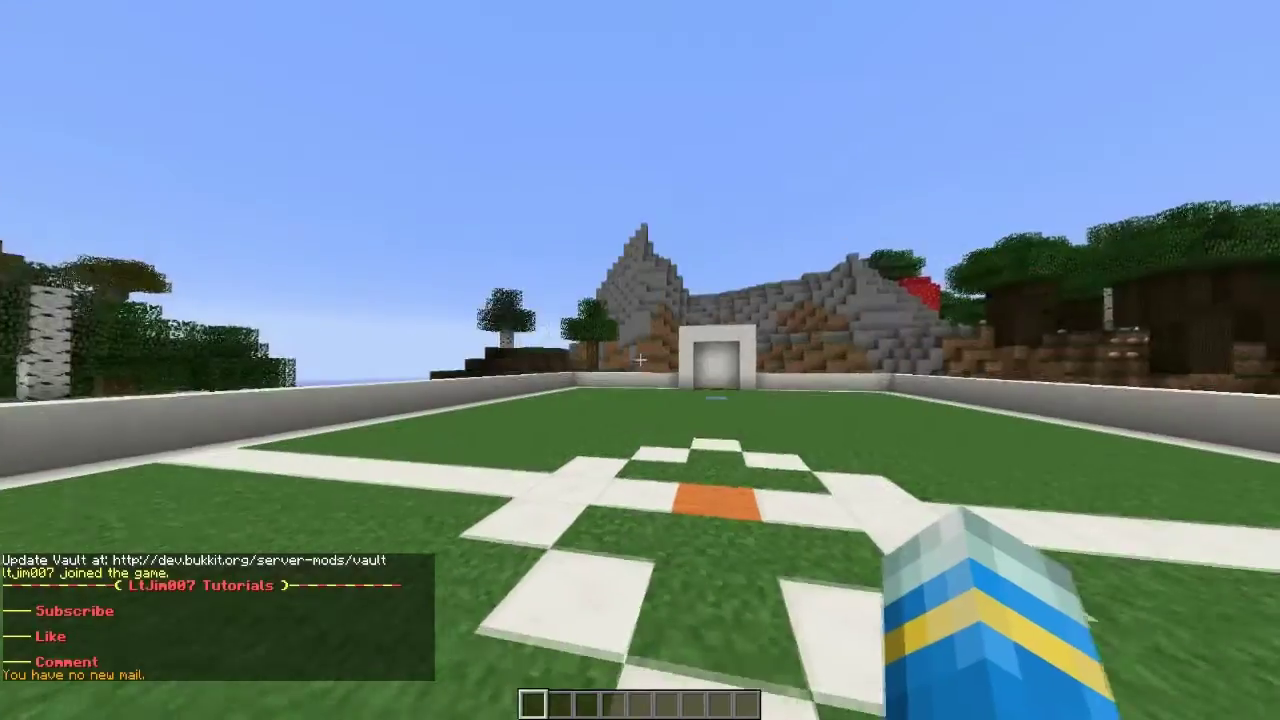
key(w)
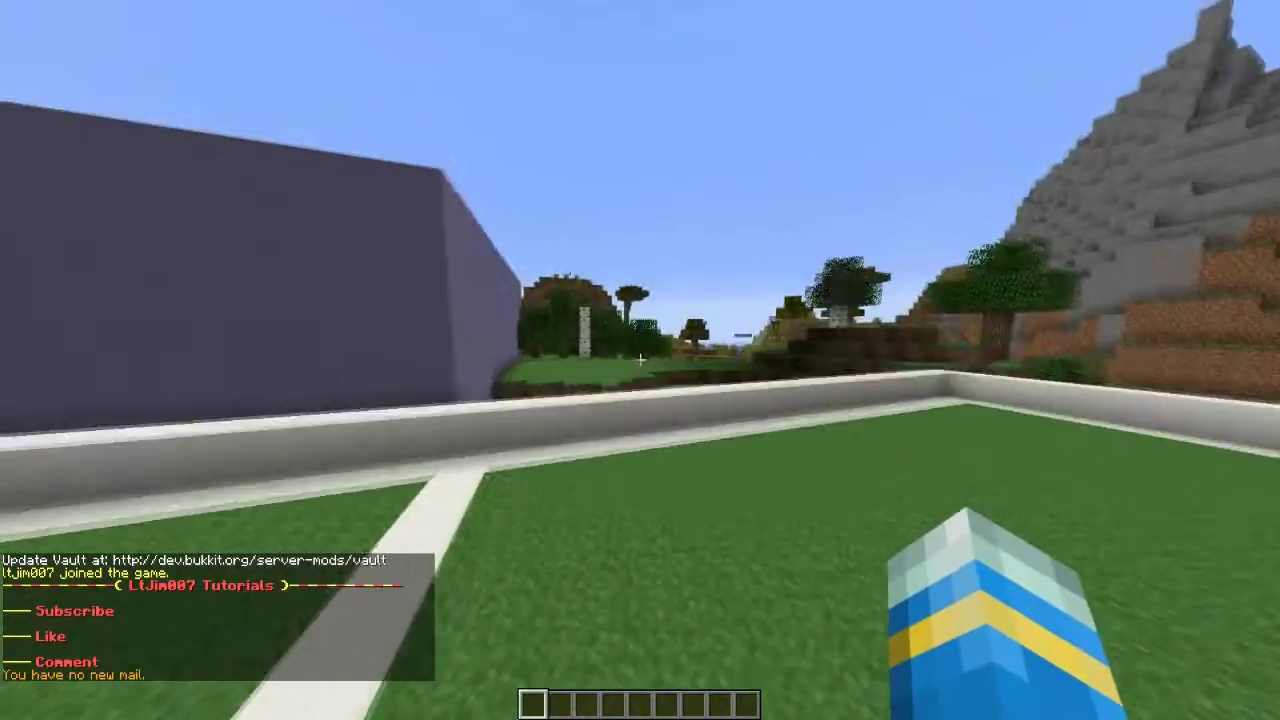
key(t)
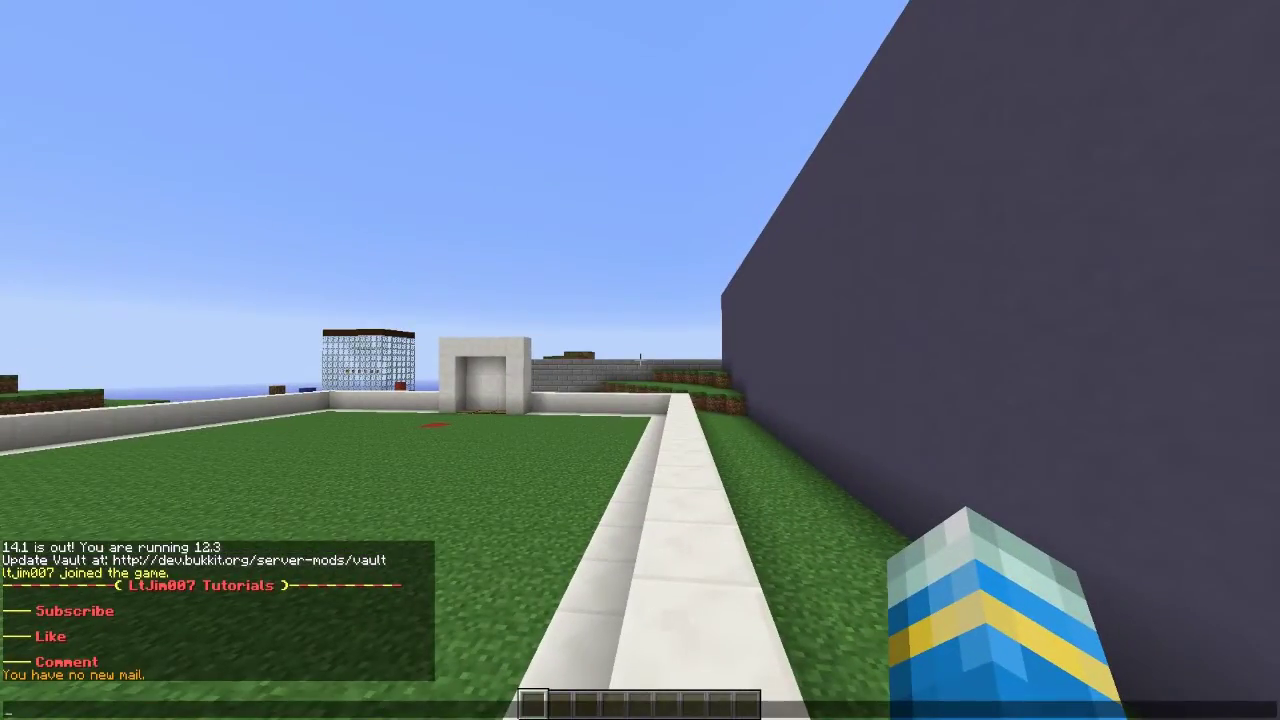
key(Escape)
key(w)
key(w)
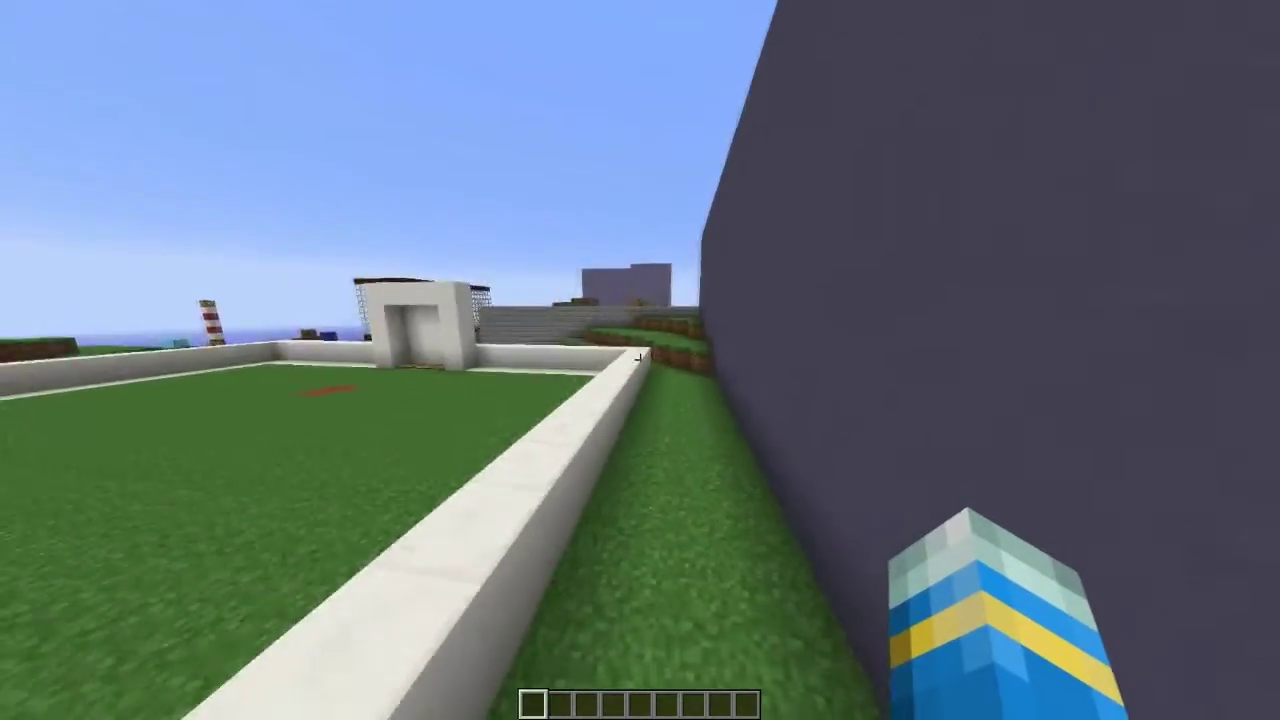
key(w)
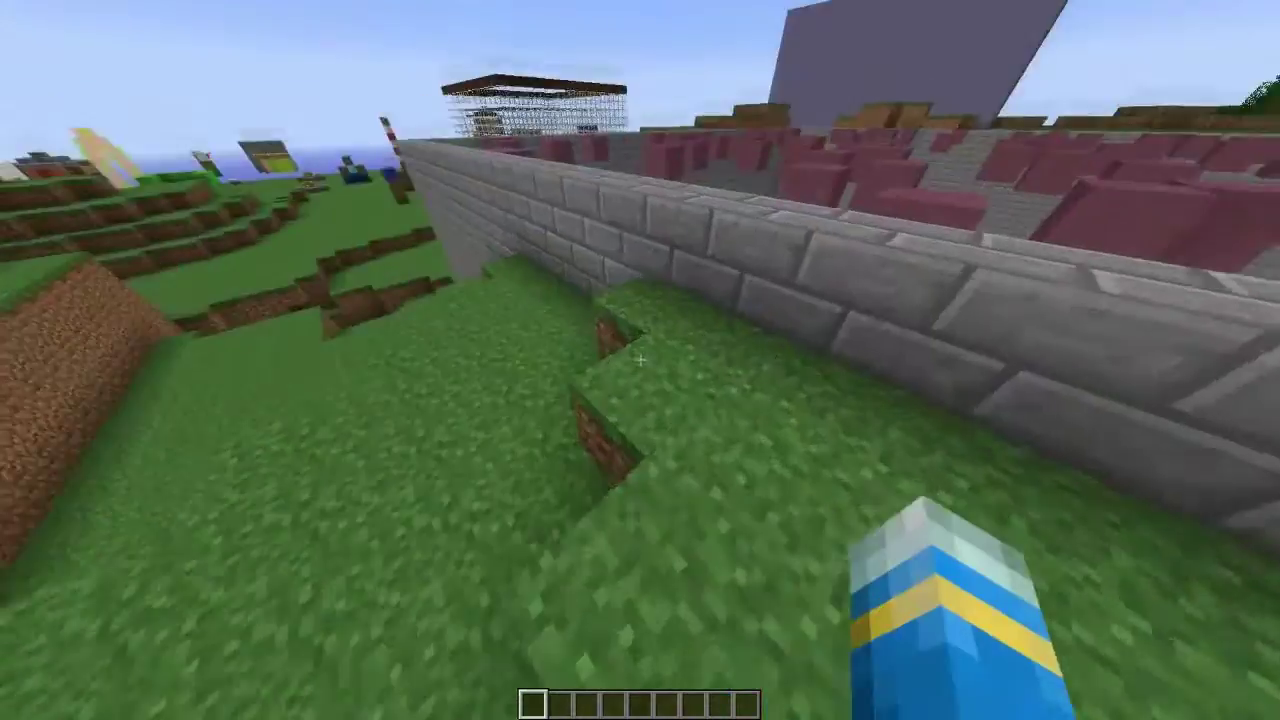
key(t)
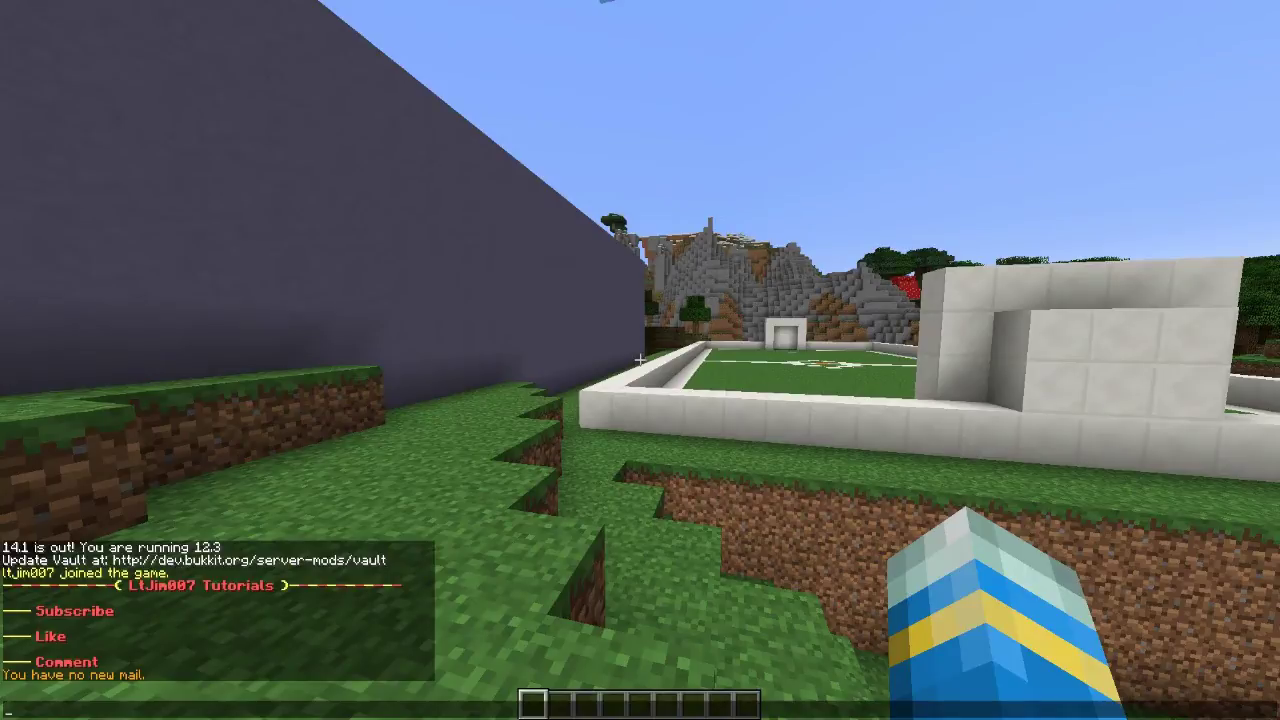
key(Escape)
key(w)
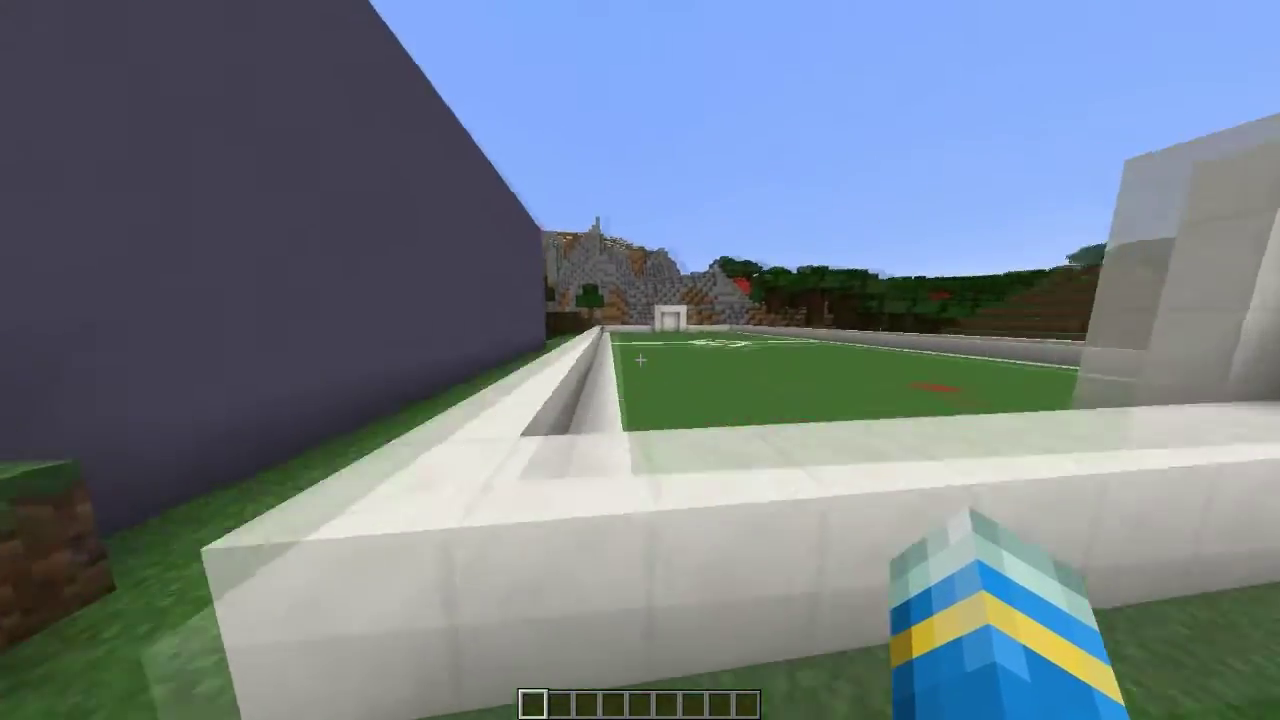
key(w)
Step: Leave the server and browse the multiplayer list to examine AEM Network's custom player count message
key(Escape)
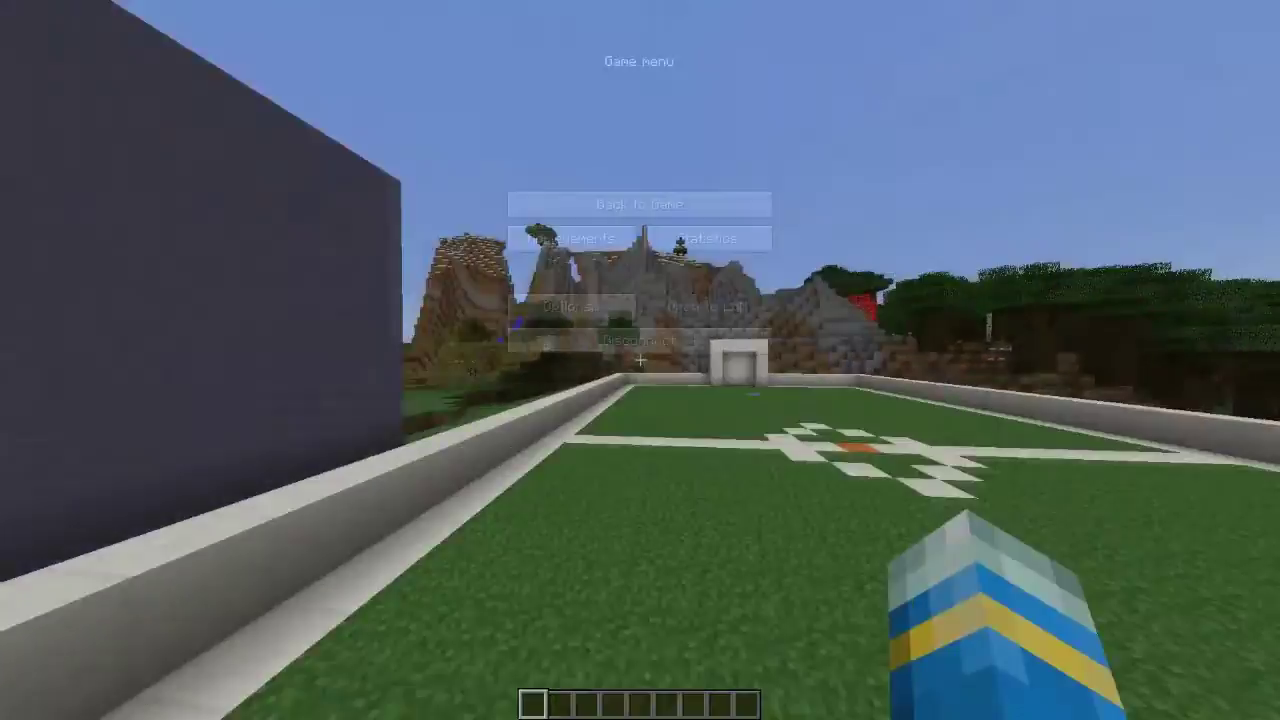
click(640, 340)
click(640, 294)
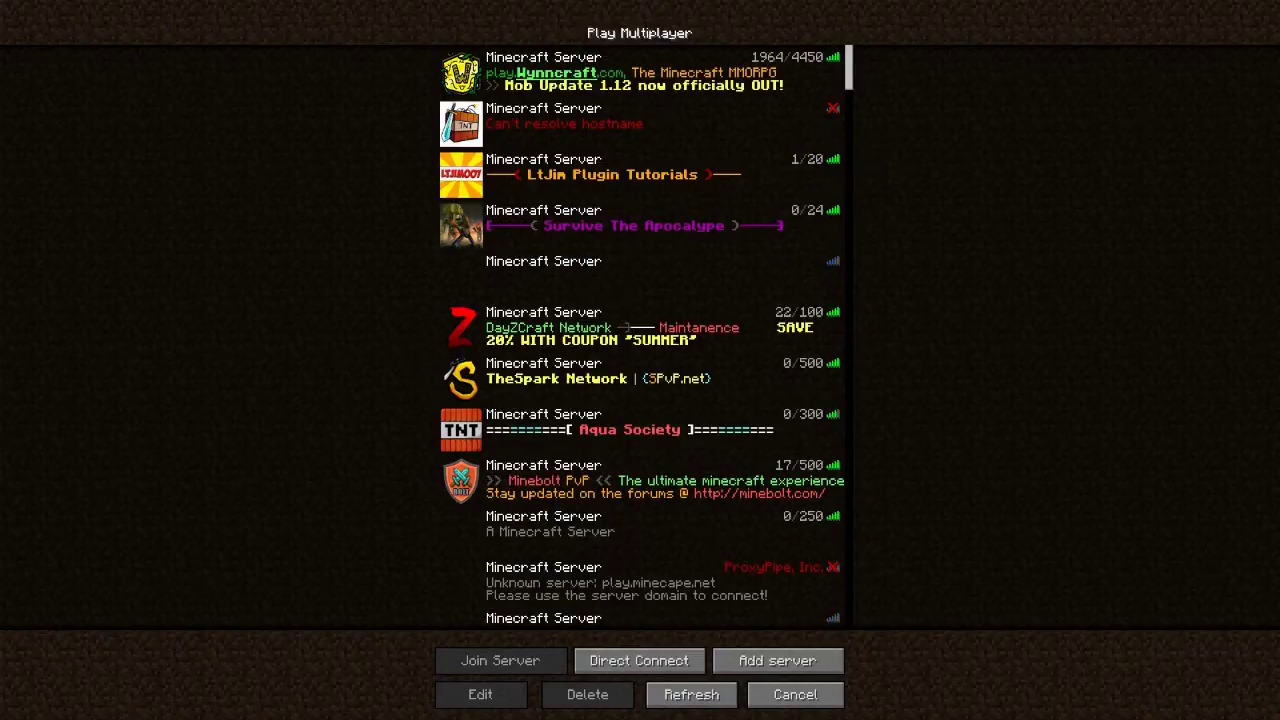
click(640, 277)
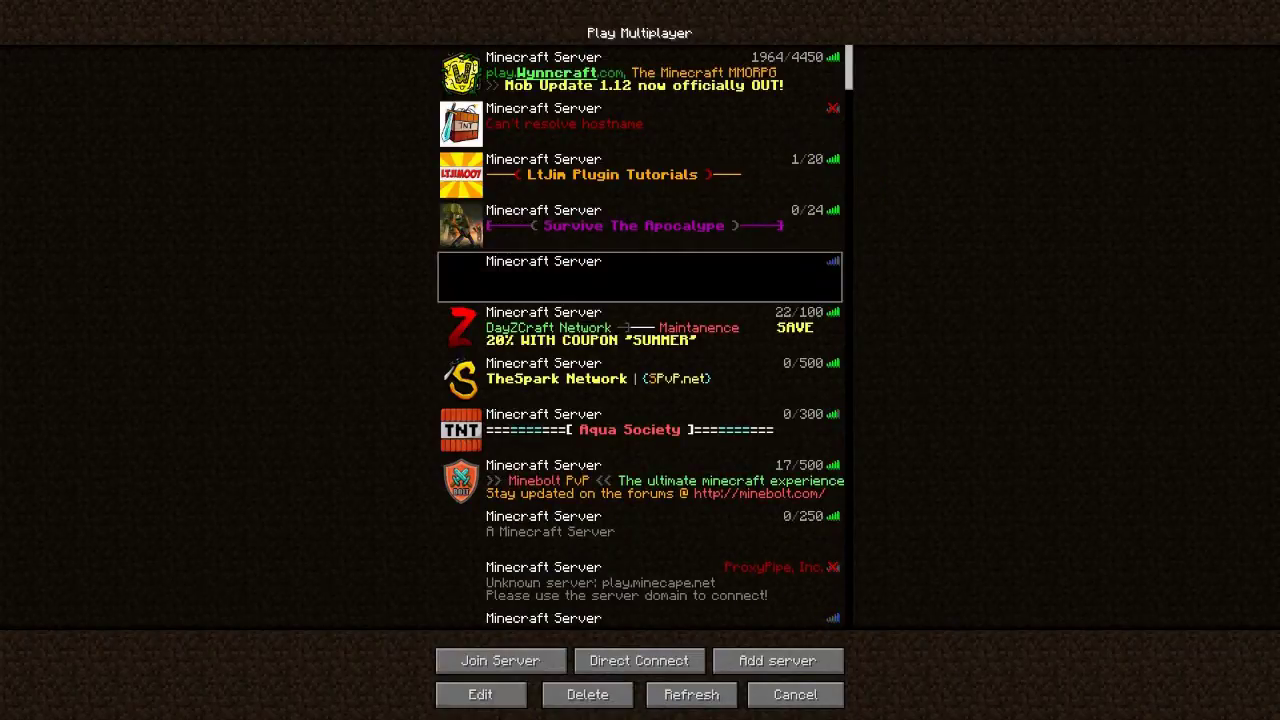
drag(640, 532, 640, 314)
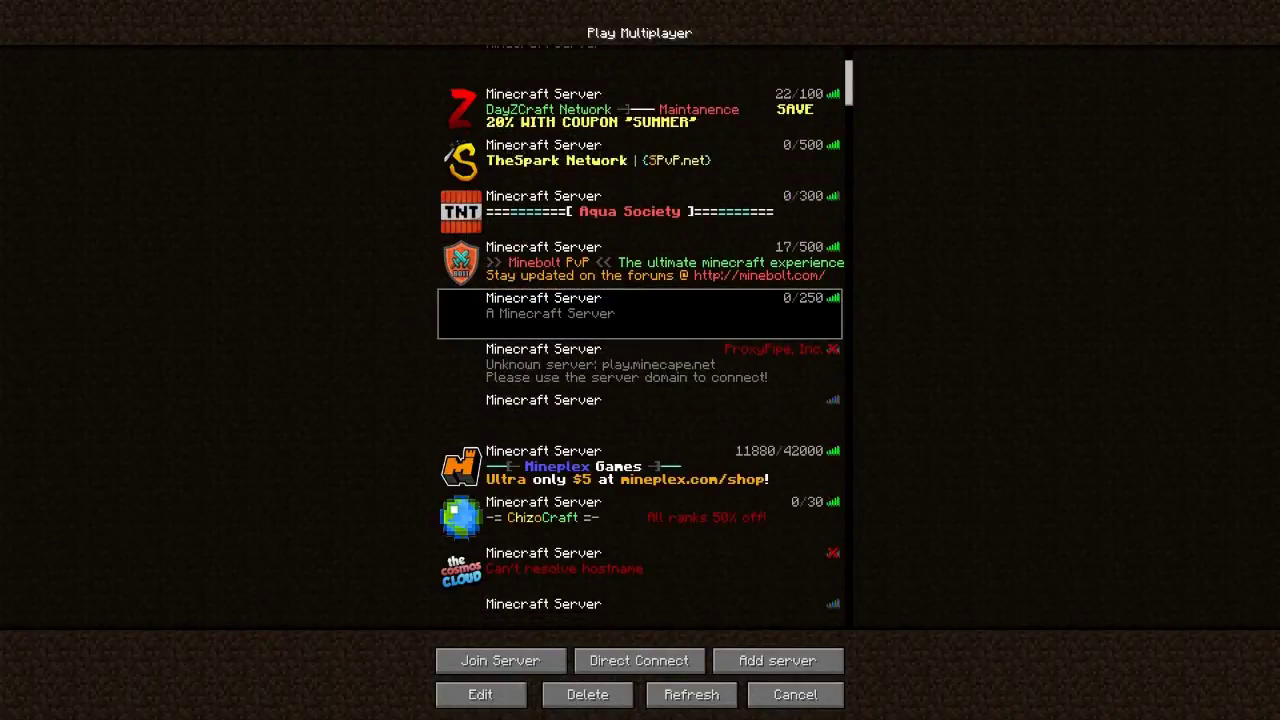
drag(740, 526, 740, 306)
drag(740, 604, 740, 402)
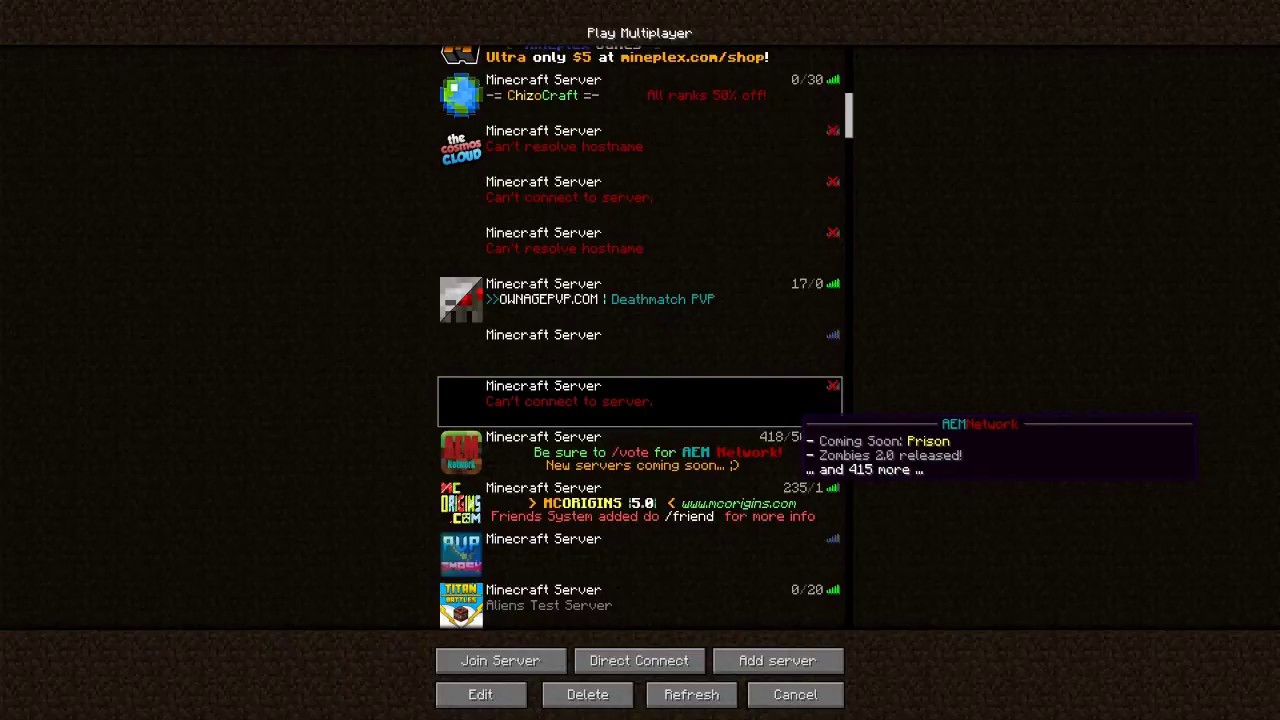
Step: Continue through the server list and examine Minecraft Party's multi-line player count message
click(720, 452)
scroll(720, 440, down, 5)
click(720, 378)
drag(720, 328, 720, 546)
drag(720, 387, 720, 214)
drag(720, 416, 720, 240)
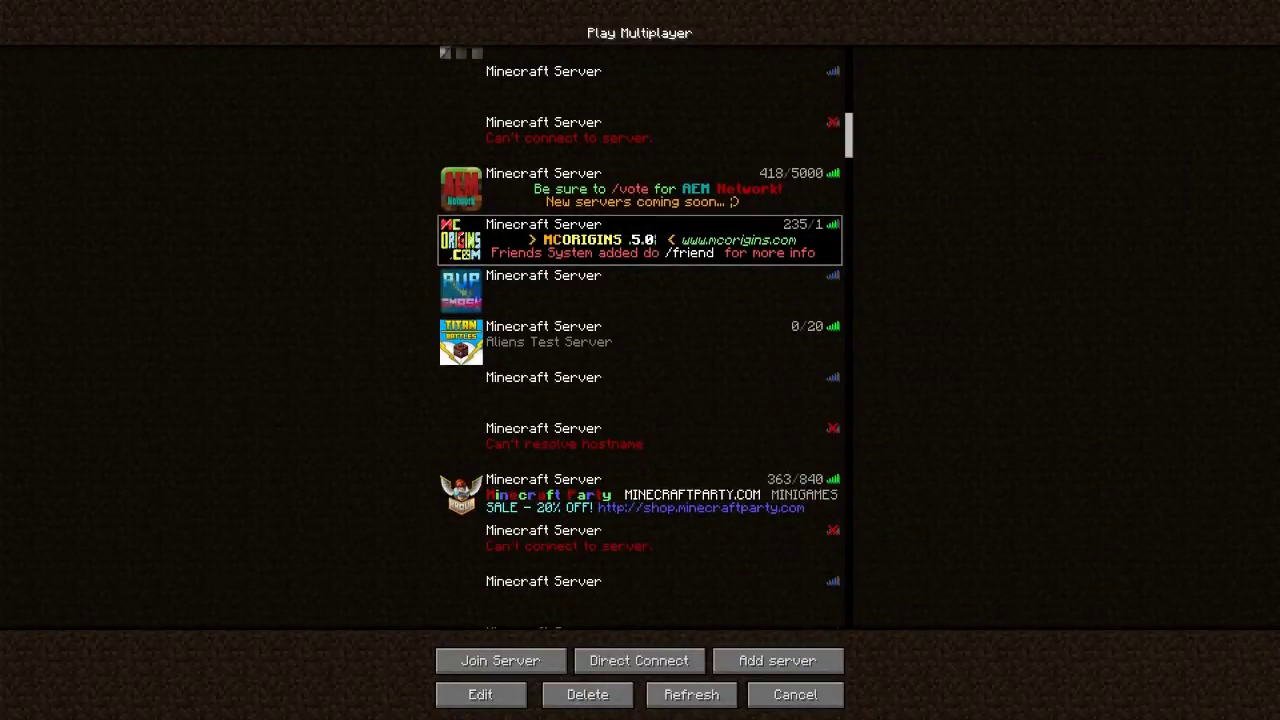
click(782, 180)
click(700, 340)
scroll(700, 340, down, 3)
mouse_move(800, 283)
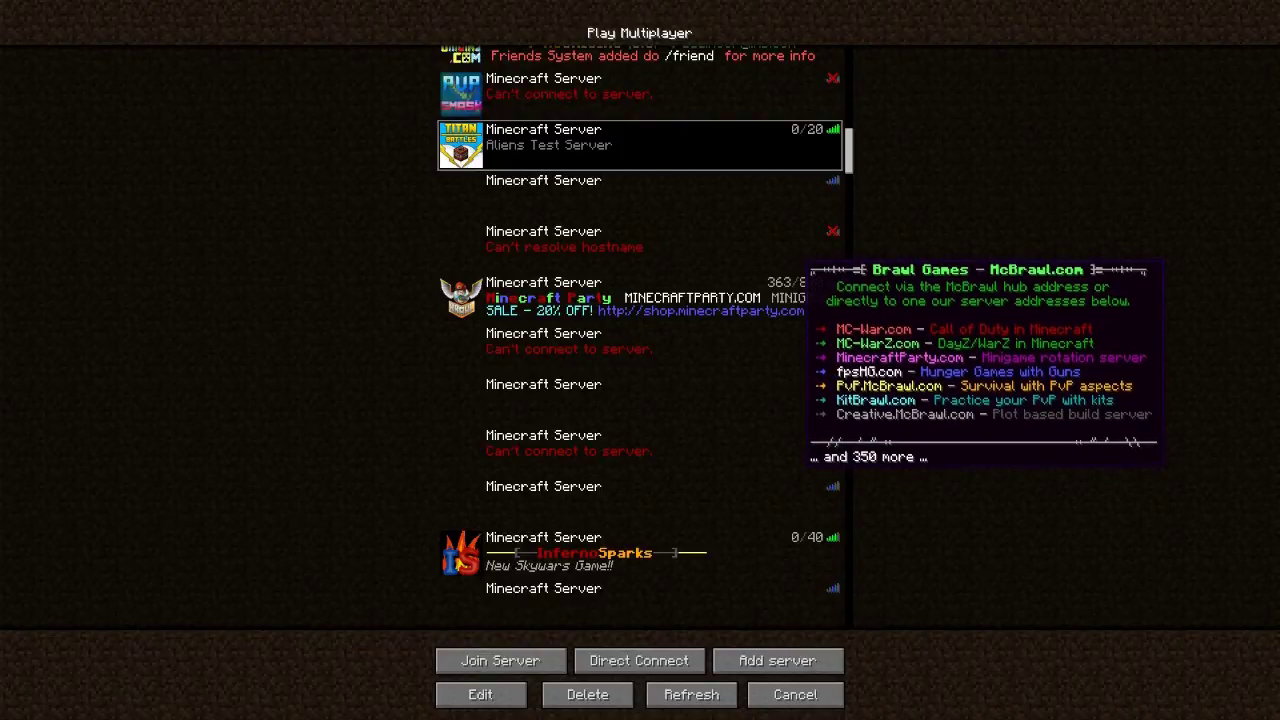
Step: Look through the remaining servers in the list, and return to the LtJim Plugin Tutorials player count message
drag(760, 503, 760, 269)
key(Down)
key(Down)
key(Down)
key(Down)
key(Down)
key(Down)
key(Down)
key(Down)
key(Down)
key(Down)
key(Down)
key(Down)
key(Down)
key(Down)
key(Down)
key(Down)
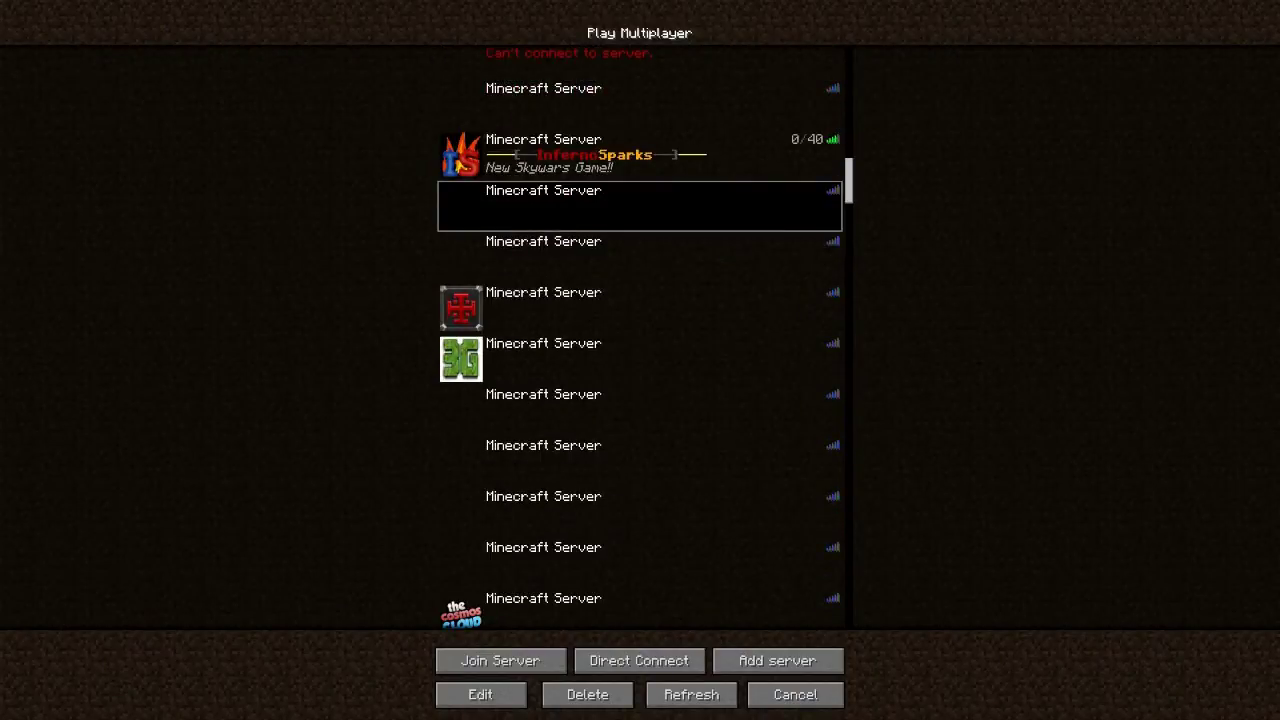
key(Down)
key(Down)
key(Down)
key(Down)
key(Down)
key(Down)
key(Down)
key(Down)
key(Down)
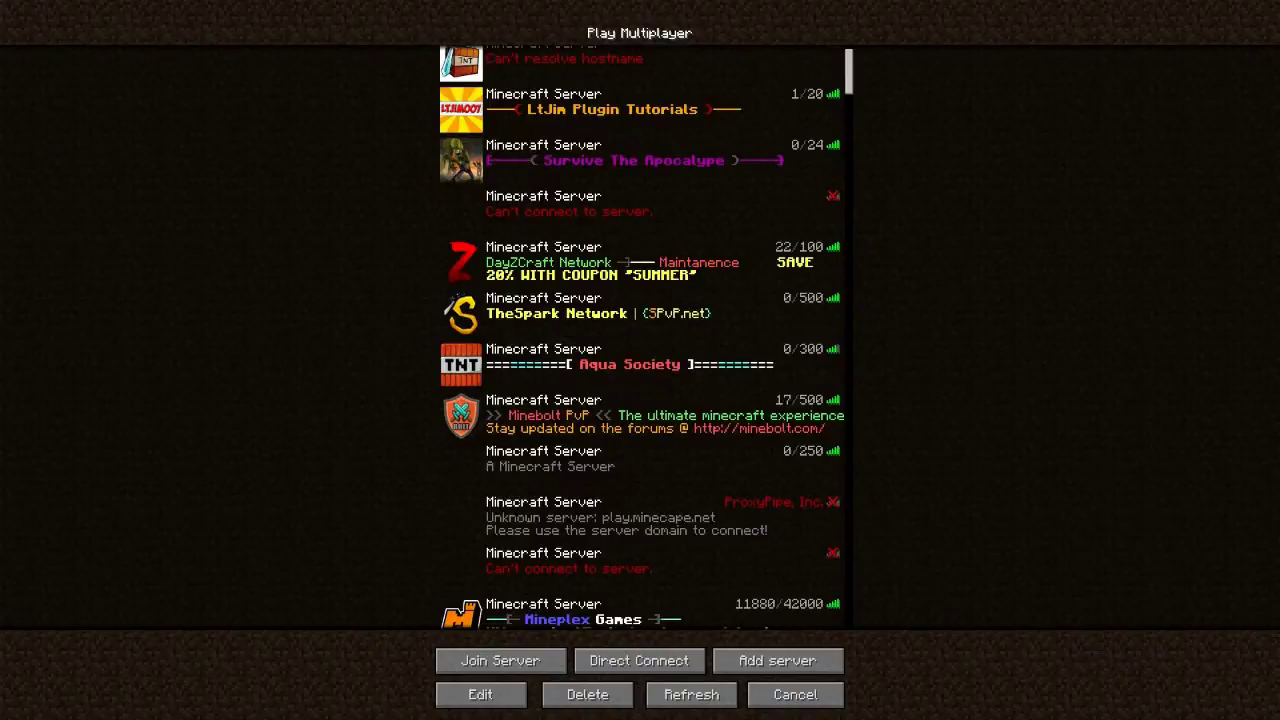
mouse_move(800, 92)
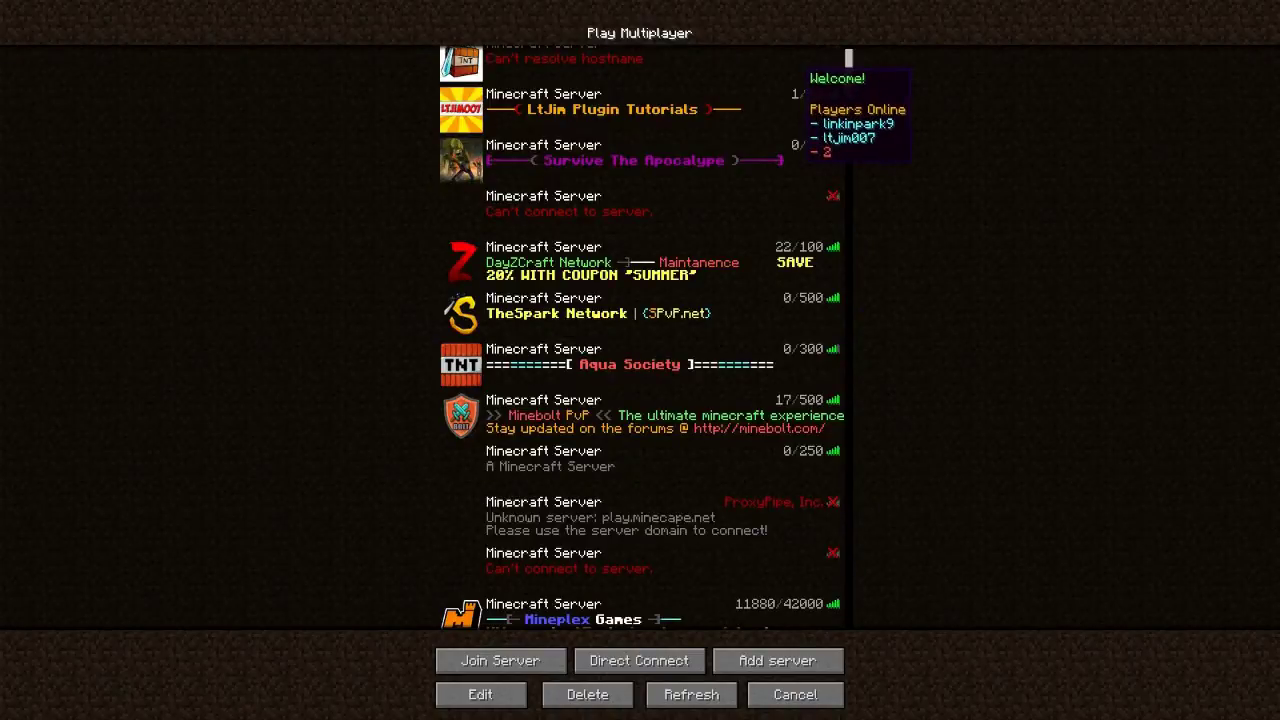